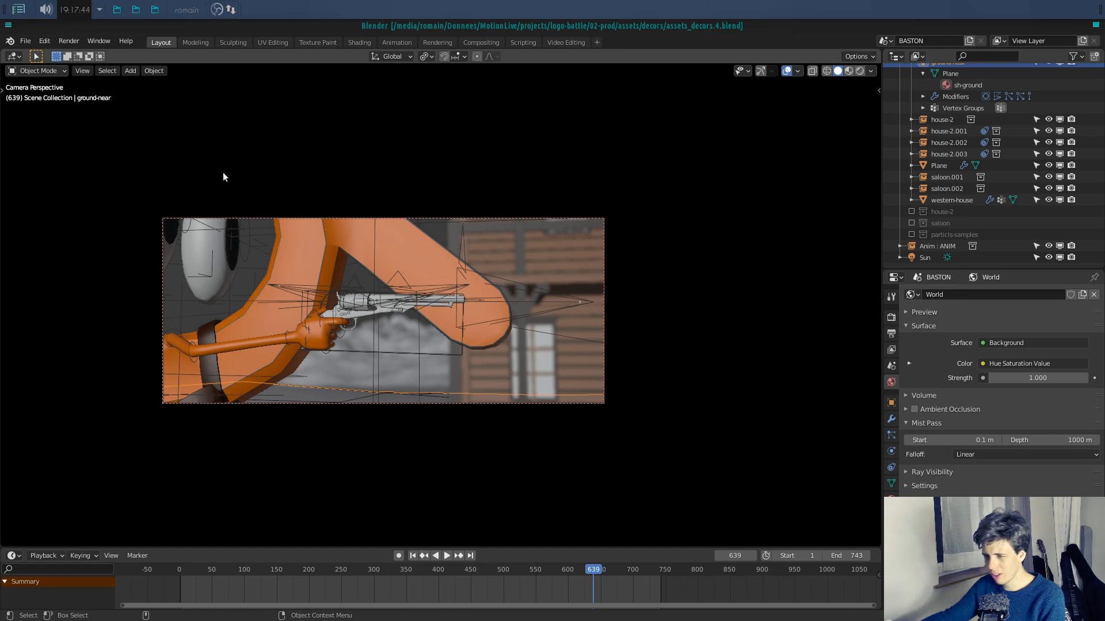
Step: Open the Cameras Manager of the Asset Manager add-on and switch the view to the plan4 camera
key("n")
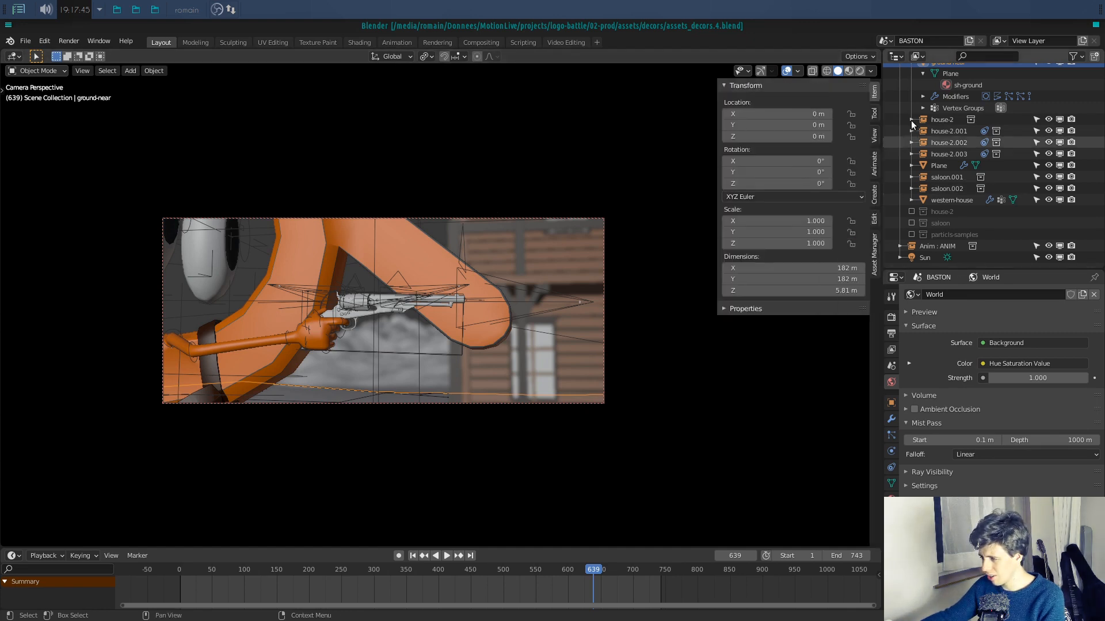
left_click(871, 248)
left_click(760, 277, "ctrl")
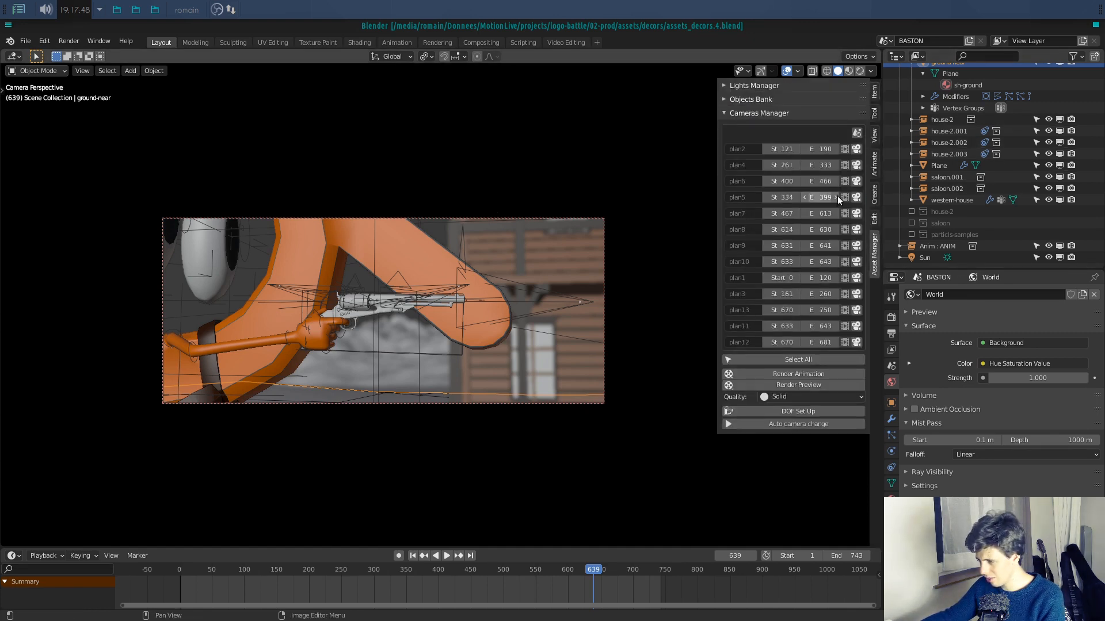
left_click(858, 166)
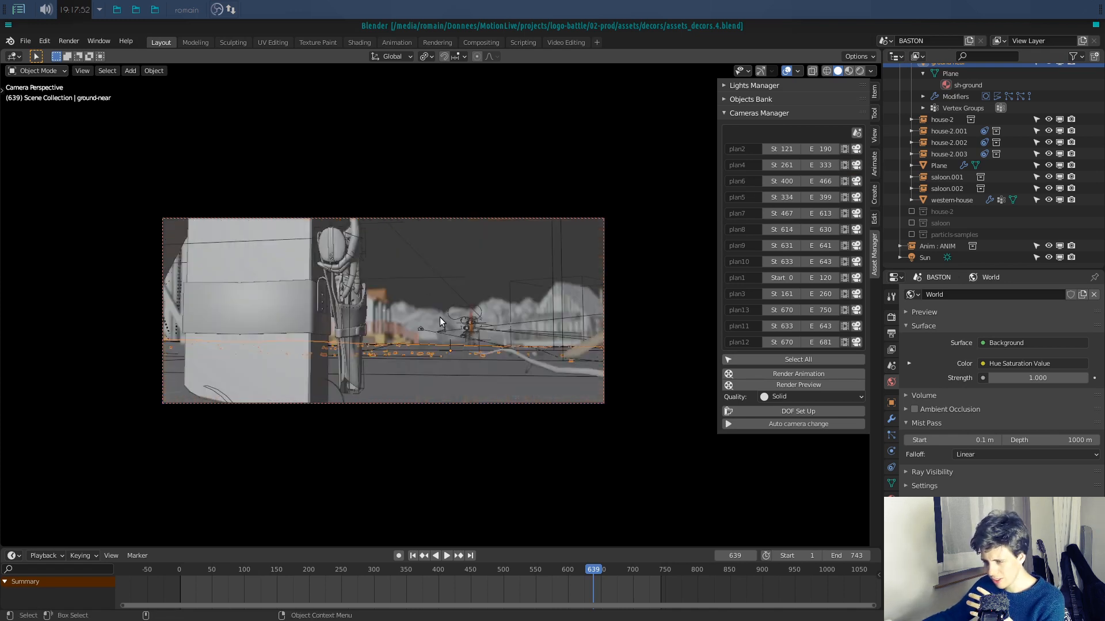
Step: Leave the camera view and examine the western town and the terrain planes around it
key("KP_0")
mouse_move(439, 317)
middle_mouse_down()
mouse_move(531, 316)
mouse_move(436, 306)
mouse_move(416, 354)
mouse_move(436, 350)
mouse_move(458, 304)
middle_mouse_up()
scroll(532, 315, "up", 5)
key("n")
right_click_drag(458, 304, 474, 278, "alt")
middle_click_drag(474, 278, 458, 306, "alt")
left_click_drag(458, 306, 460, 305, "alt")
scroll(460, 306, "down", 4)
middle_click_drag(461, 306, 451, 305)
scroll(451, 304, "up", 3)
middle_click_drag(500, 269, 433, 303)
scroll(465, 305, "down", 9)
scroll(632, 278, "down", 4)
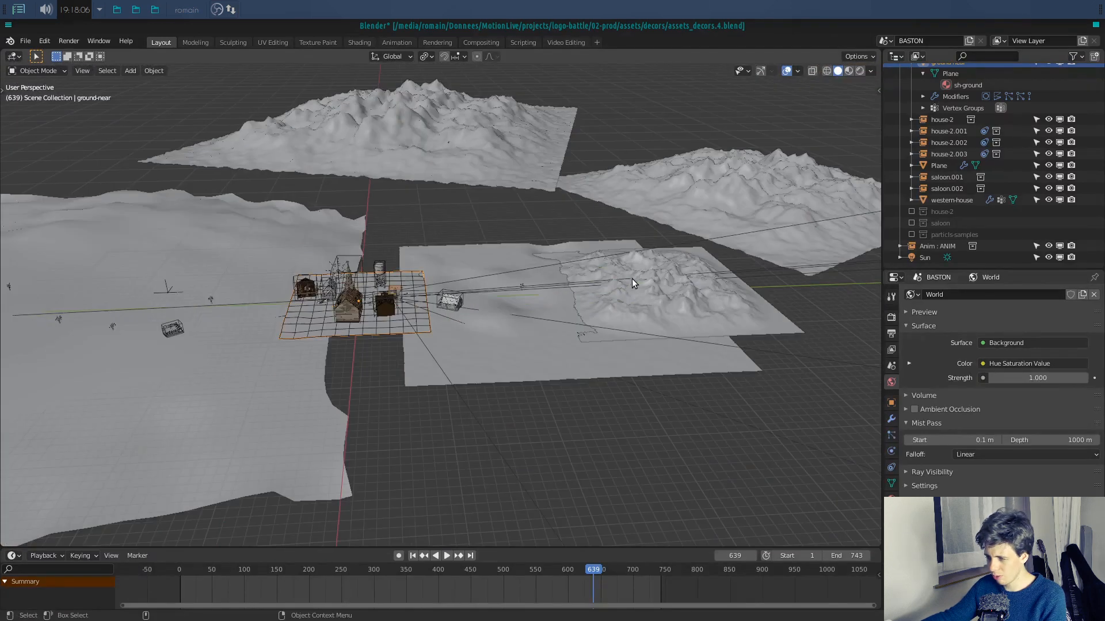
middle_click_drag(631, 278, 612, 295)
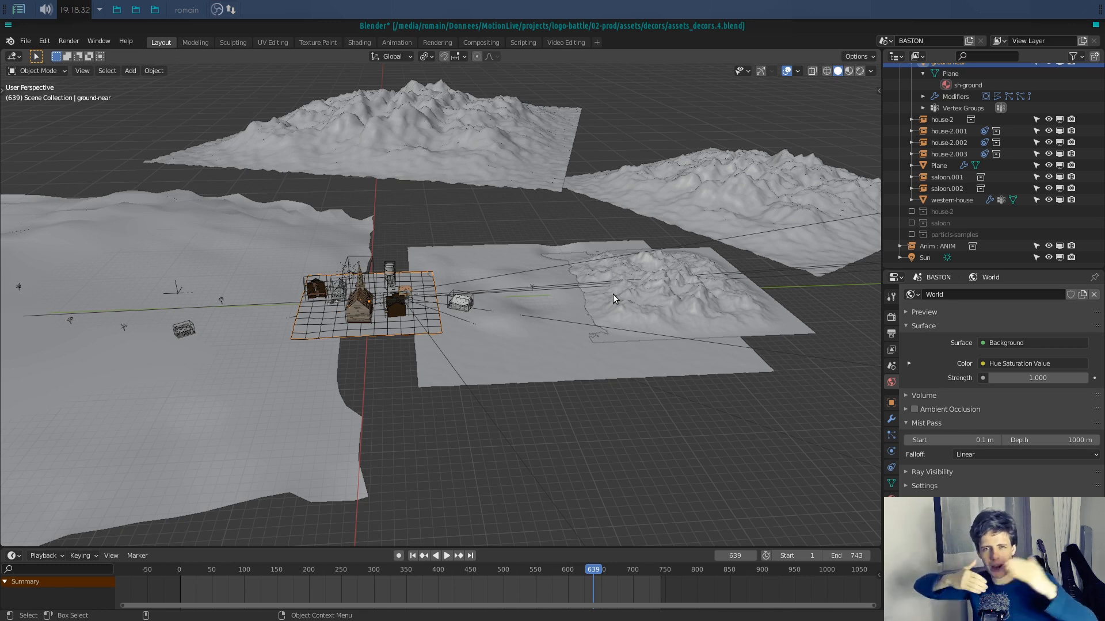
Step: Examine the layout of the town and all surrounding mountain planes, and return to the plan4 camera's framing
scroll(612, 295, "up", 5)
middle_click_drag(358, 351, 391, 302, "shift")
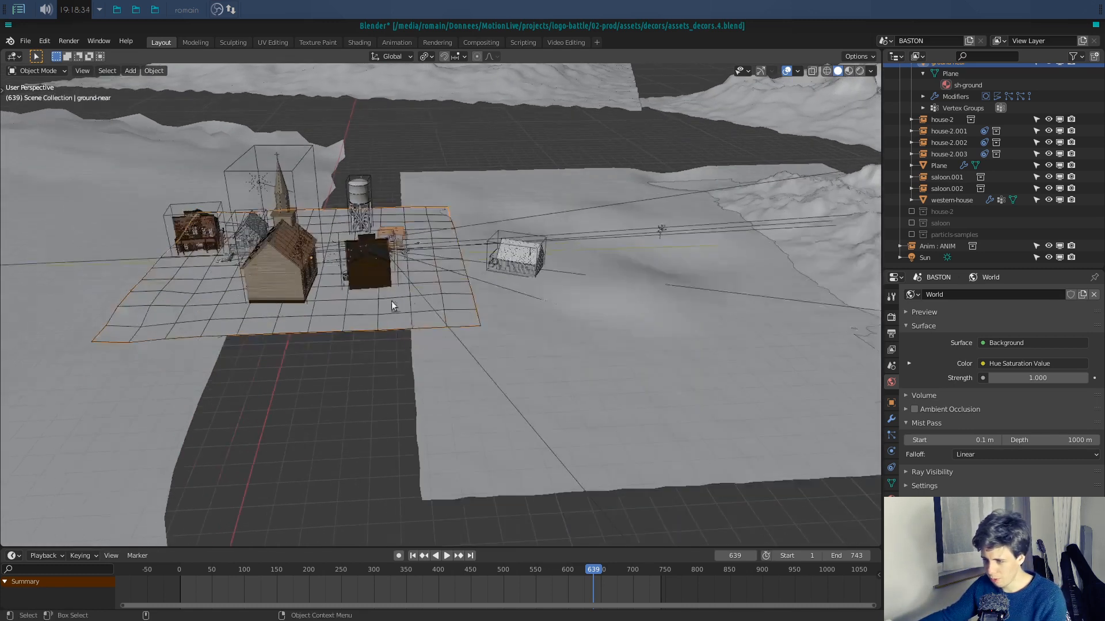
scroll(575, 316, "down", 5)
scroll(444, 298, "up", 3)
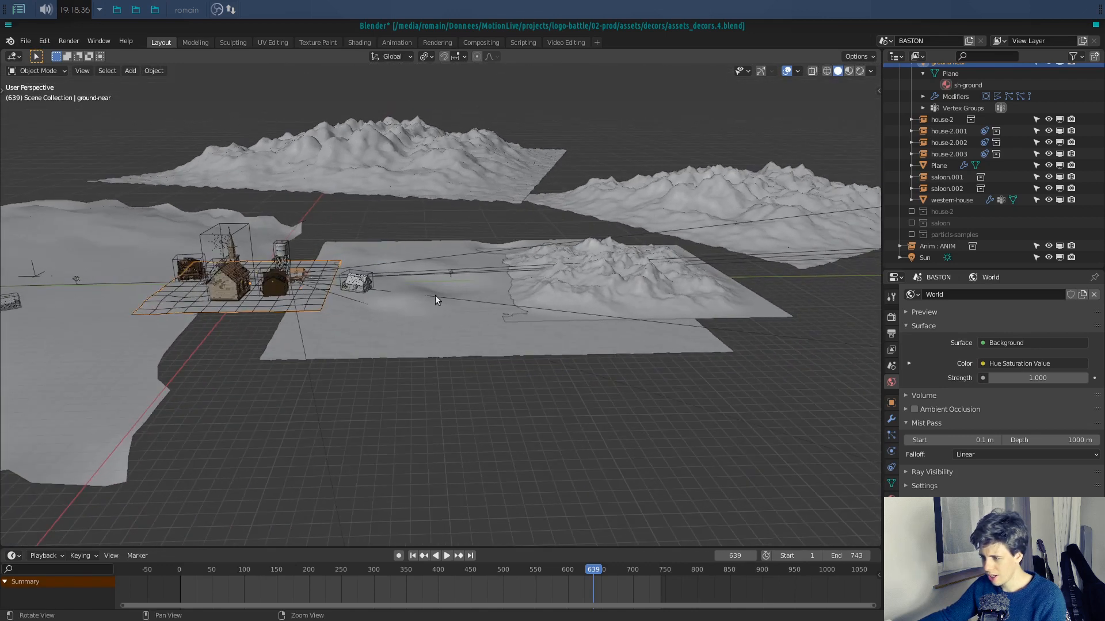
middle_click_drag(365, 295, 450, 350)
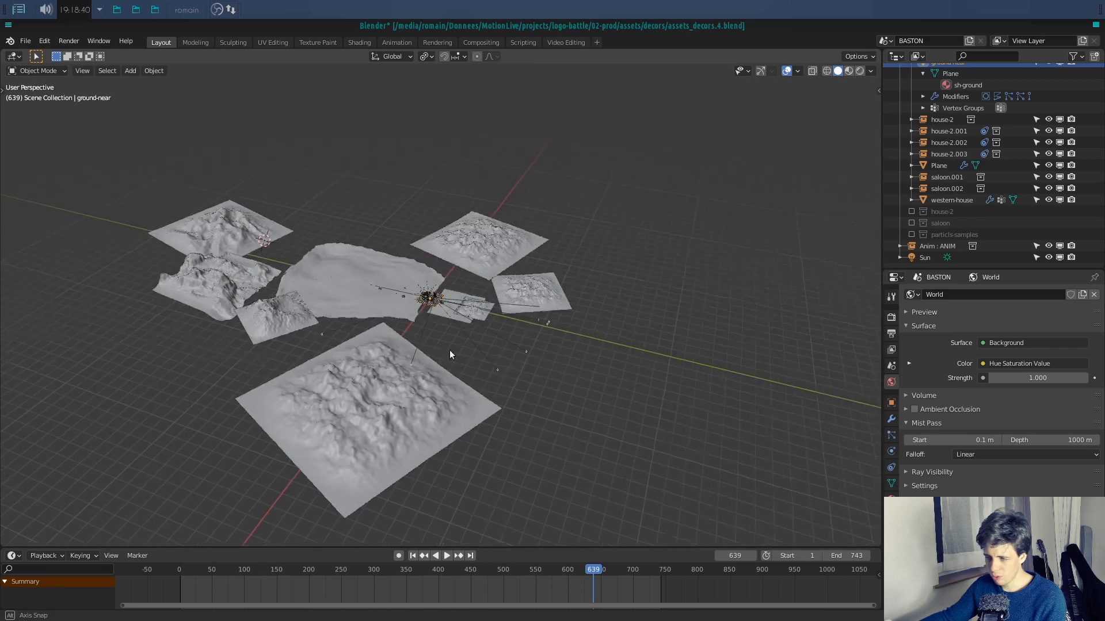
middle_click_drag(290, 418, 451, 361)
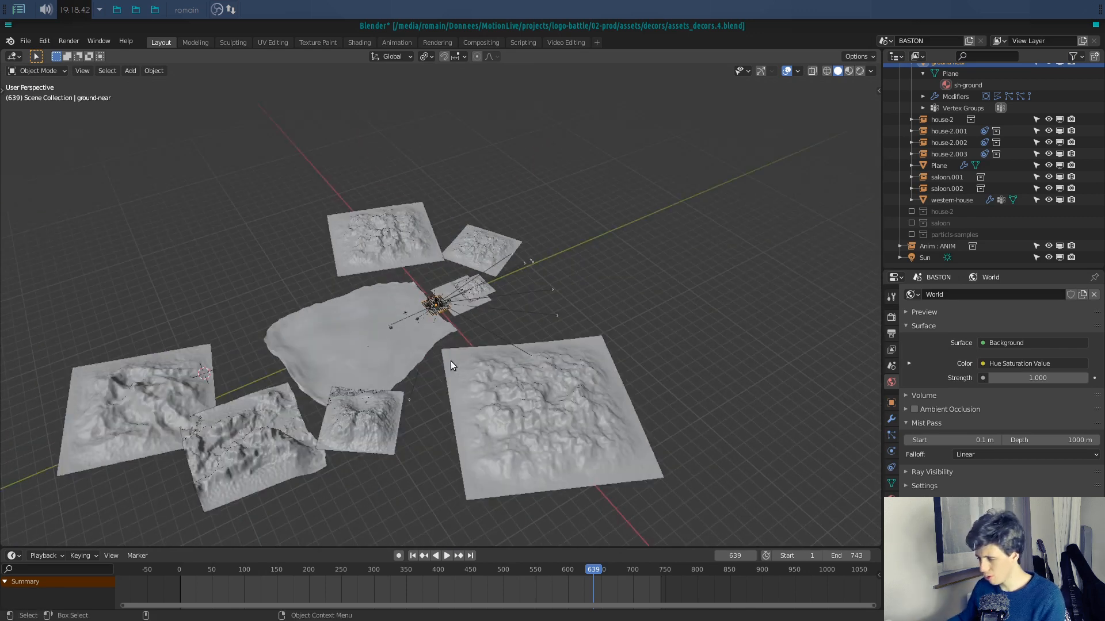
key("KP_0")
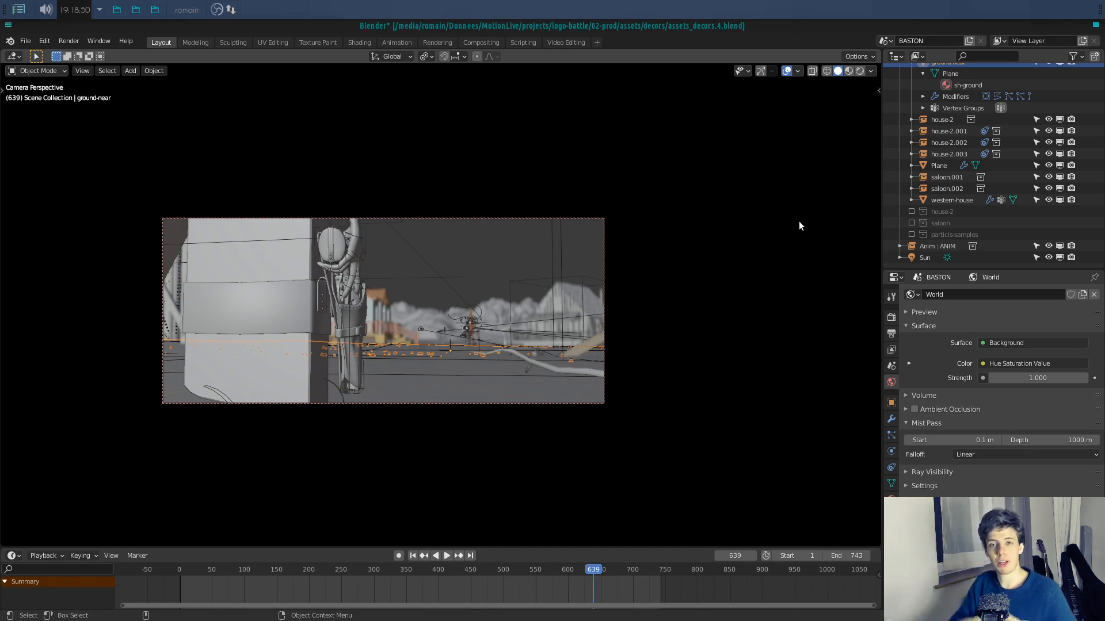
Step: Examine the far ground and the mountains behind the town outside the camera view, and return to the camera
key("KP_0")
scroll(546, 346, "up", 4)
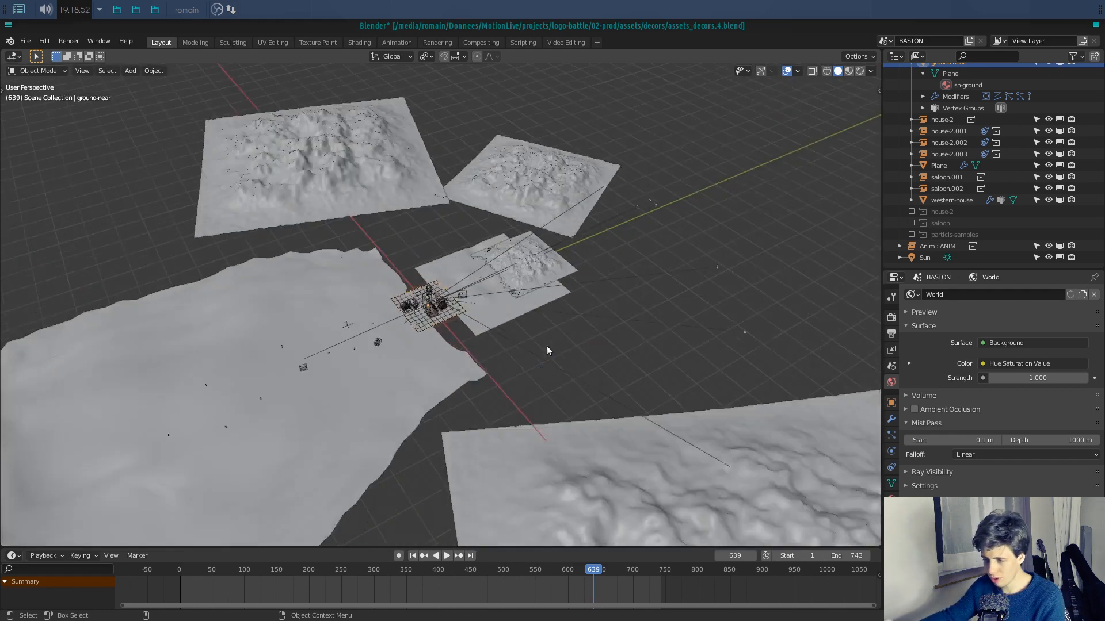
scroll(546, 346, "up", 1)
middle_click_drag(352, 385, 448, 360, "alt")
left_click_drag(448, 361, 613, 329, "alt")
middle_click_drag(613, 329, 364, 366, "alt")
scroll(364, 366, "up", 3)
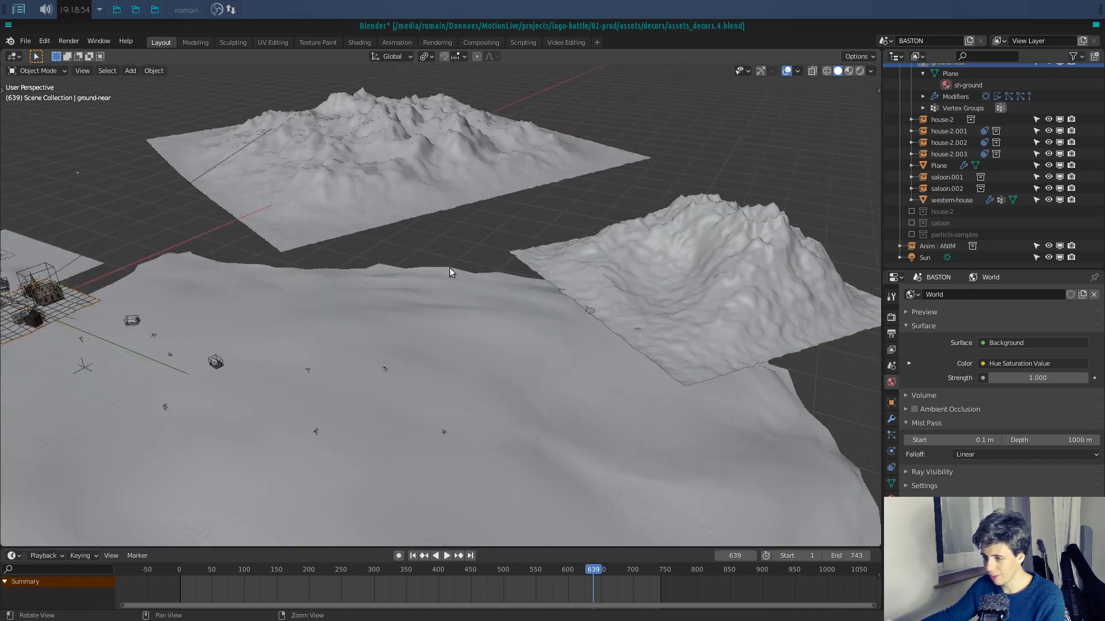
left_click_drag(450, 267, 347, 309, "alt")
middle_click_drag(347, 308, 568, 393, "alt")
scroll(567, 392, "up", 2)
left_click_drag(567, 393, 309, 340, "alt")
scroll(529, 470, "down", 2)
middle_click_drag(528, 469, 397, 345, "alt")
left_click_drag(398, 345, 354, 355, "alt")
middle_click_drag(354, 355, 431, 271, "alt")
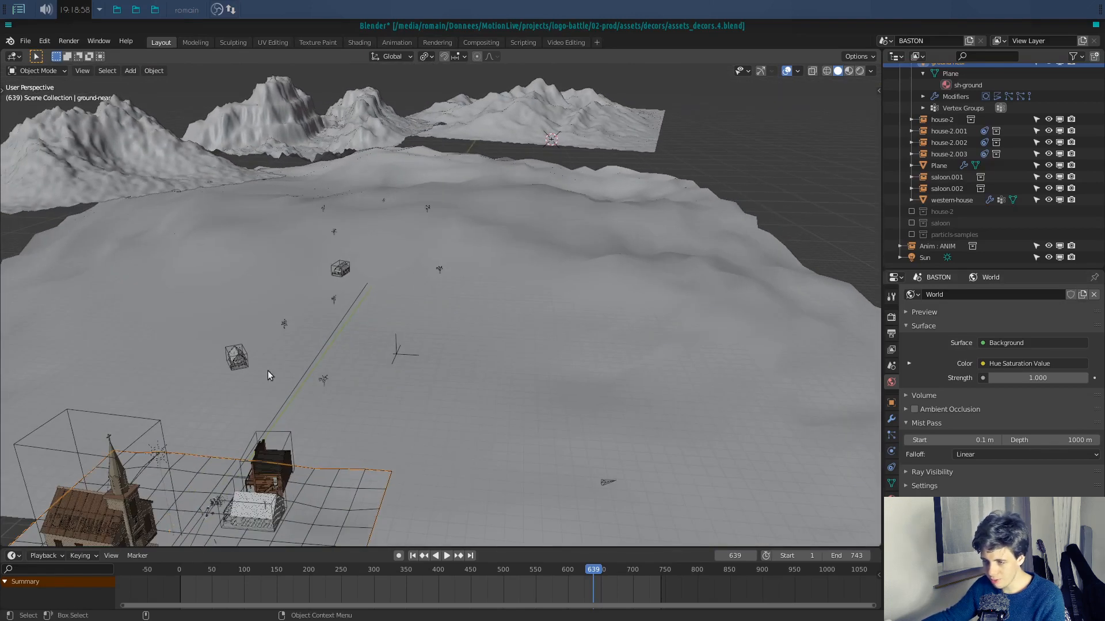
left_click_drag(268, 371, 333, 322, "alt")
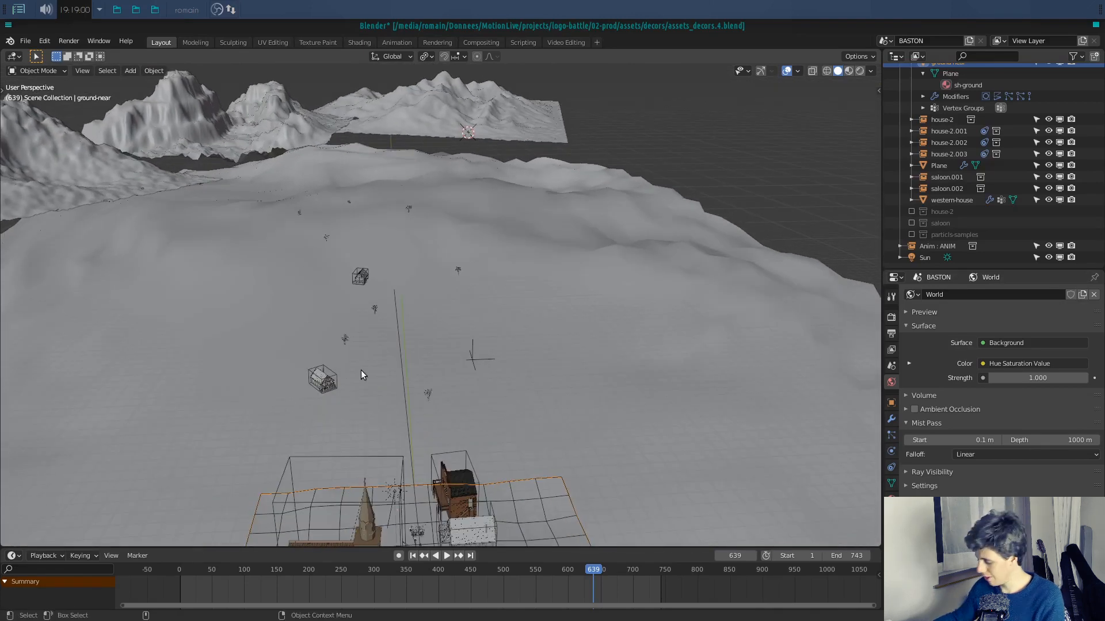
key("KP_0")
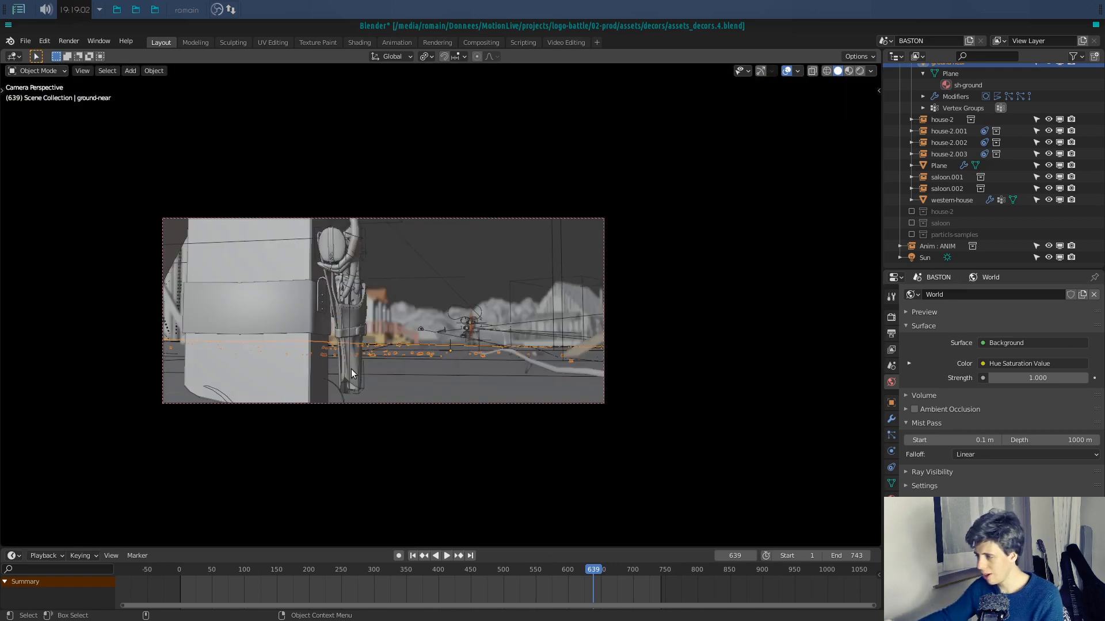
Step: View the scene through the plan5 camera and then the plan7 camera, and hide the Cameras Manager
key("n")
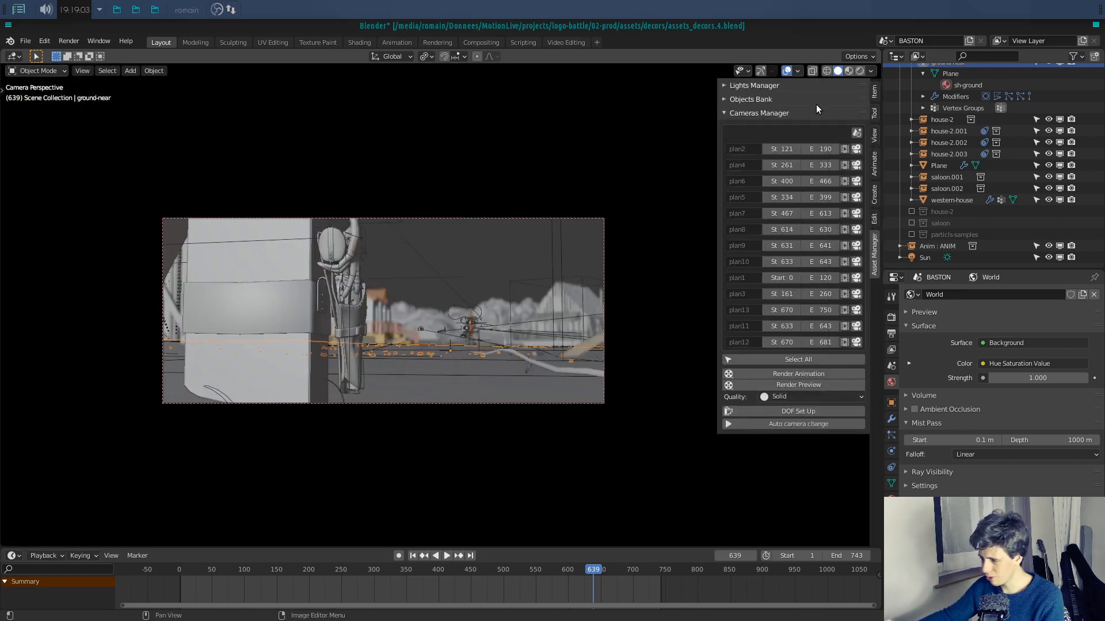
left_click(857, 197)
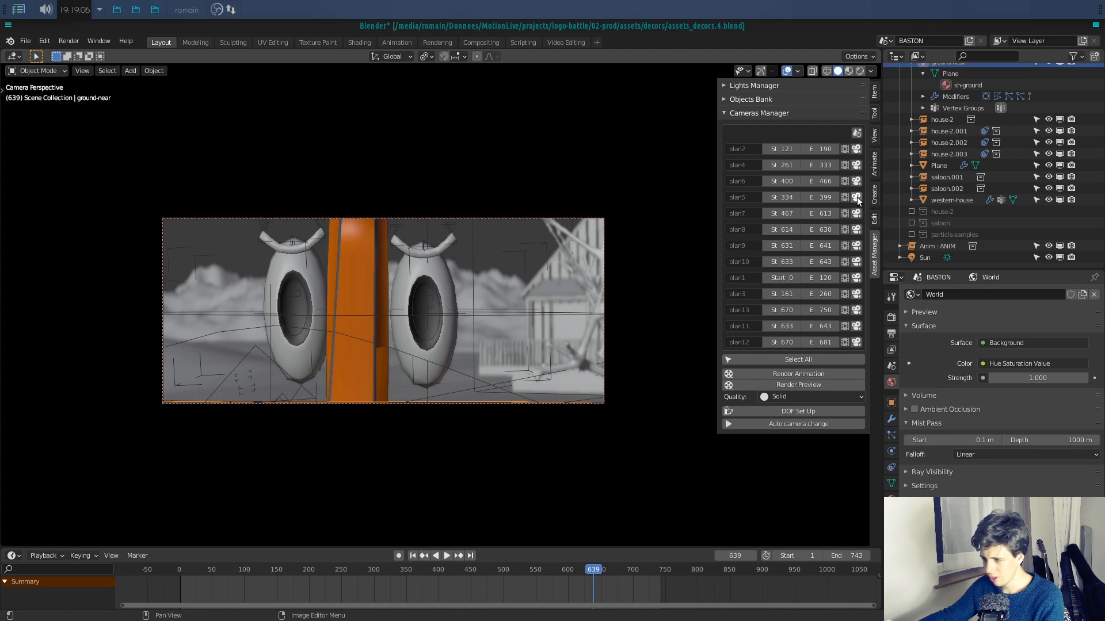
left_click(856, 214)
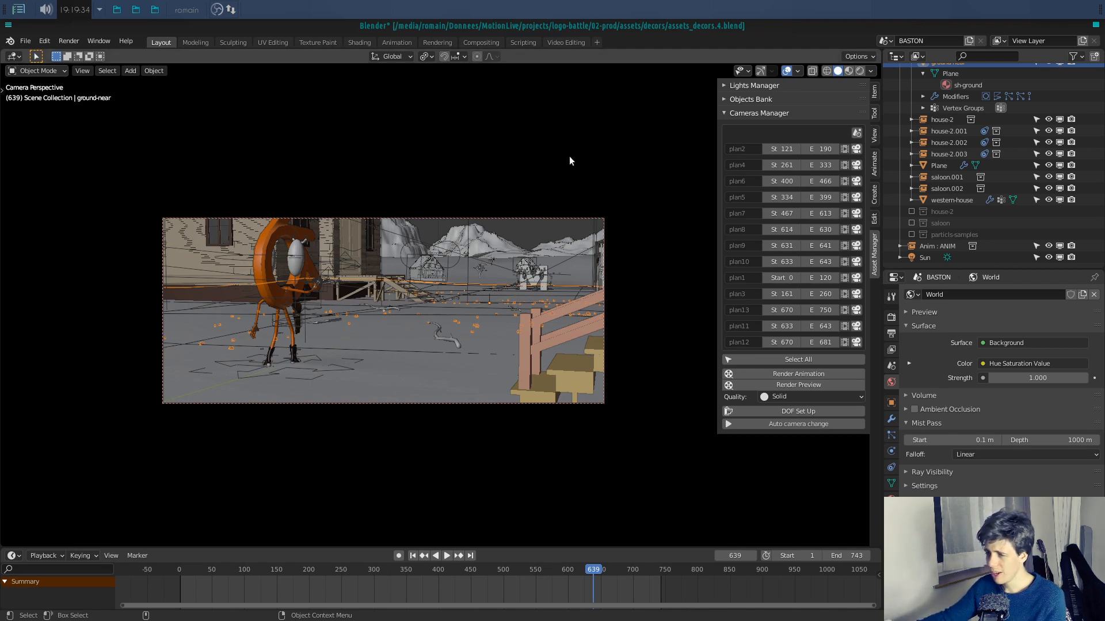
key("n")
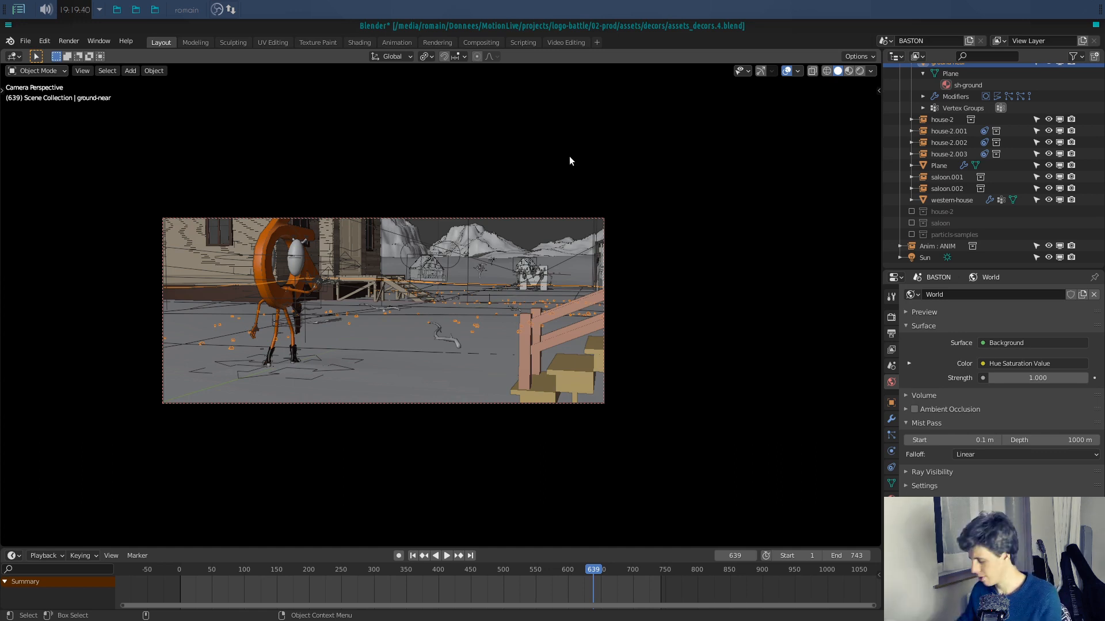
Step: Leave the plan7 camera and examine how the town's ground meets the near and far terrain planes
key("KP_0")
middle_click_drag(420, 231, 423, 219, "alt")
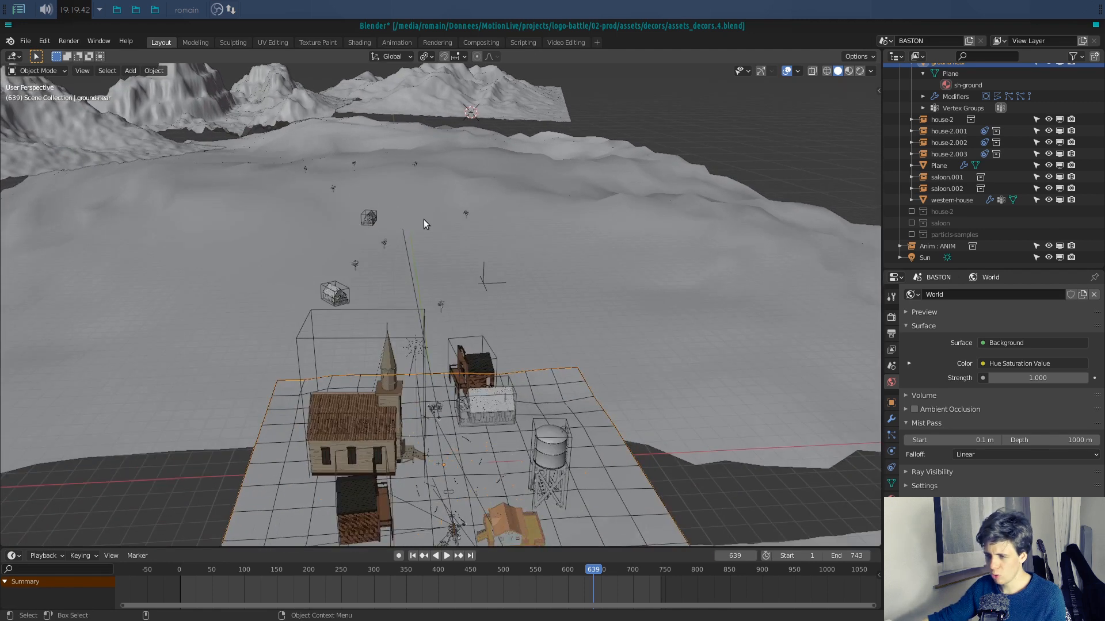
right_click_drag(424, 219, 446, 281, "alt")
left_click_drag(446, 281, 467, 228, "alt")
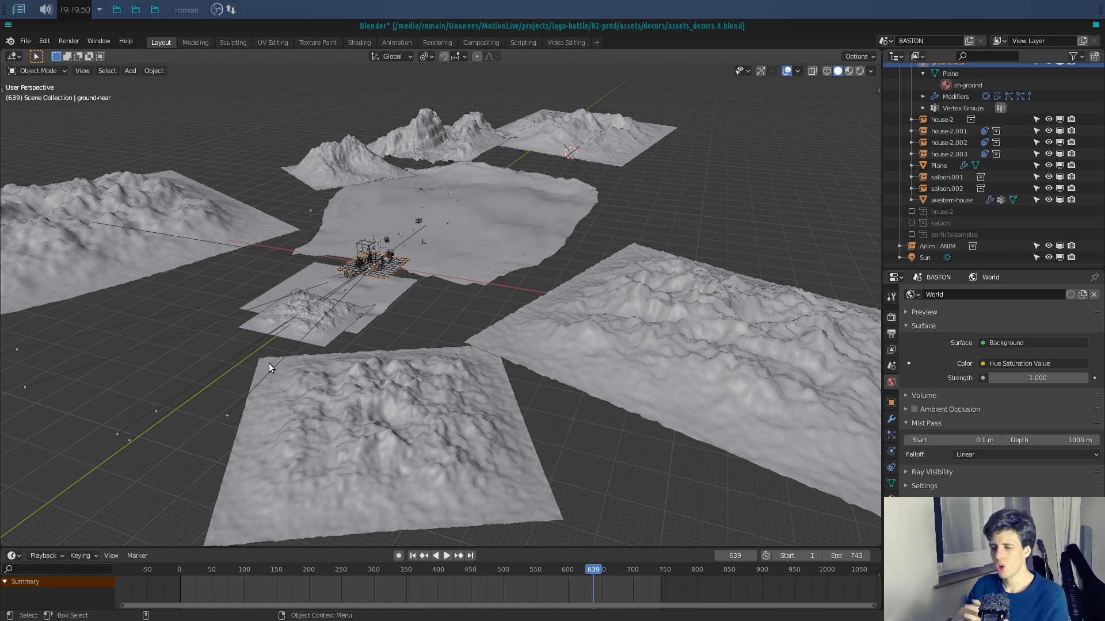
scroll(268, 364, "up", 6)
middle_click_drag(260, 379, 261, 327)
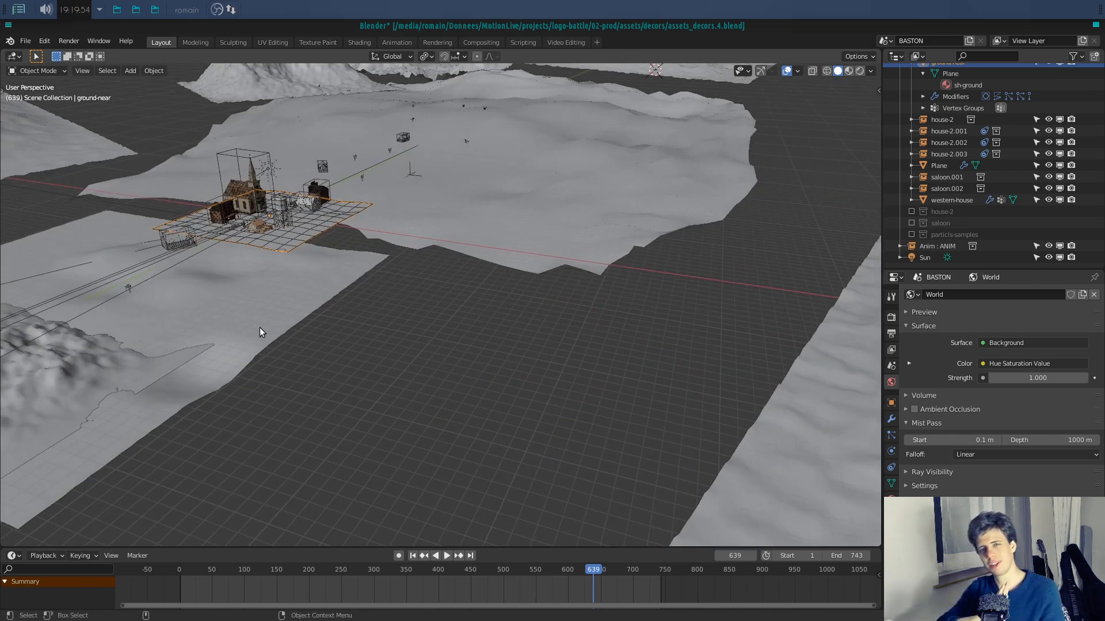
middle_click_drag(248, 239, 378, 311, "shift")
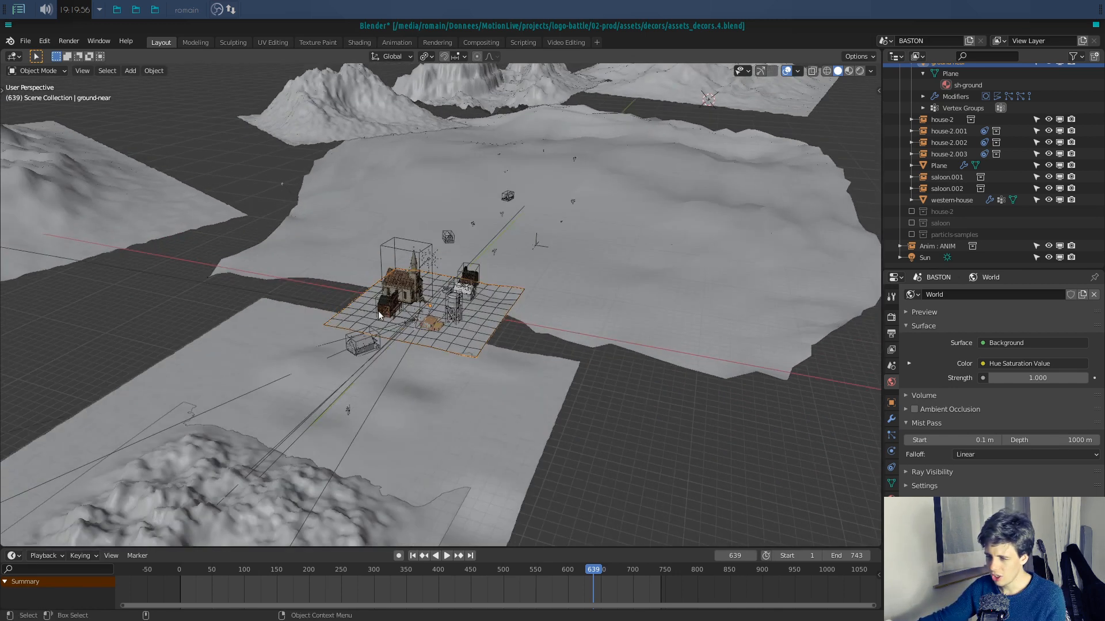
scroll(378, 311, "up", 2)
middle_click_drag(473, 337, 453, 342)
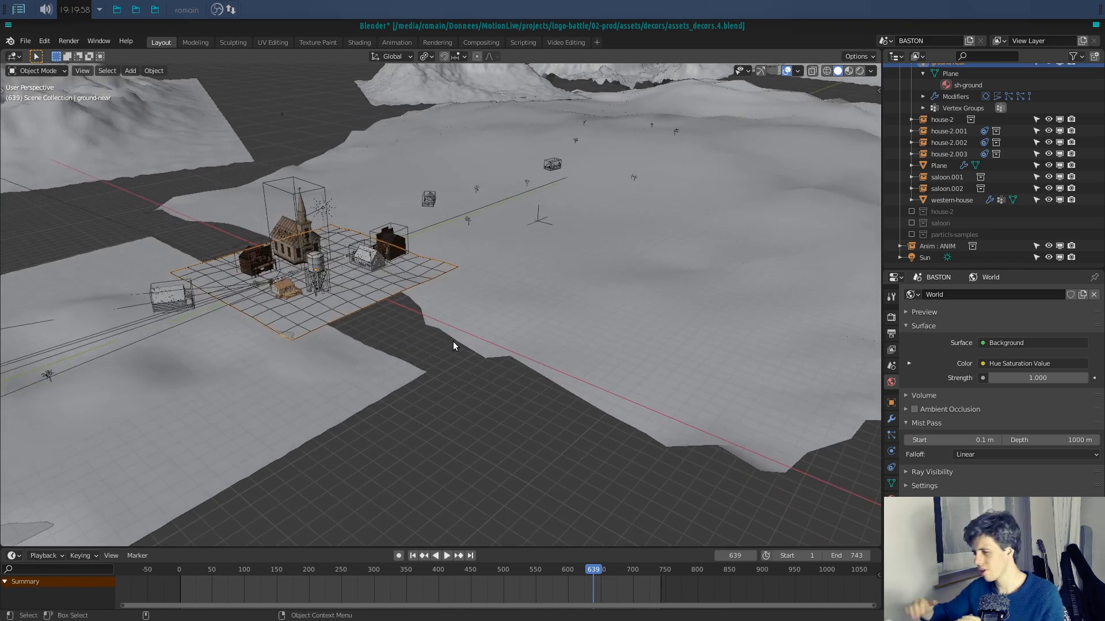
scroll(617, 331, "down", 6)
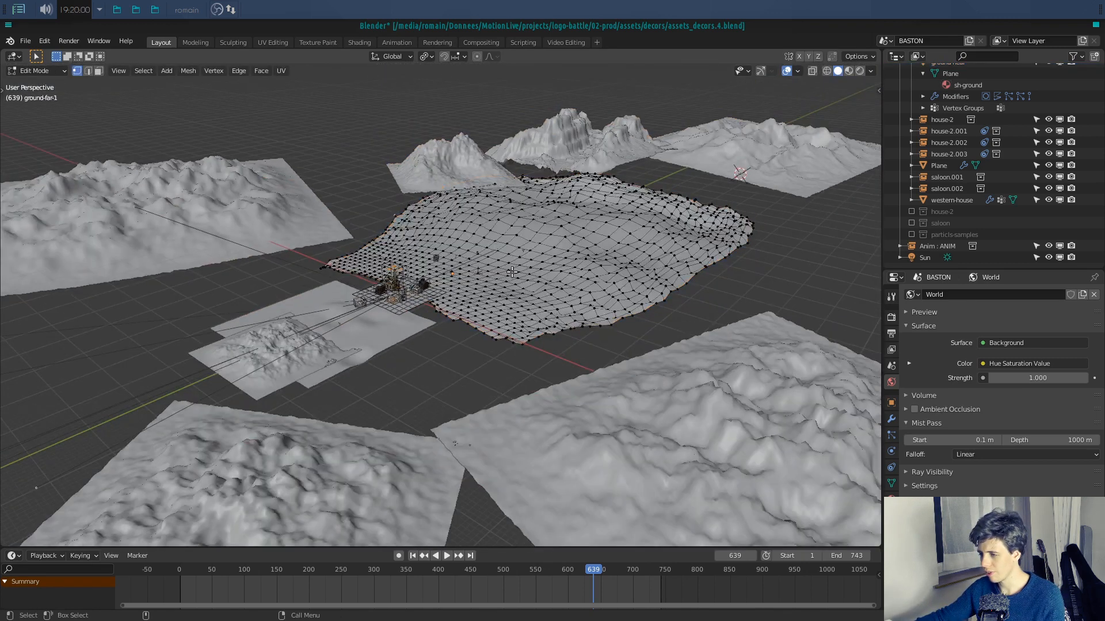
Step: Inspect the far ground's mesh in Edit Mode and select the small mountain at its far edge in Object Mode
left_click(483, 185)
left_click(483, 182)
middle_click_drag(508, 232, 511, 295, "shift")
key("Tab")
key("Tab")
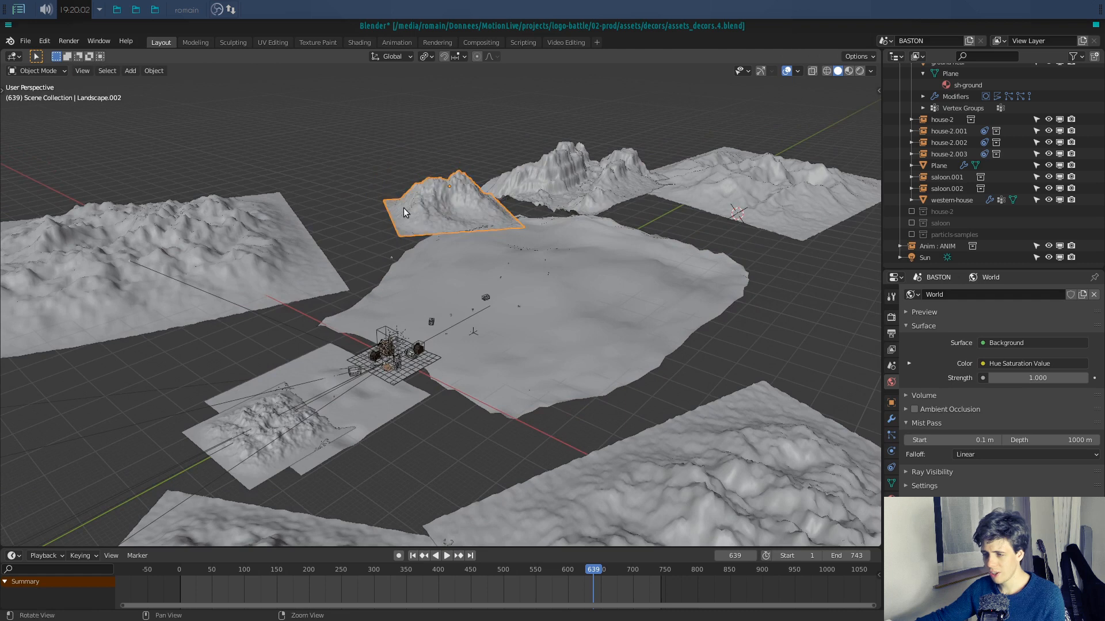
Step: Inspect the small mountain and the town ground, and select the branch lying near the church steps
middle_click_drag(403, 209, 391, 357, "shift")
scroll(391, 357, "up", 4)
scroll(392, 356, "up", 3)
scroll(304, 367, "down", 5)
middle_click_drag(304, 367, 328, 282, "shift")
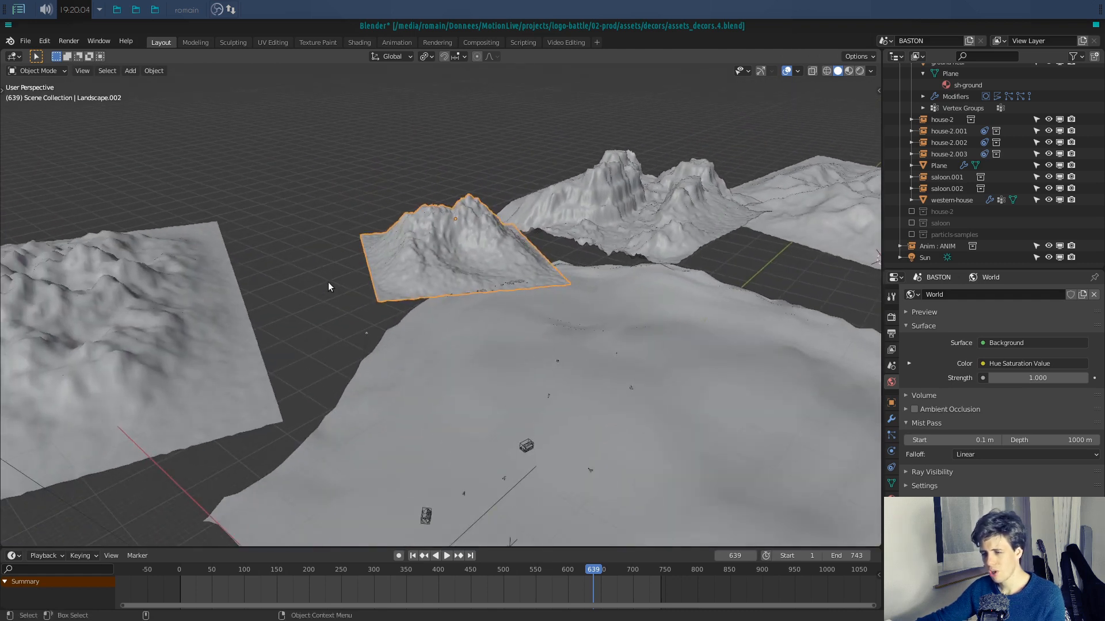
middle_click_drag(397, 427, 464, 347)
scroll(404, 381, "up", 8)
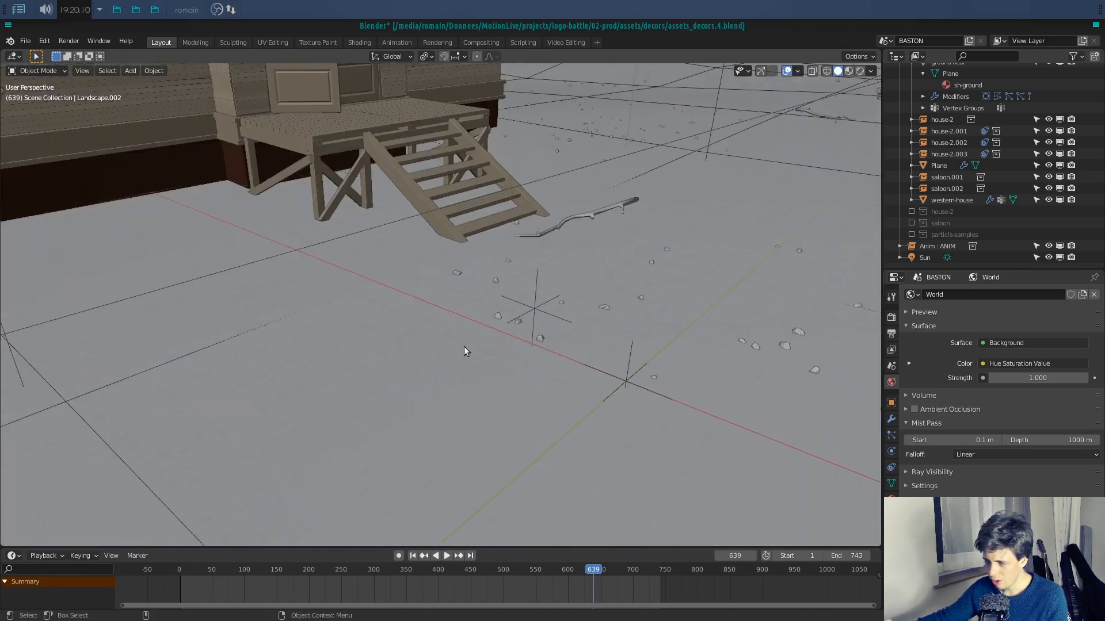
left_click(497, 321)
left_click(560, 220)
Step: Examine the town's saloon, church, water tower and neighbouring houses
scroll(536, 326, "down", 15)
middle_click_drag(536, 326, 520, 315)
scroll(521, 308, "up", 9)
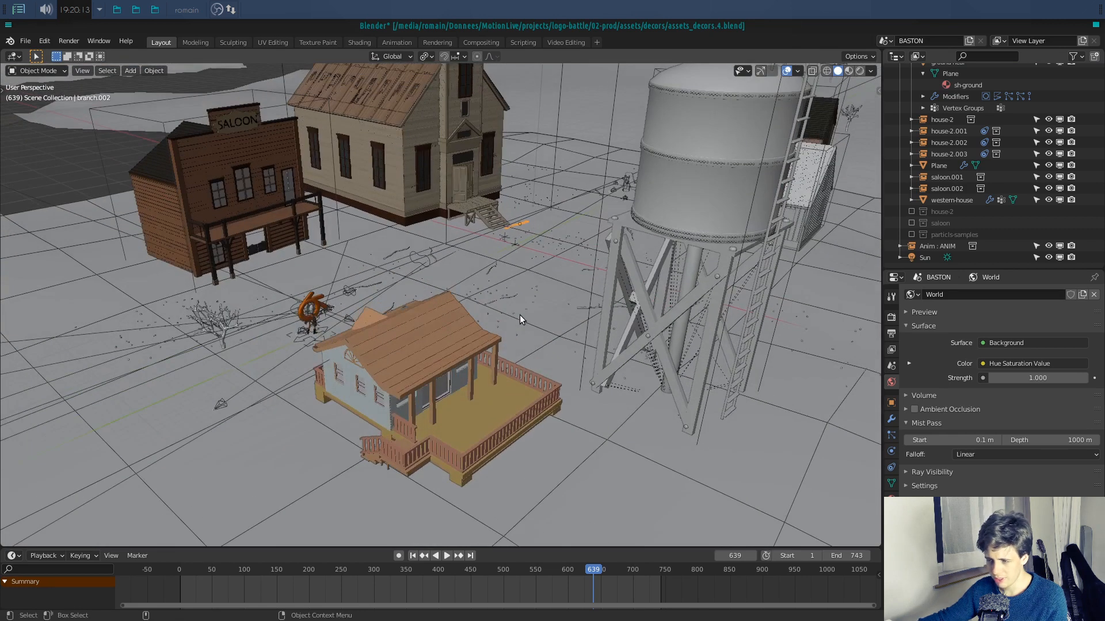
scroll(521, 318, "down", 6)
scroll(525, 330, "up", 3)
scroll(522, 337, "up", 4)
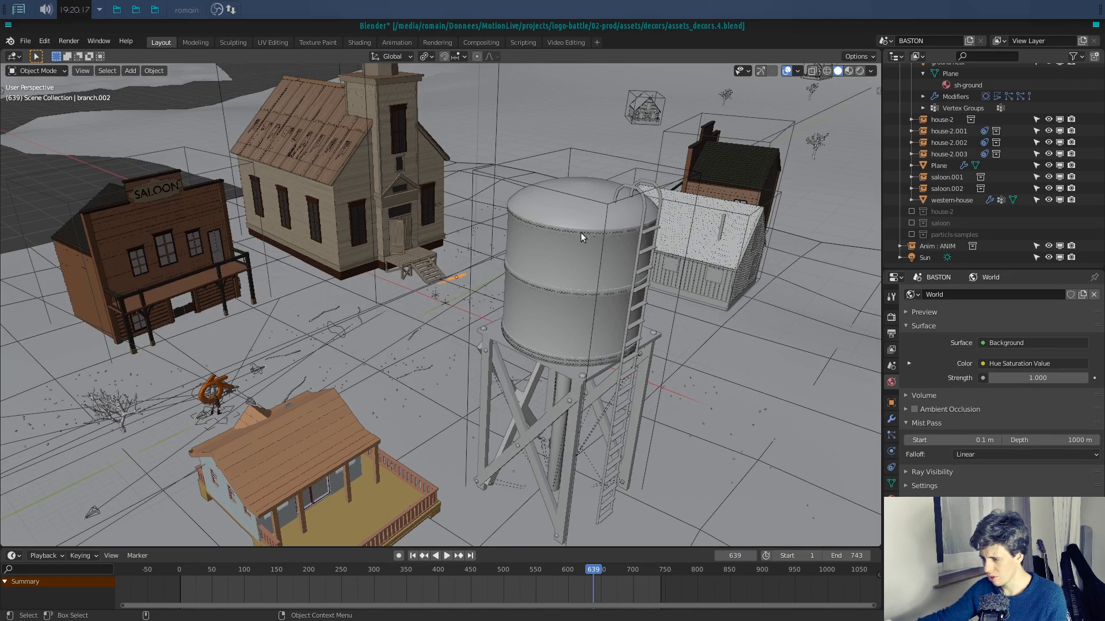
left_click_drag(551, 346, 523, 400, "alt")
scroll(562, 369, "down", 6)
scroll(536, 368, "down", 3)
scroll(507, 398, "up", 5)
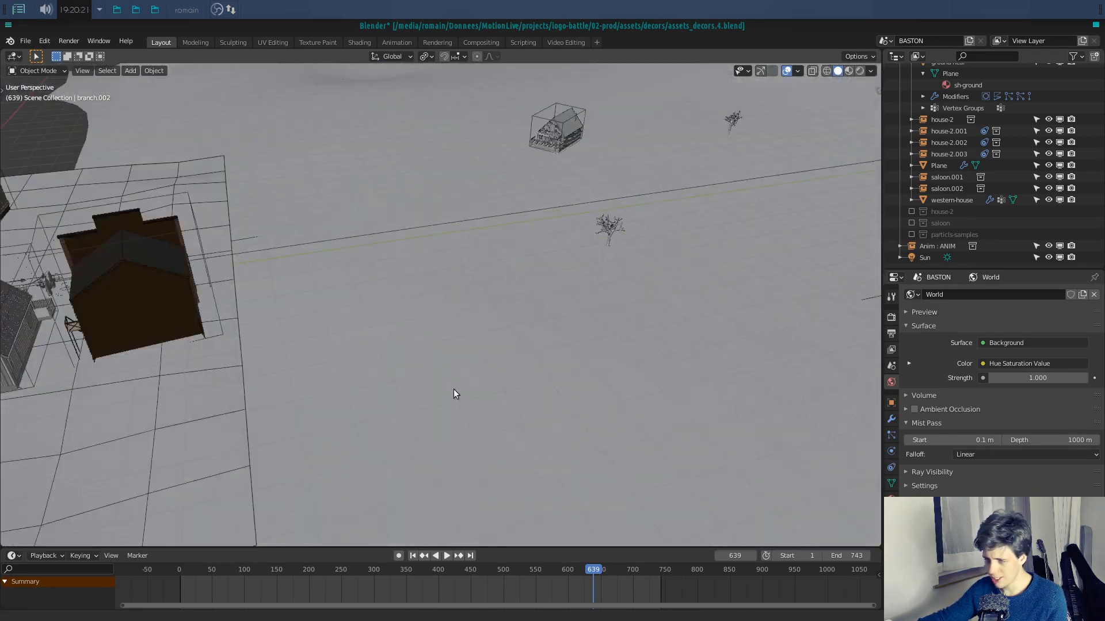
left_click_drag(454, 393, 536, 400, "alt")
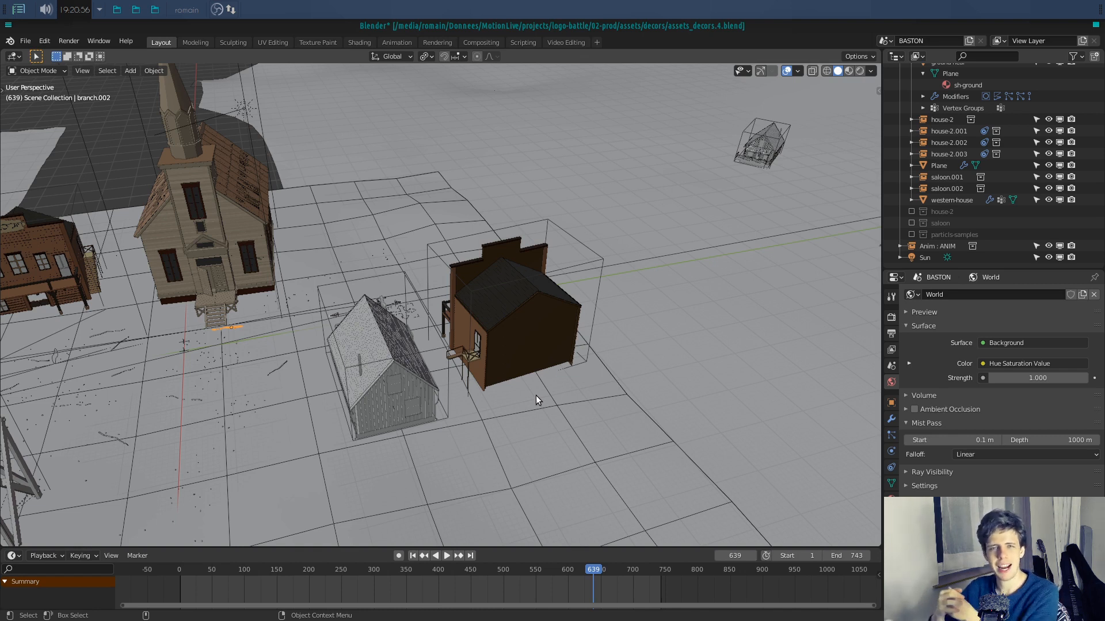
Step: Examine the overall arrangement of the town, ground planes and mountains in the whole set
scroll(454, 281, "down", 10)
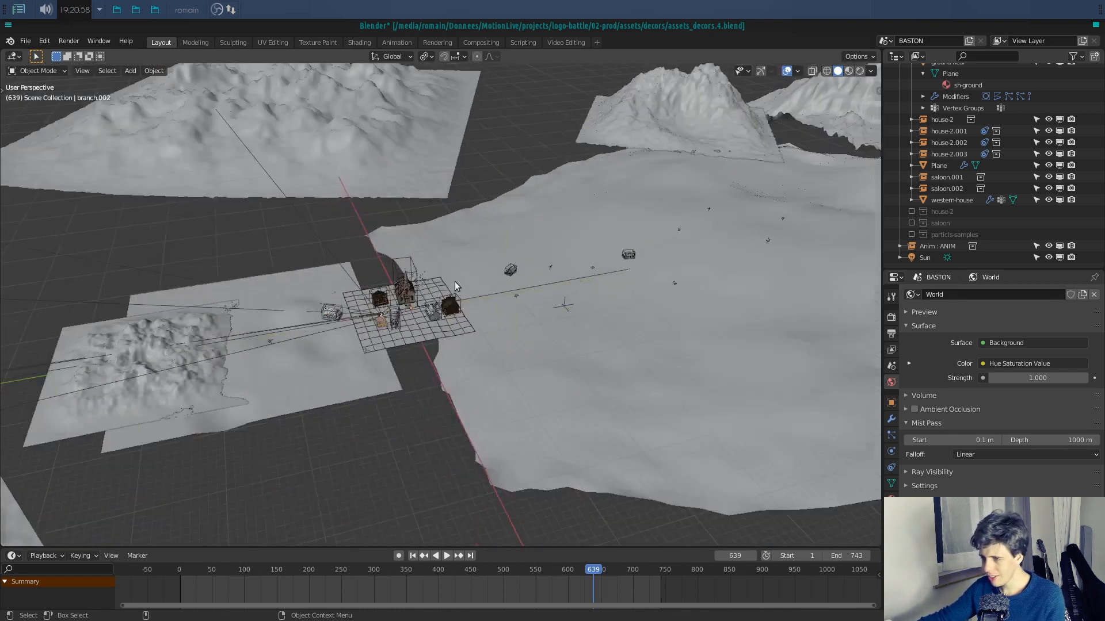
left_click_drag(454, 281, 481, 270, "alt")
scroll(389, 318, "down", 4)
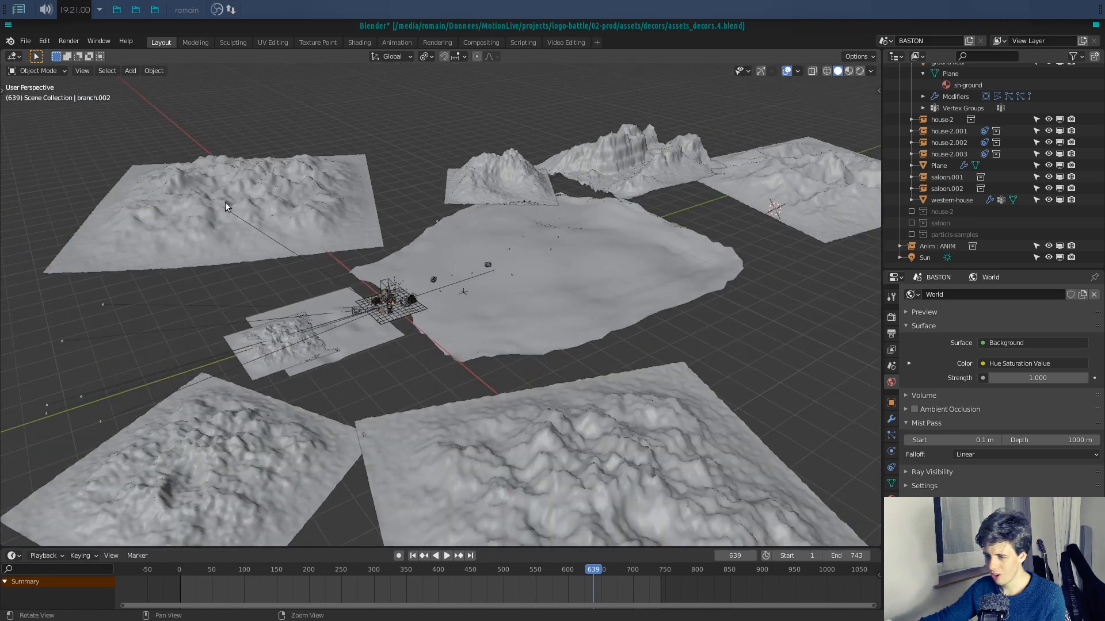
left_click_drag(178, 202, 217, 215, "alt")
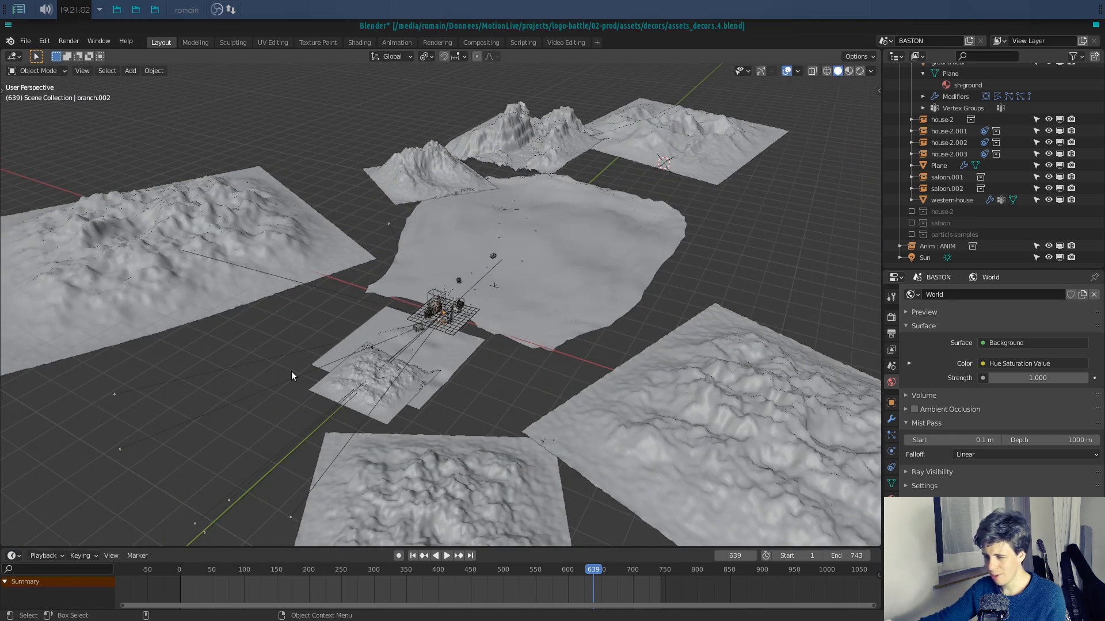
Step: Launch a separate Blender 2.90.1 session and dismiss its splash screen
middle_click_drag(451, 369, 320, 368)
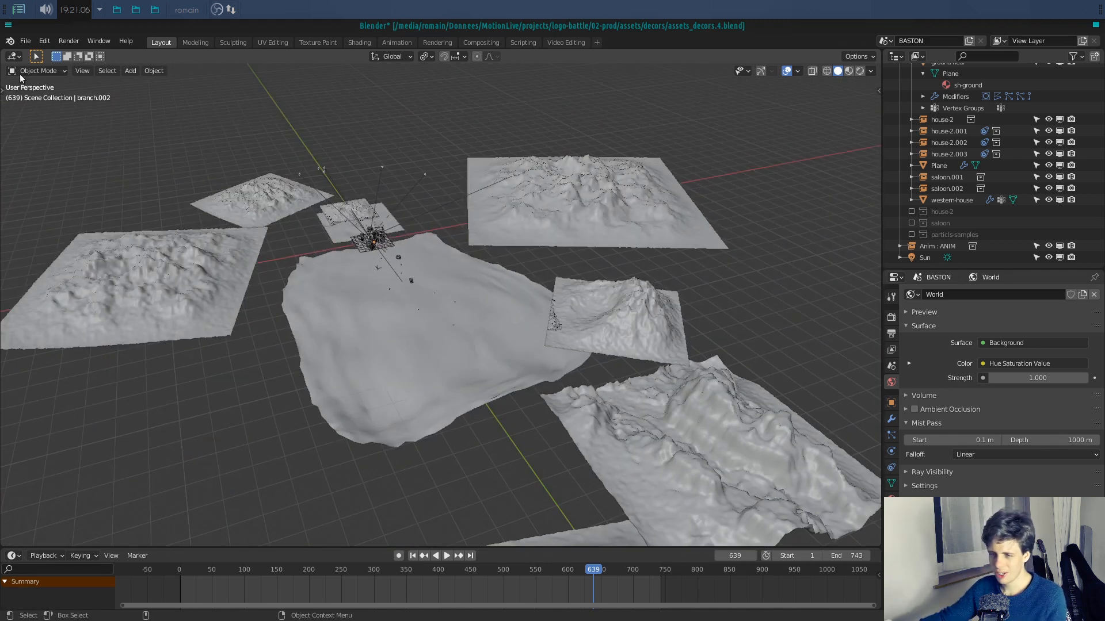
key("super")
type("blende")
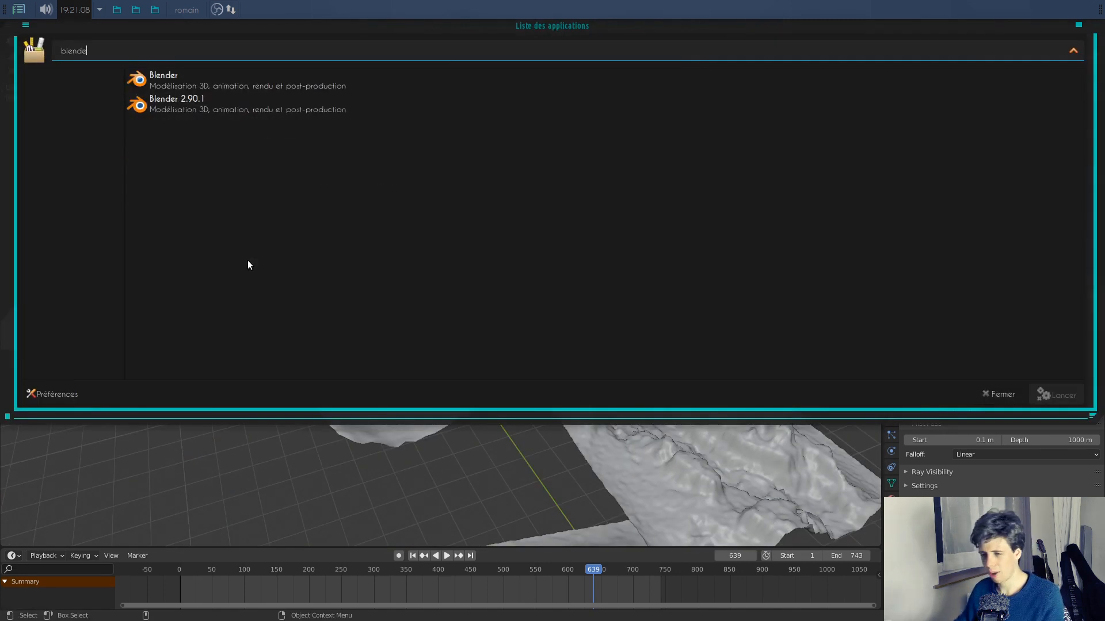
key("Down")
key("Return")
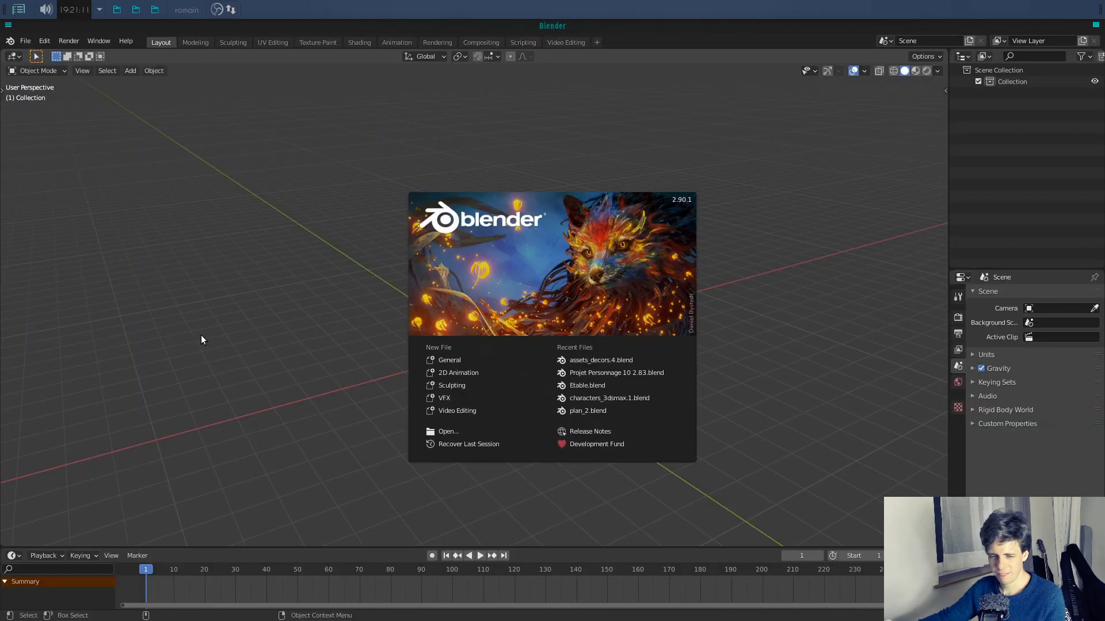
left_click(382, 360)
middle_click_drag(420, 348, 360, 208)
Step: Search the add-ons in the preferences for "land" to check that A.N.T.Landscape is enabled, and close the preferences
left_click(44, 41)
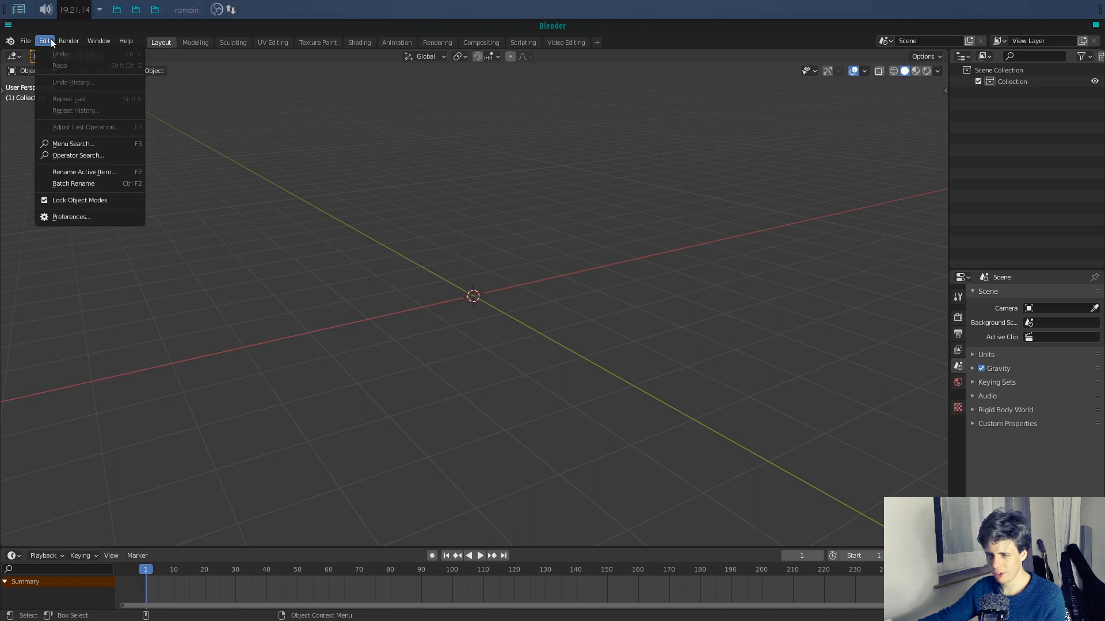
left_click(87, 216)
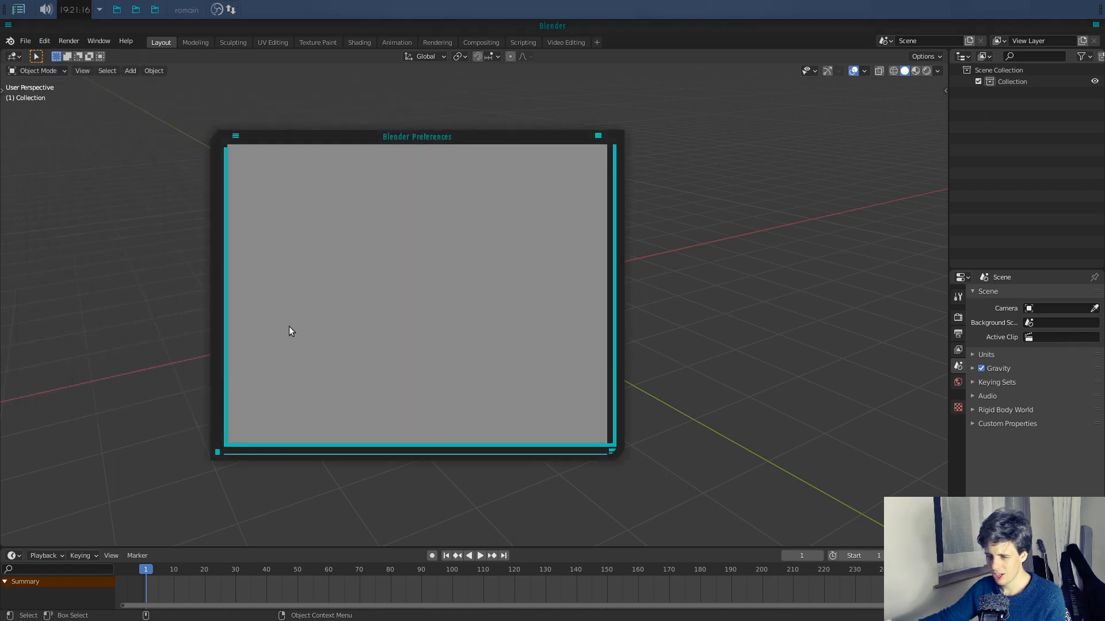
left_click(549, 170)
type("nad")
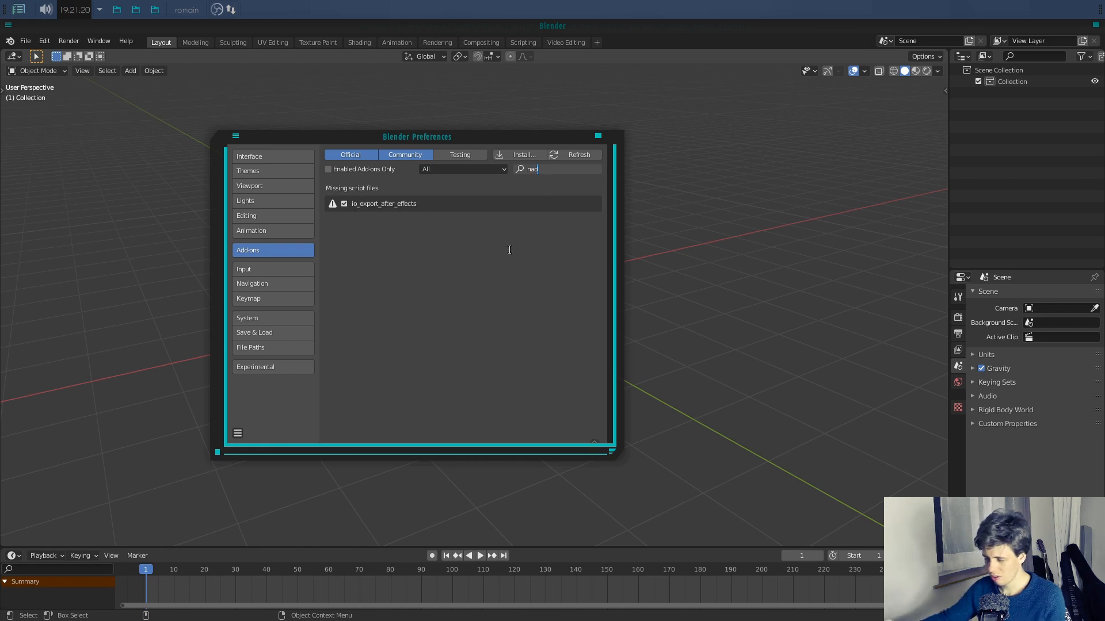
key("BackSpace")
key("BackSpace")
key("BackSpace")
type("land")
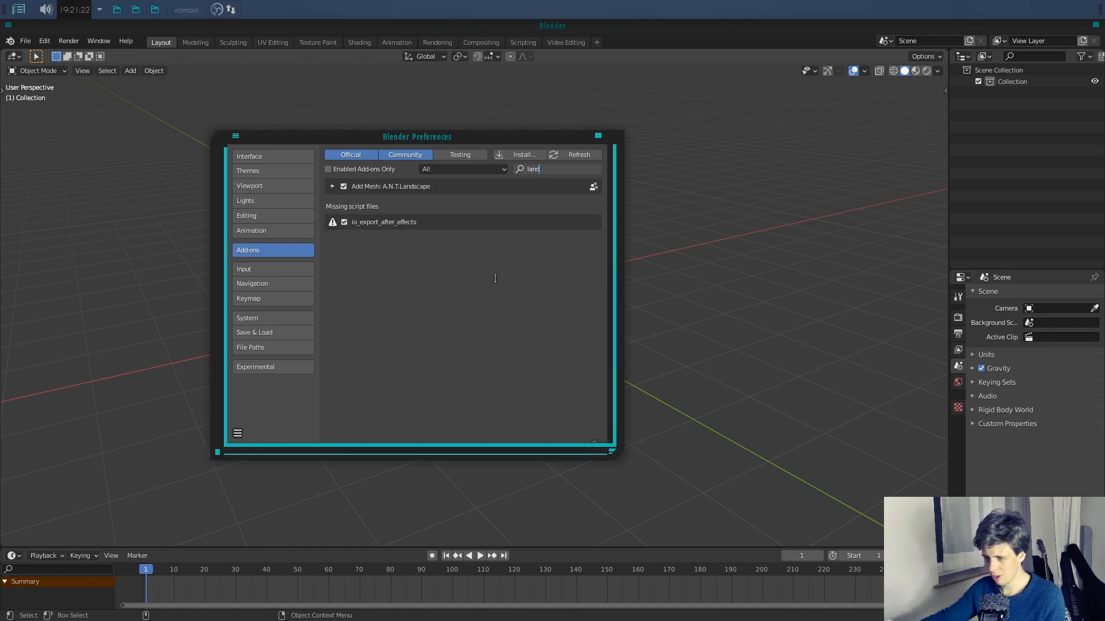
key("Return")
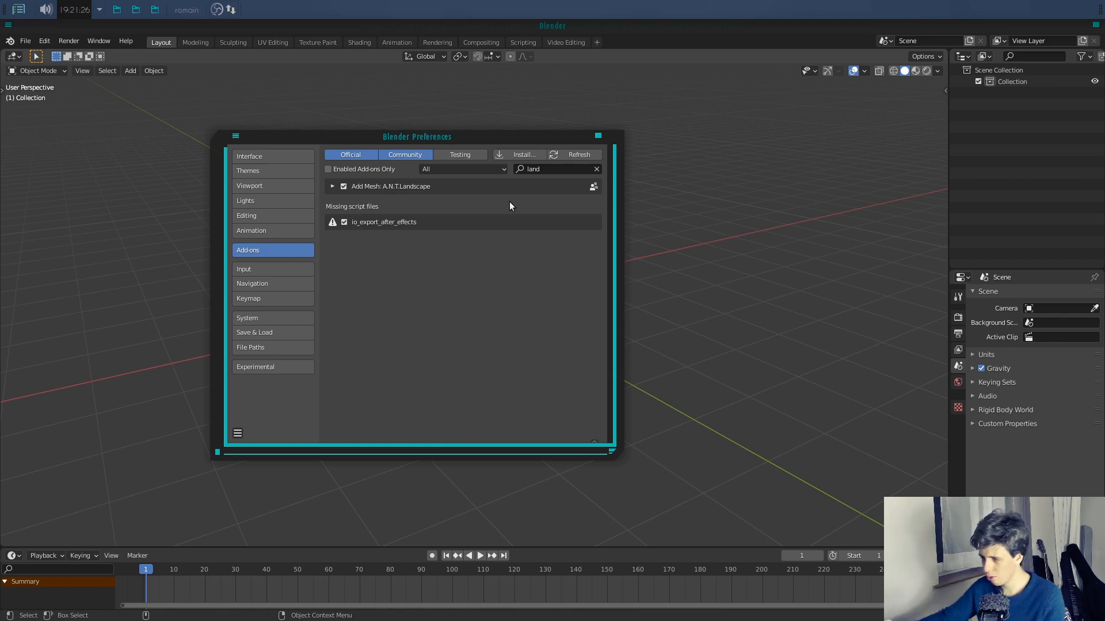
left_click(597, 137)
Step: Add a Landscape mesh at the origin of the empty scene
key("shift+a")
mouse_move(436, 212)
mouse_move(505, 399)
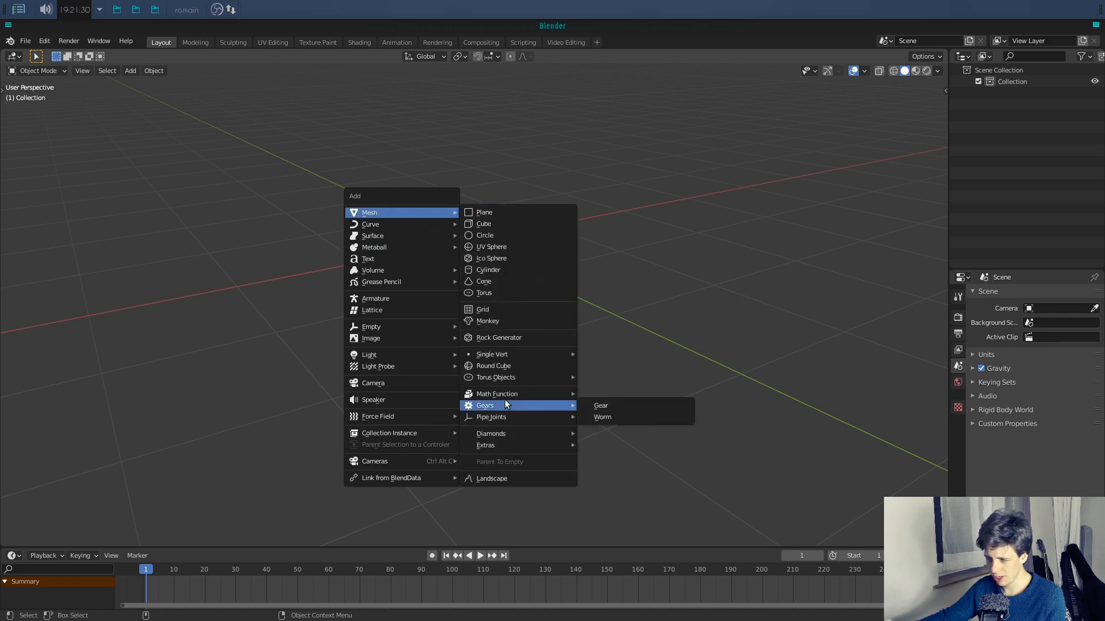
left_click(513, 476)
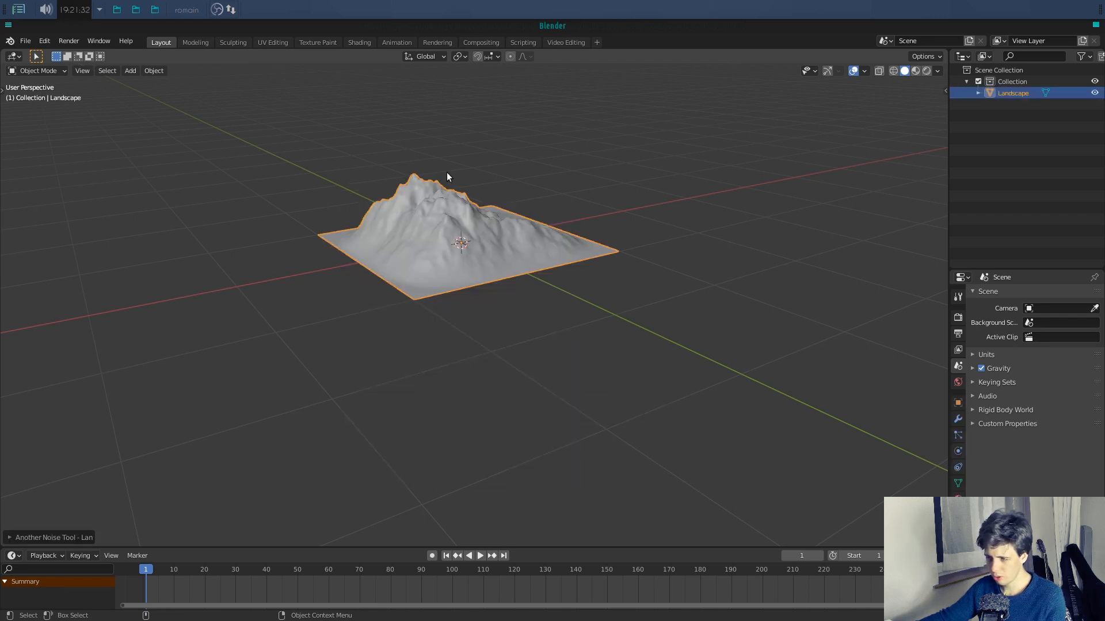
middle_click_drag(550, 270, 290, 382)
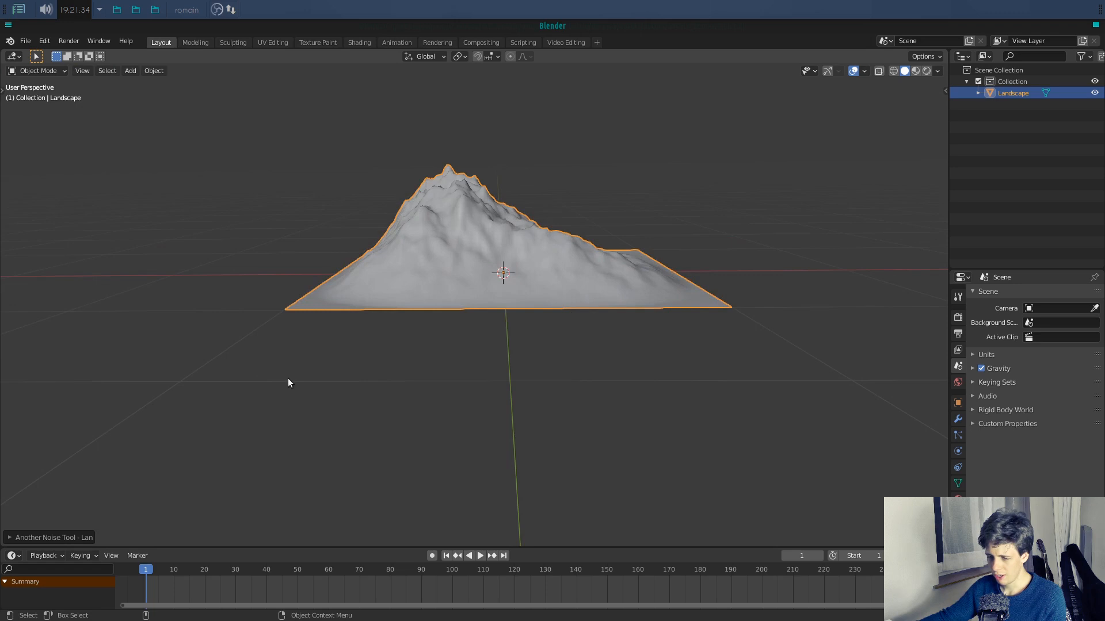
Step: Try the Ridged MFractal, Hybrid MFractal and Distorted Noise types on the landscape, and set its noise type to vlNoise turbulence
left_click(11, 539)
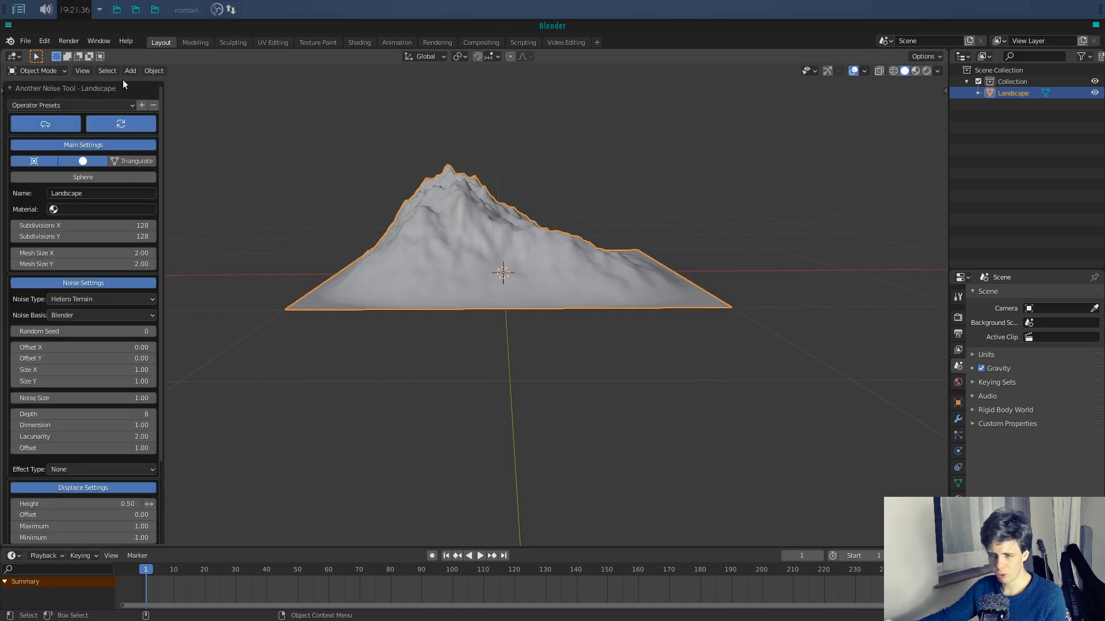
left_click(105, 298)
left_click(105, 324)
left_click(98, 299)
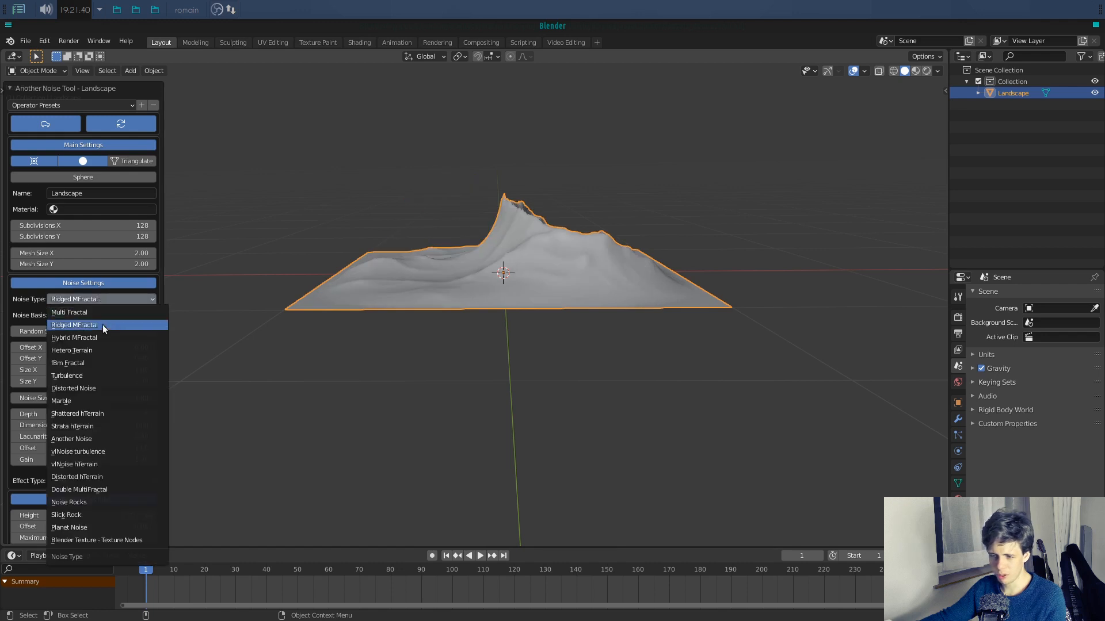
left_click(104, 338)
left_click(101, 301)
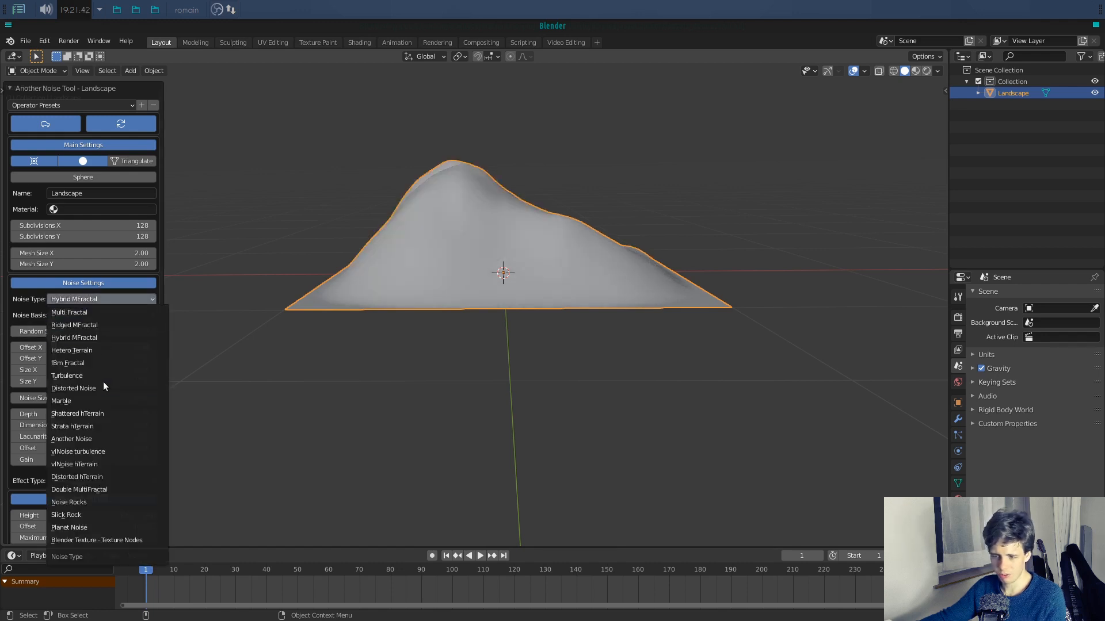
left_click(103, 386)
middle_click_drag(385, 346, 454, 352)
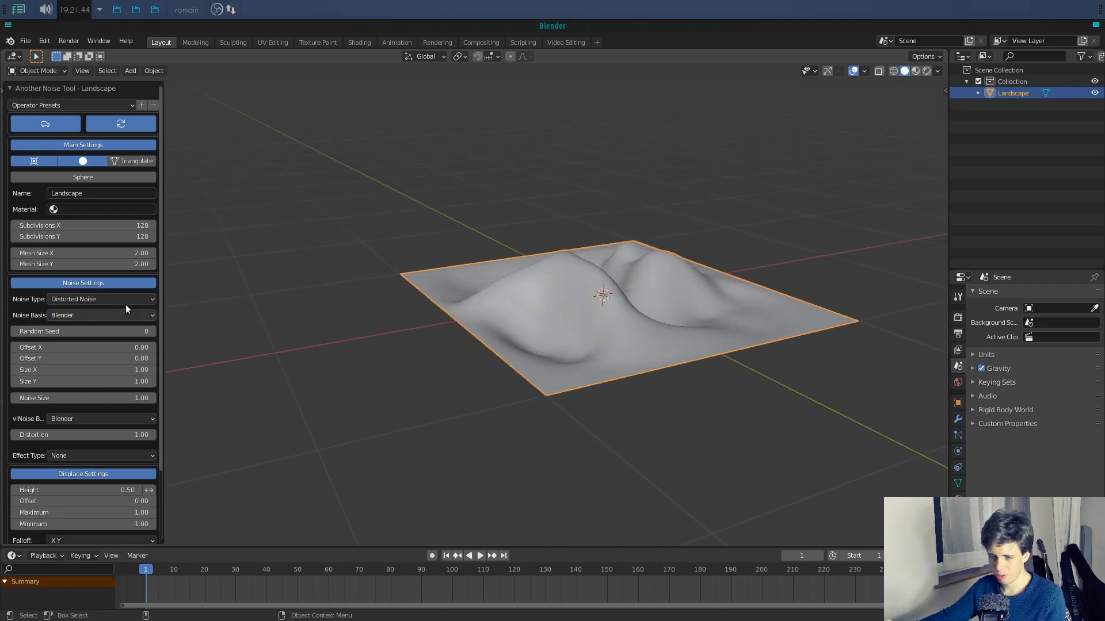
left_click(119, 298)
left_click(113, 451)
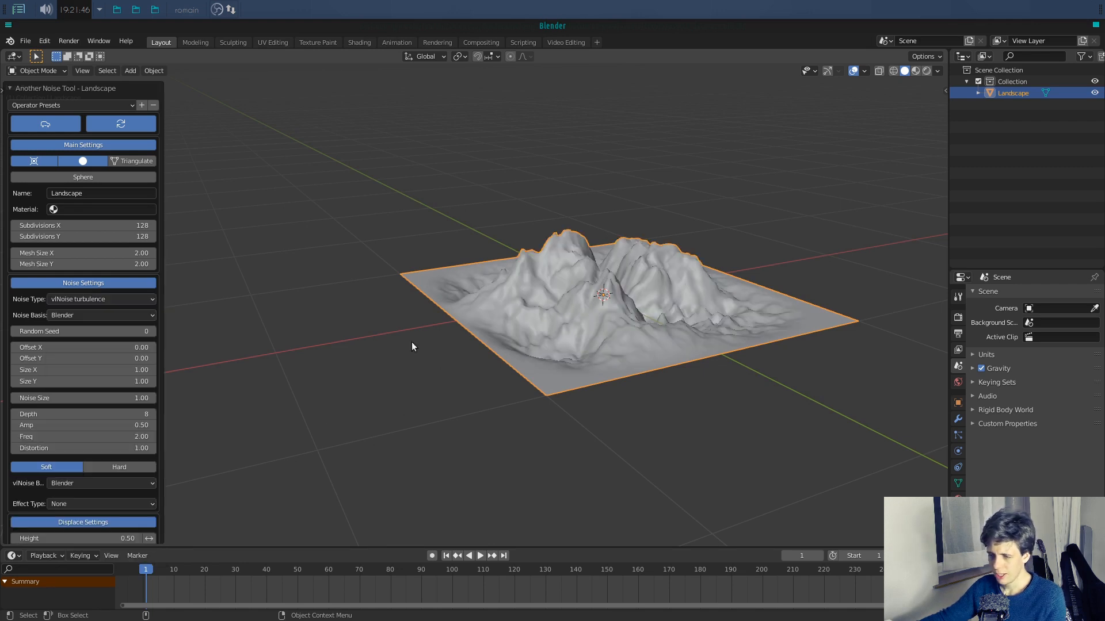
Step: Set the landscape's noise Offset X to 4.95 and its X and Y subdivisions to 48
left_click_drag(101, 348, 102, 350)
middle_click_drag(567, 290, 537, 320, "shift")
left_click_drag(133, 227, 136, 229)
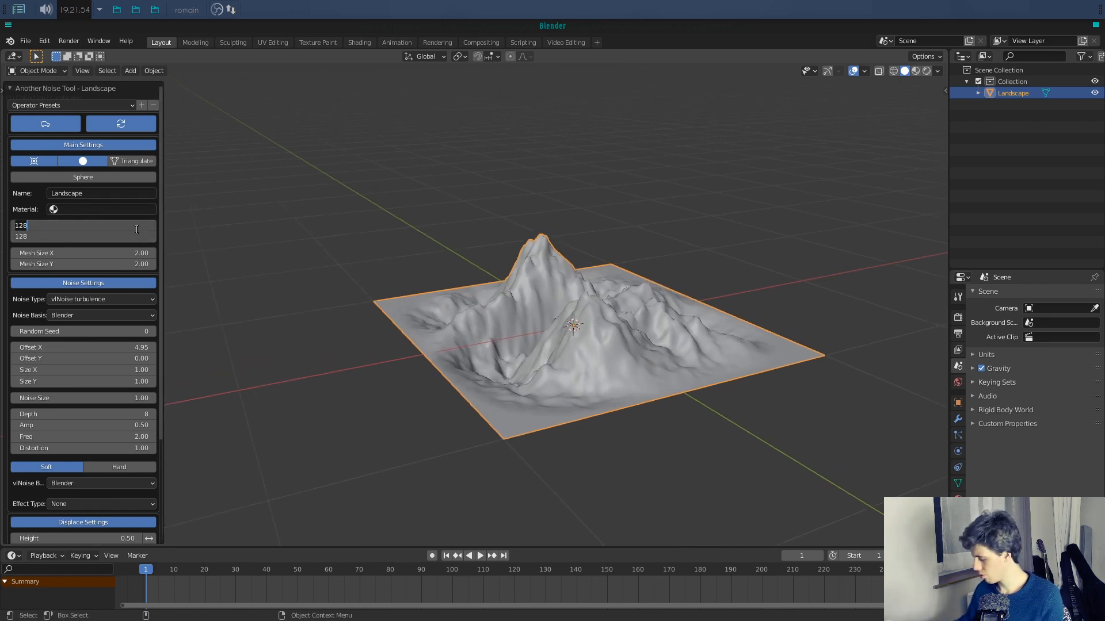
type("48")
key("Return")
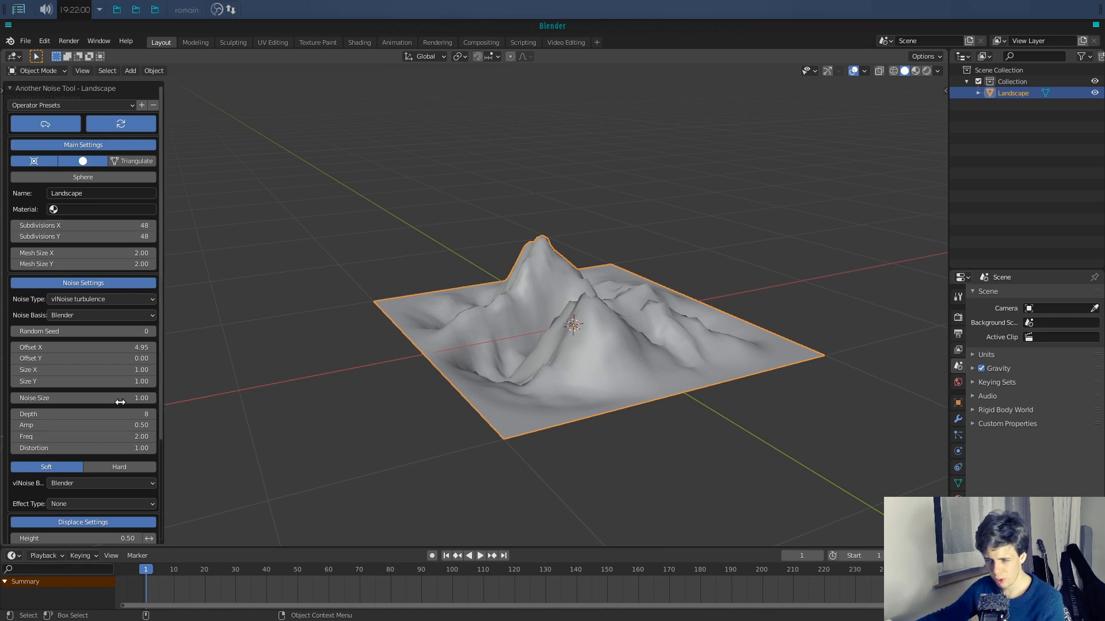
Step: Set the noise offsets to 8.76 and 1.95, sizes to 1.39 and 1.57, Noise Size 0.94, Depth 10, Freq 2.69 and Distortion 2.14
left_click_drag(69, 348, 143, 358)
left_click_drag(52, 370, 47, 448)
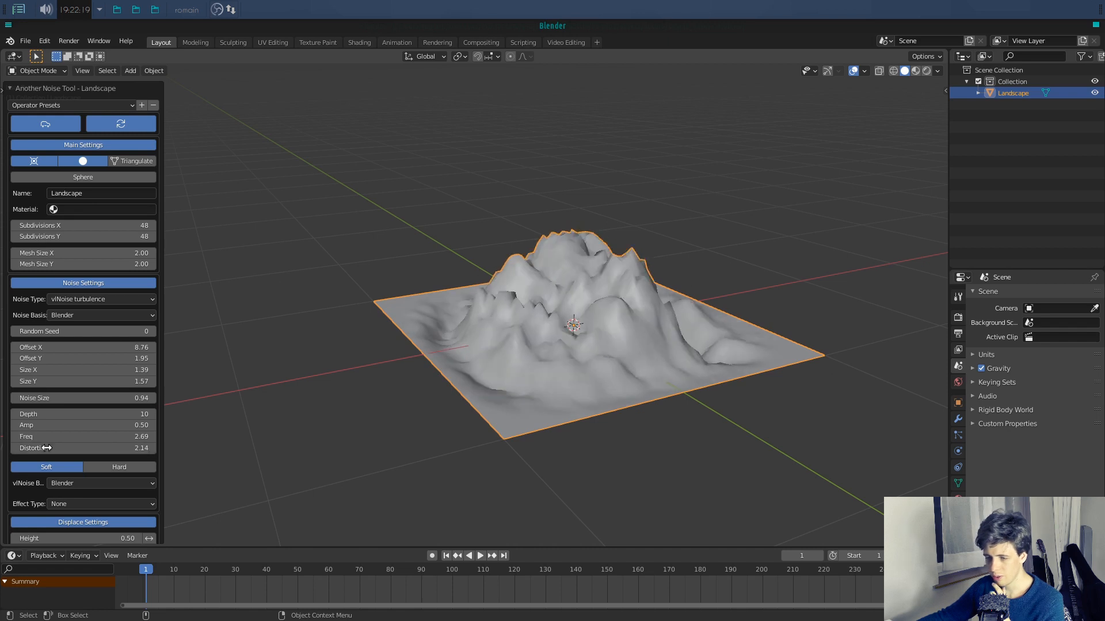
Step: Change the landscape's noise type to Noise Rocks and set Offset X to 11.61
left_click(84, 300)
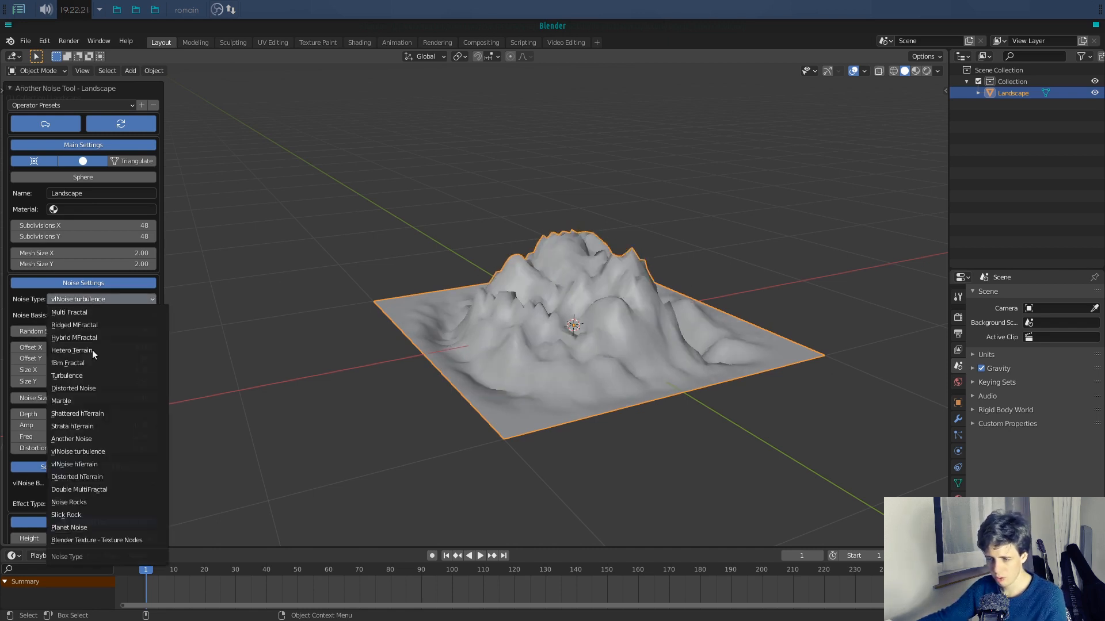
left_click(94, 504)
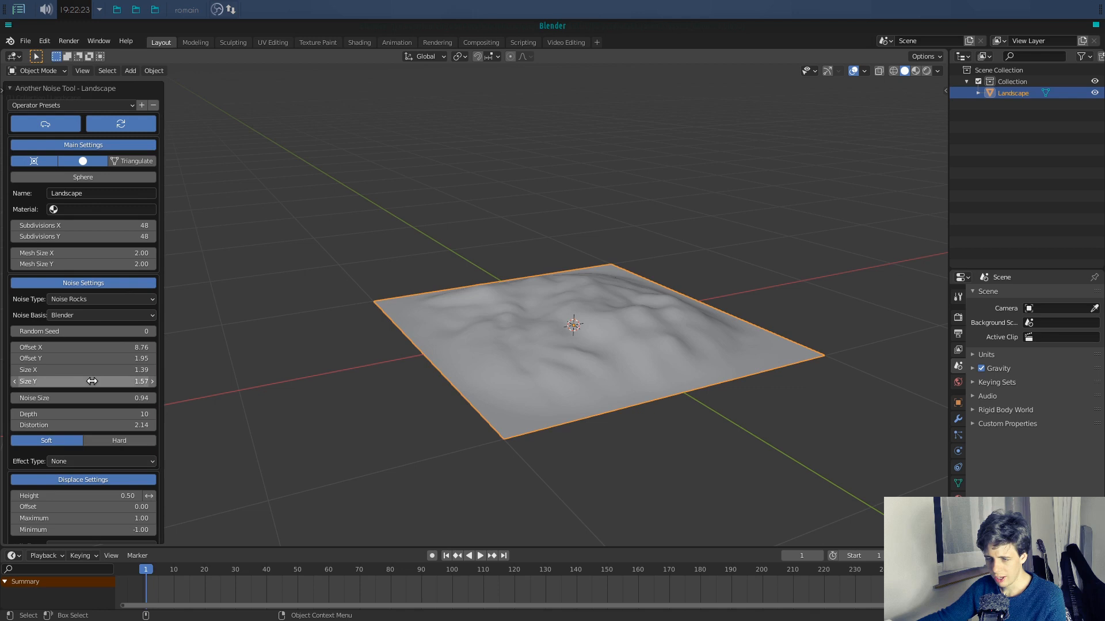
left_click_drag(90, 348, 136, 348)
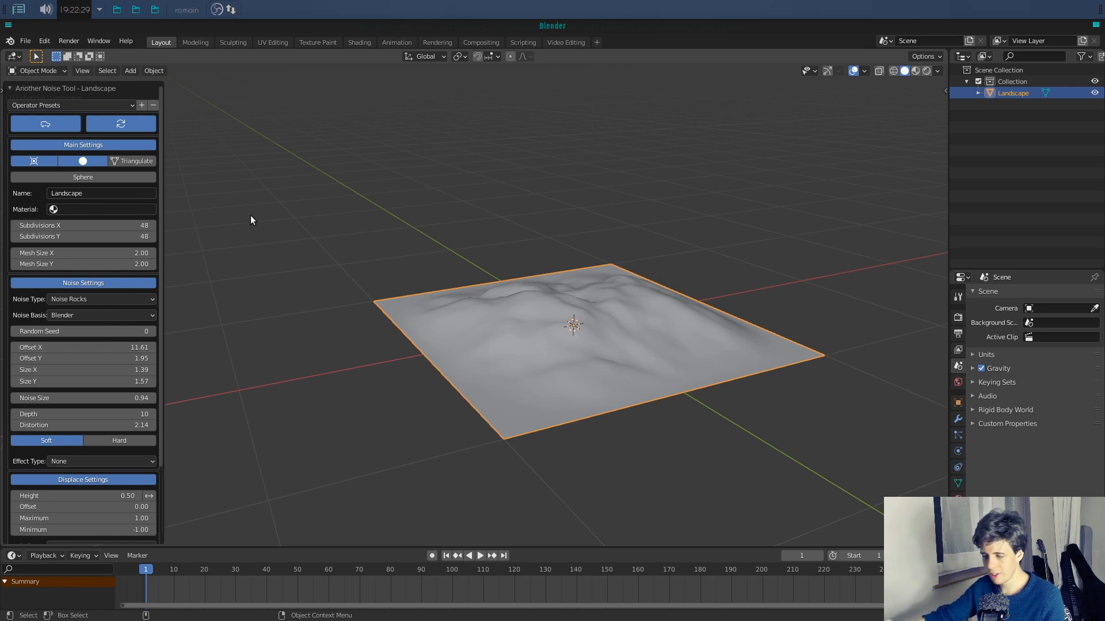
Step: Inspect the landscape's mesh in Edit Mode and return to Object Mode
left_click(459, 279)
left_click(566, 375)
key("Tab")
middle_click_drag(629, 365, 592, 310)
scroll(591, 310, "up", 1)
key("Tab")
middle_click_drag(666, 360, 629, 359)
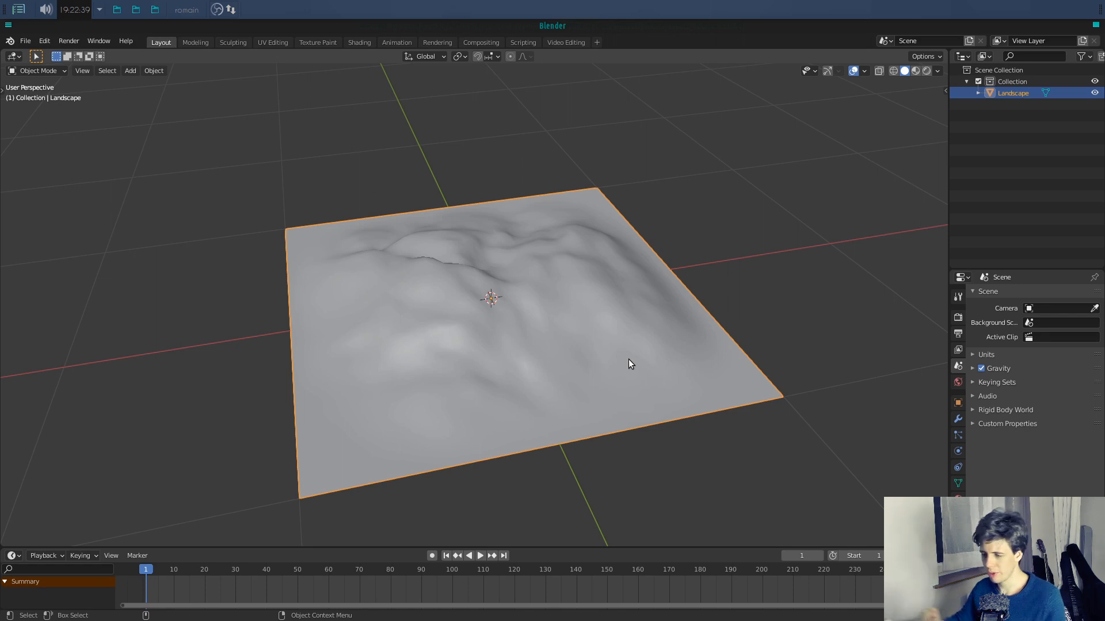
Step: Delete the landscape and close this Blender session without saving
key("Delete")
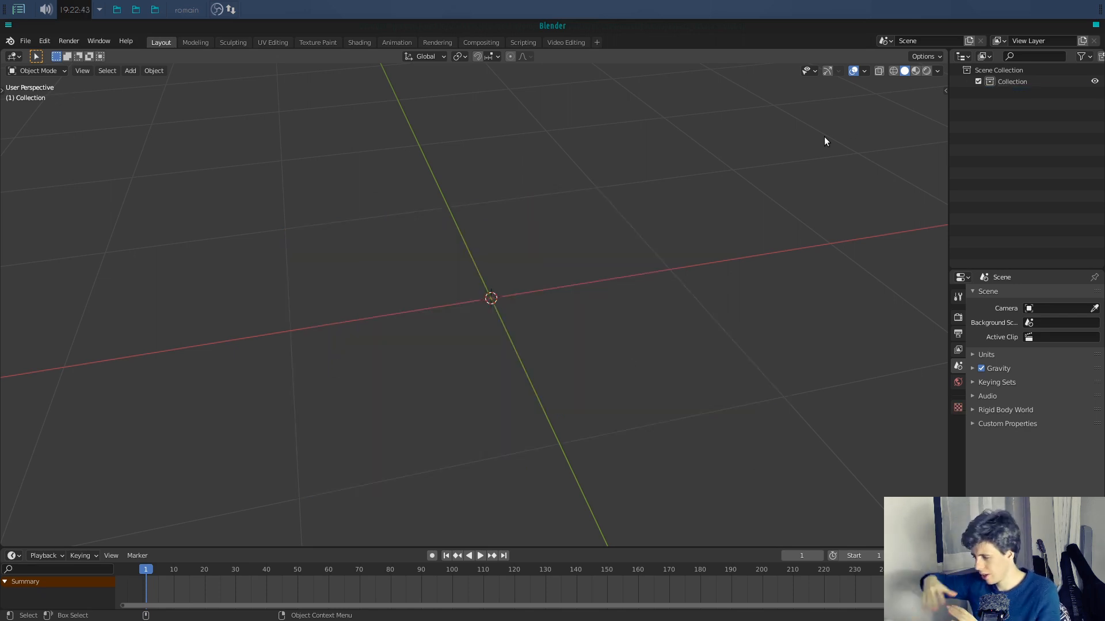
left_click(1096, 25)
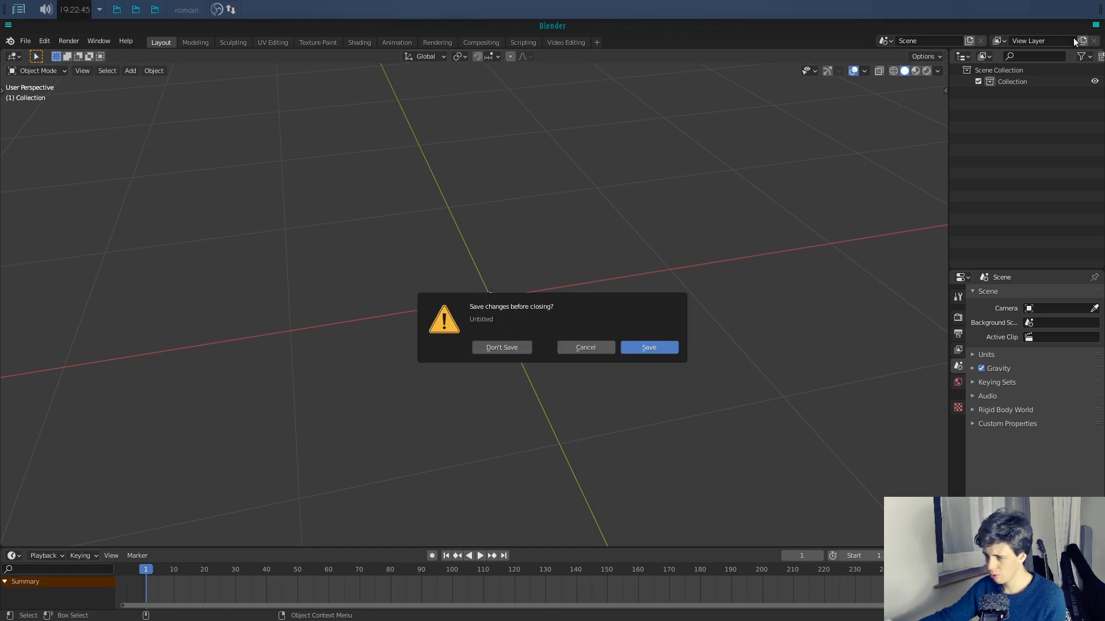
left_click(523, 349)
Step: Examine the town's buildings, selecting part of the church tower, the brick saloon and the foreground house in turn
middle_click_drag(511, 354, 464, 351)
scroll(556, 389, "up", 4)
right_click_drag(464, 351, 412, 336, "alt")
left_click_drag(412, 336, 423, 299, "alt")
right_click_drag(423, 300, 464, 333, "alt")
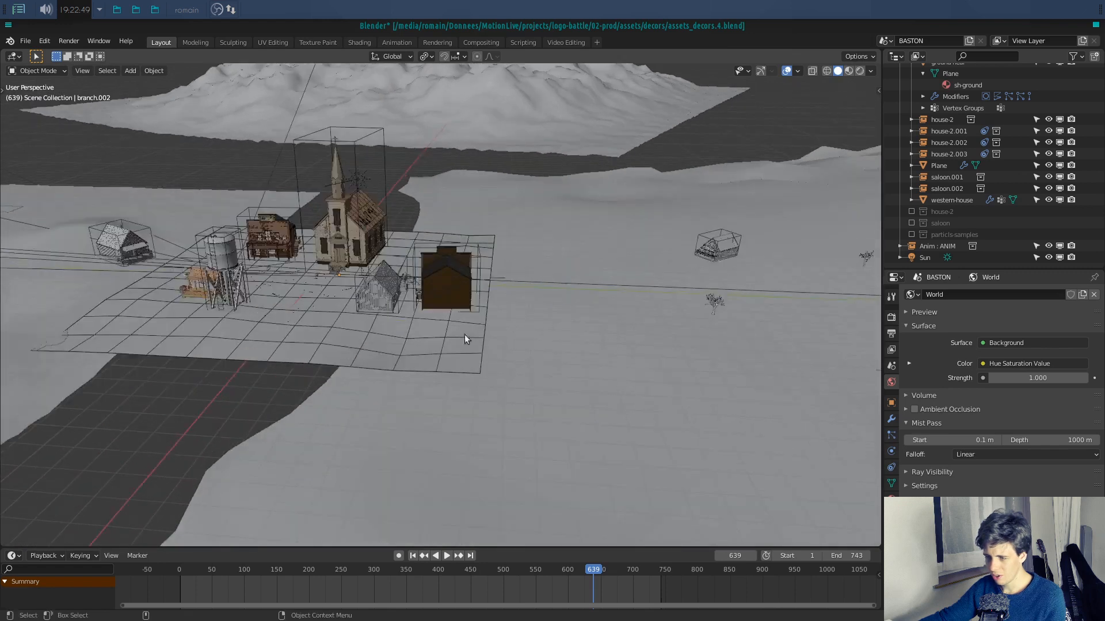
left_click_drag(465, 334, 408, 331, "alt")
middle_click_drag(409, 331, 432, 320, "alt")
left_click(396, 228)
middle_click_drag(395, 228, 365, 225)
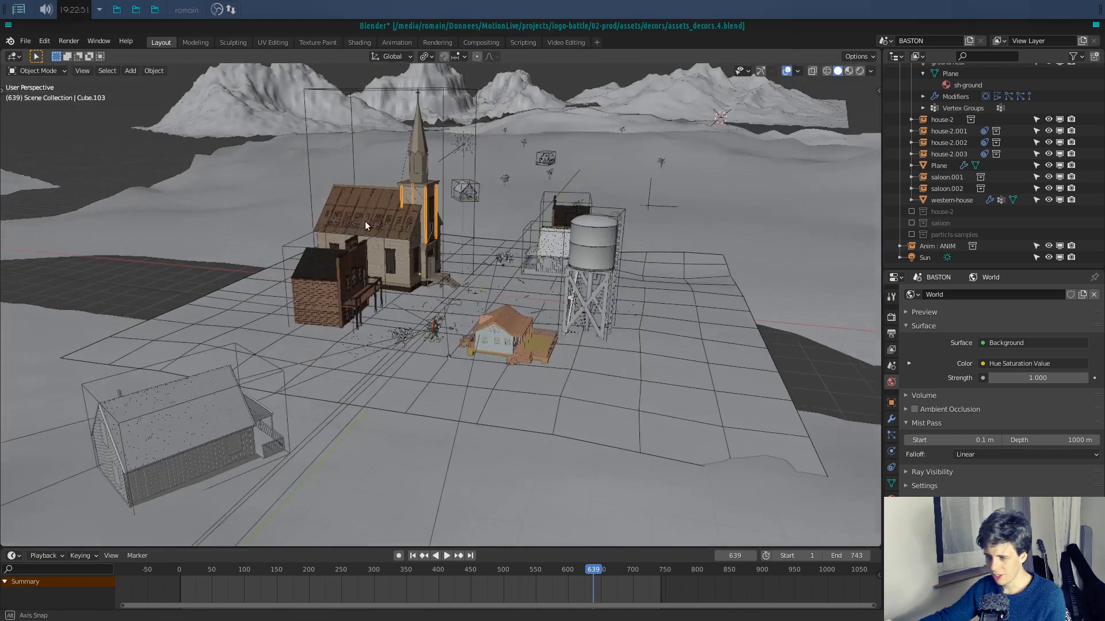
left_click(332, 289)
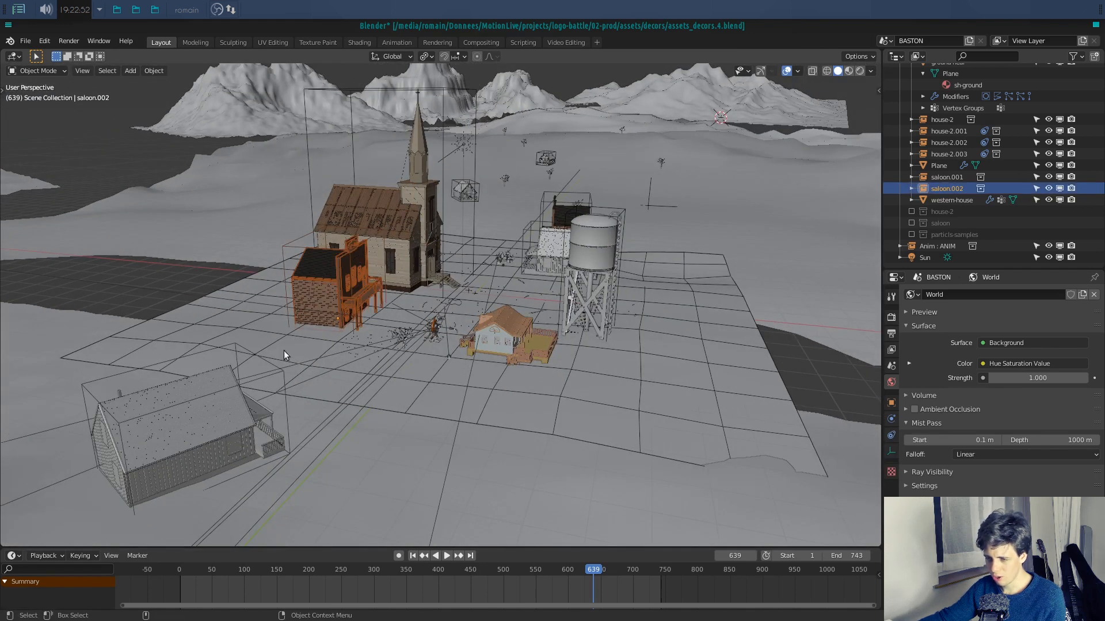
left_click(237, 398)
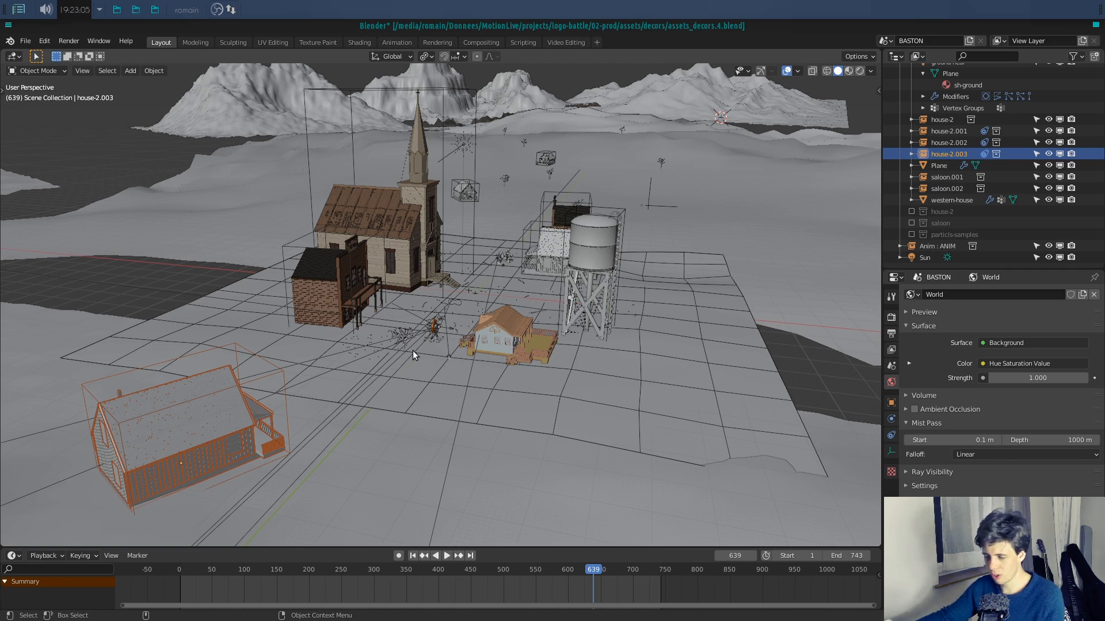
Step: Add a collection instance of the saloon and clear its location
middle_click_drag(412, 353, 395, 253)
key("shift+a")
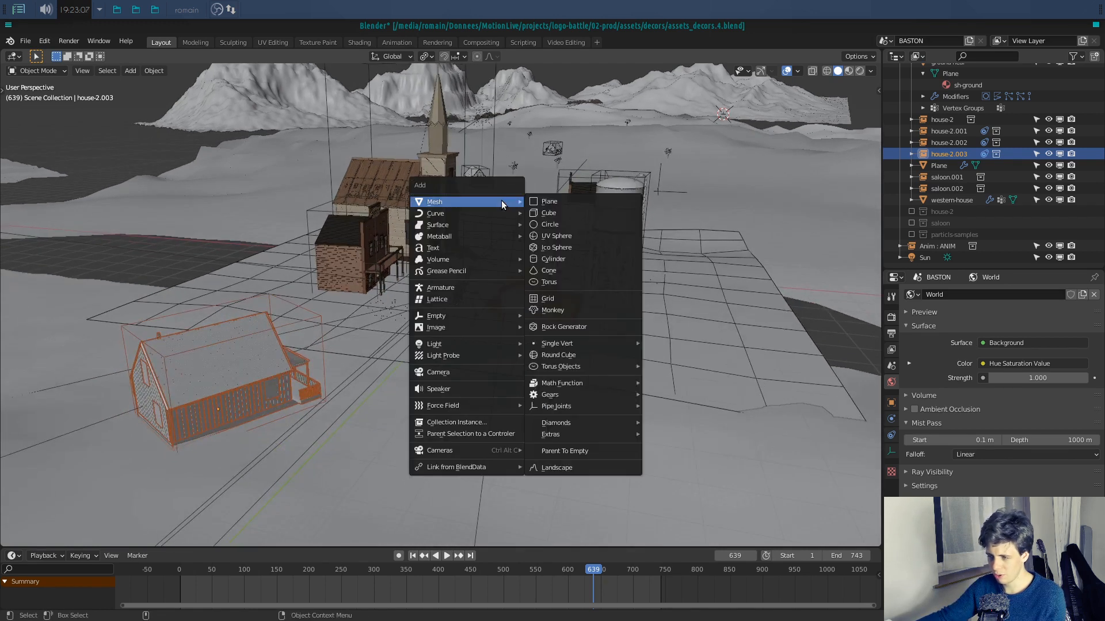
left_click(461, 424)
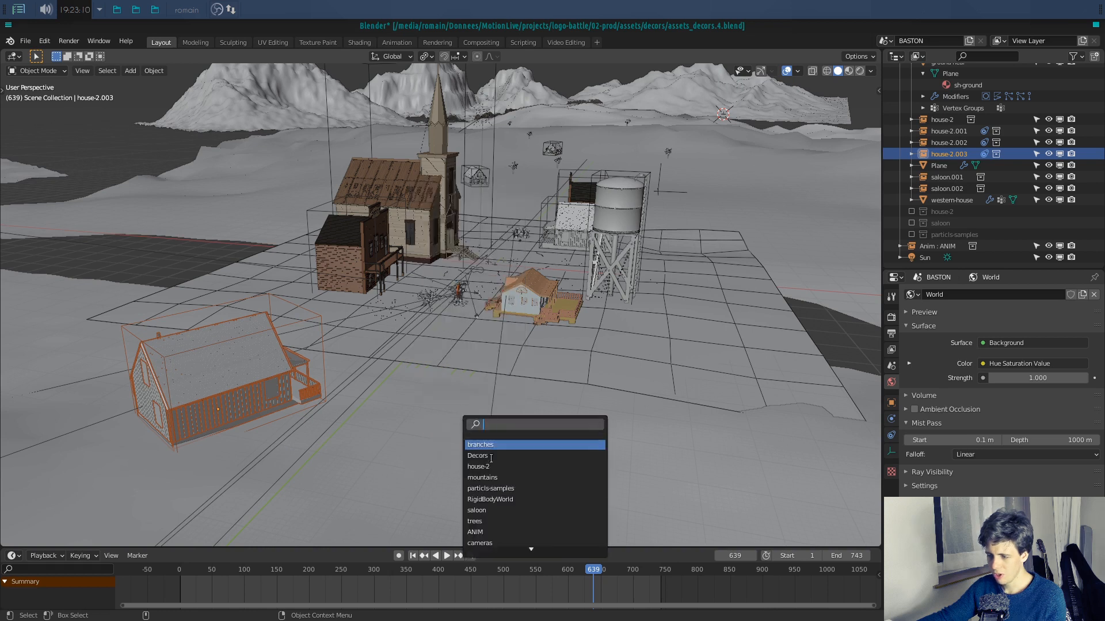
left_click(496, 511)
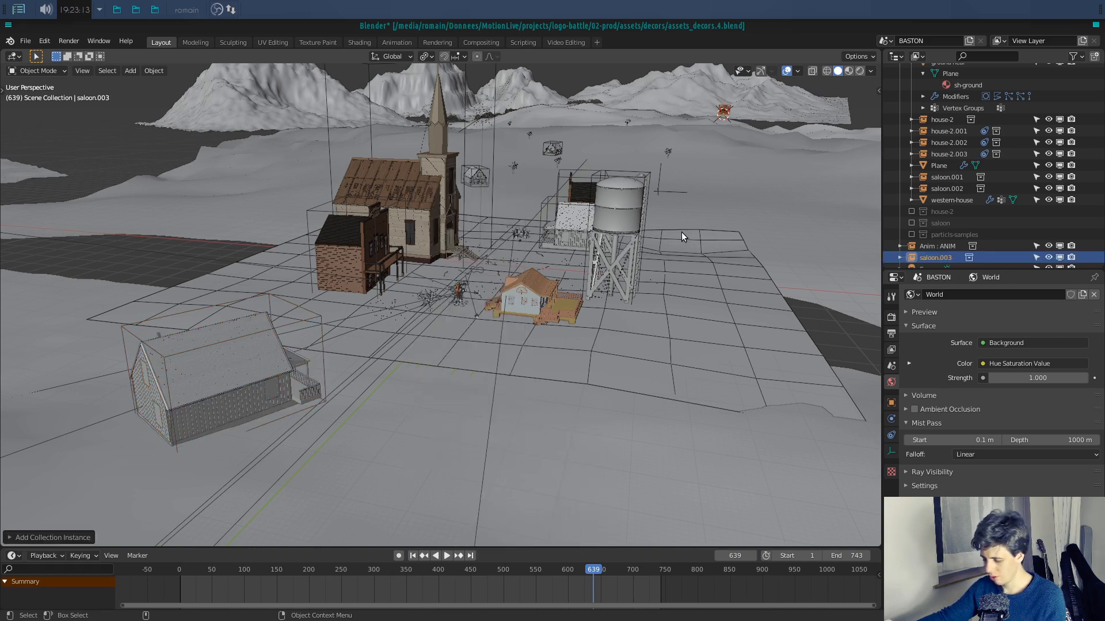
key("alt+g")
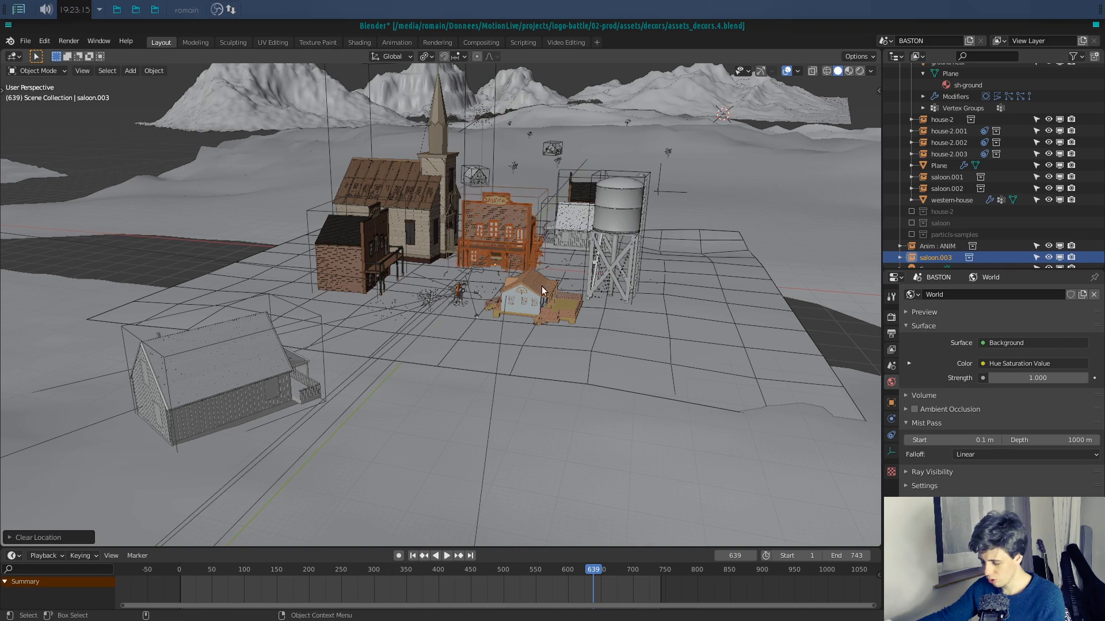
Step: Move the new saloon instance past the water tower to the edge of the town ground, and delete it
key("g")
left_click(810, 283)
middle_click_drag(811, 283, 794, 291)
key("x")
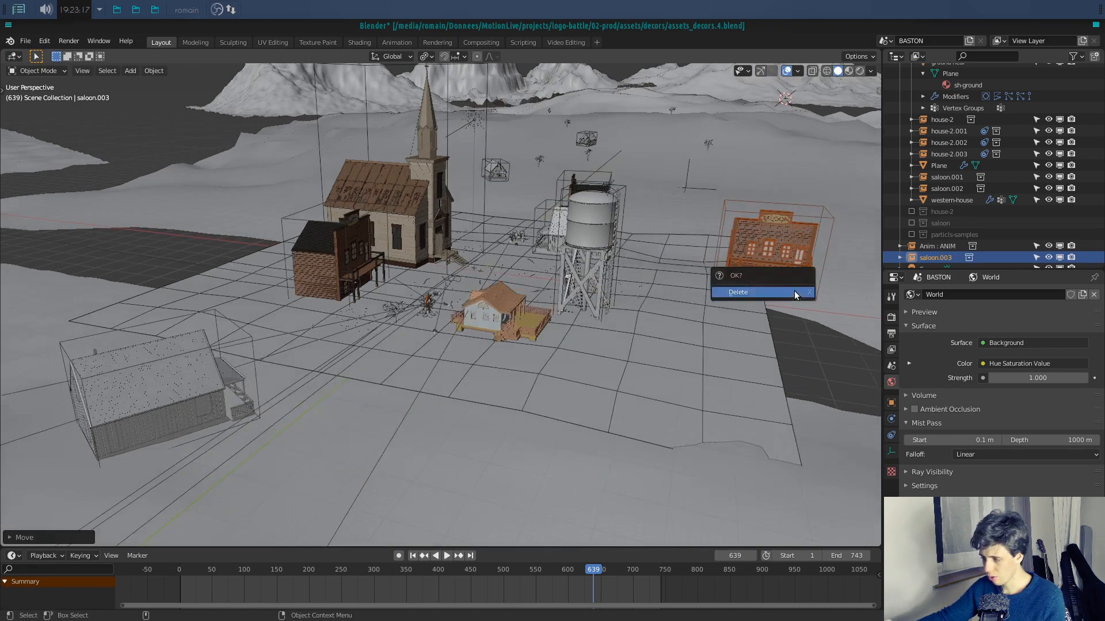
left_click(794, 291)
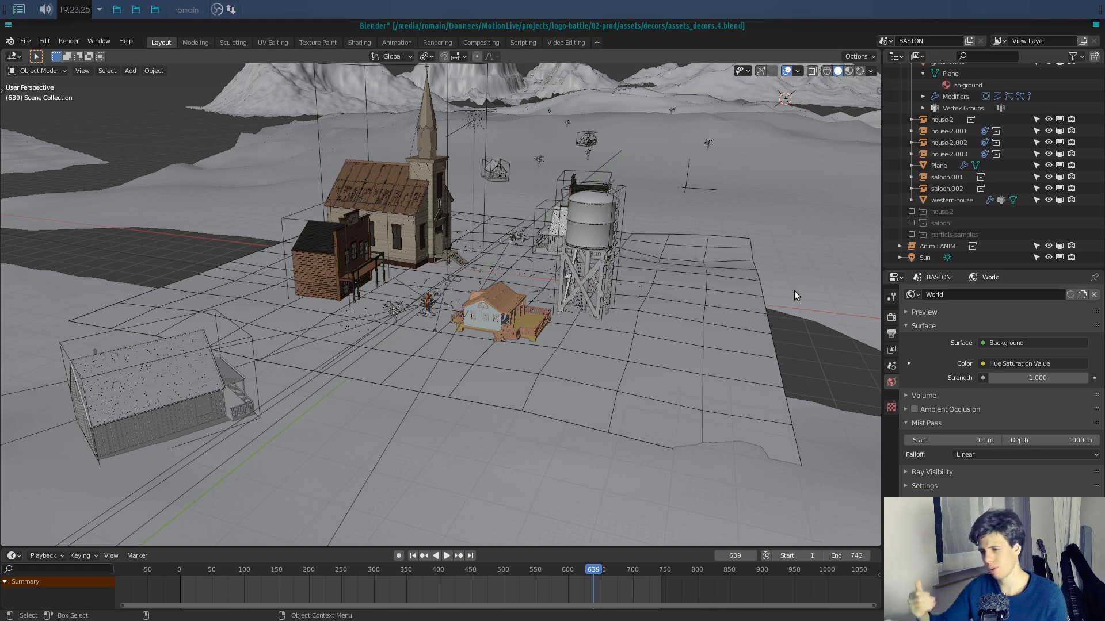
Step: Switch to Google Chrome and open the Blend Swap website at blendswap.com
middle_click_drag(794, 291, 491, 330)
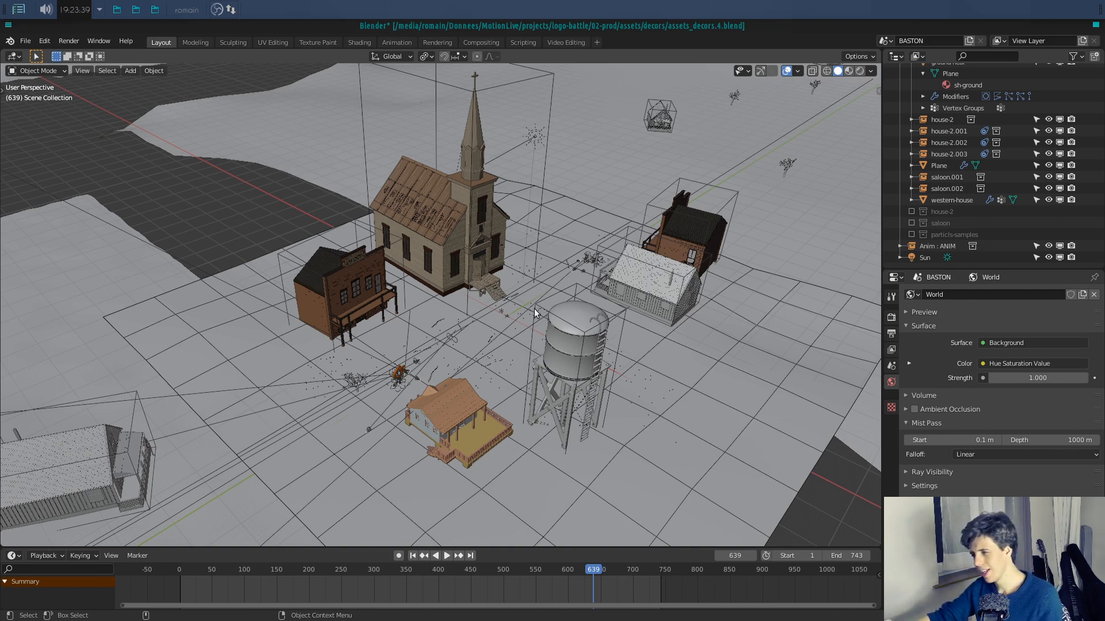
middle_click_drag(589, 289, 452, 306, "shift")
key("alt+F3")
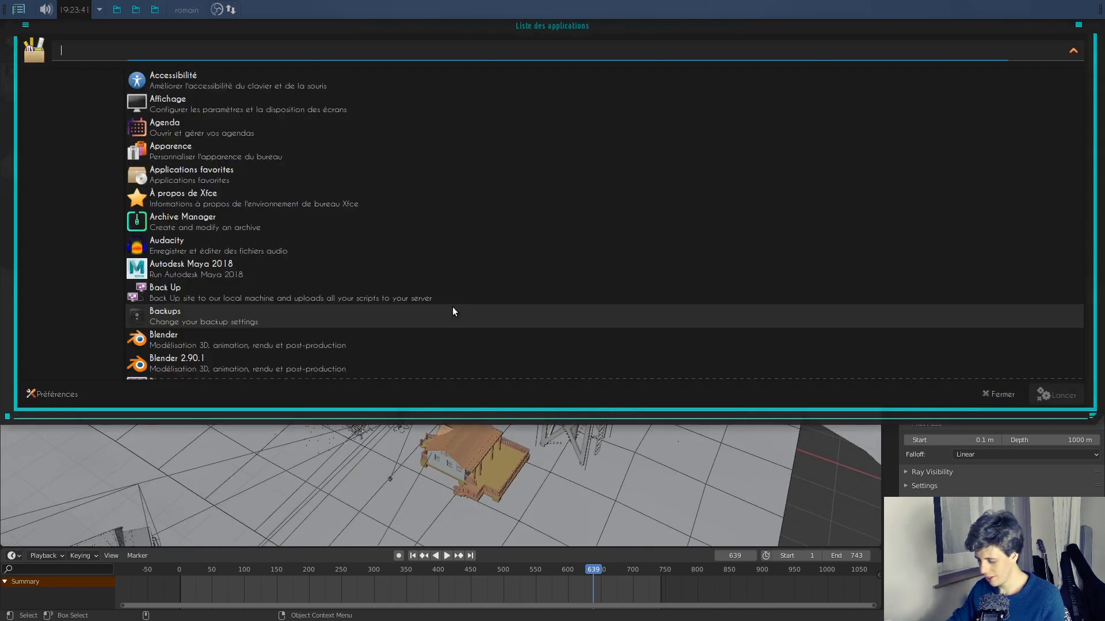
type("goo")
key("Down")
key("Down")
key("Return")
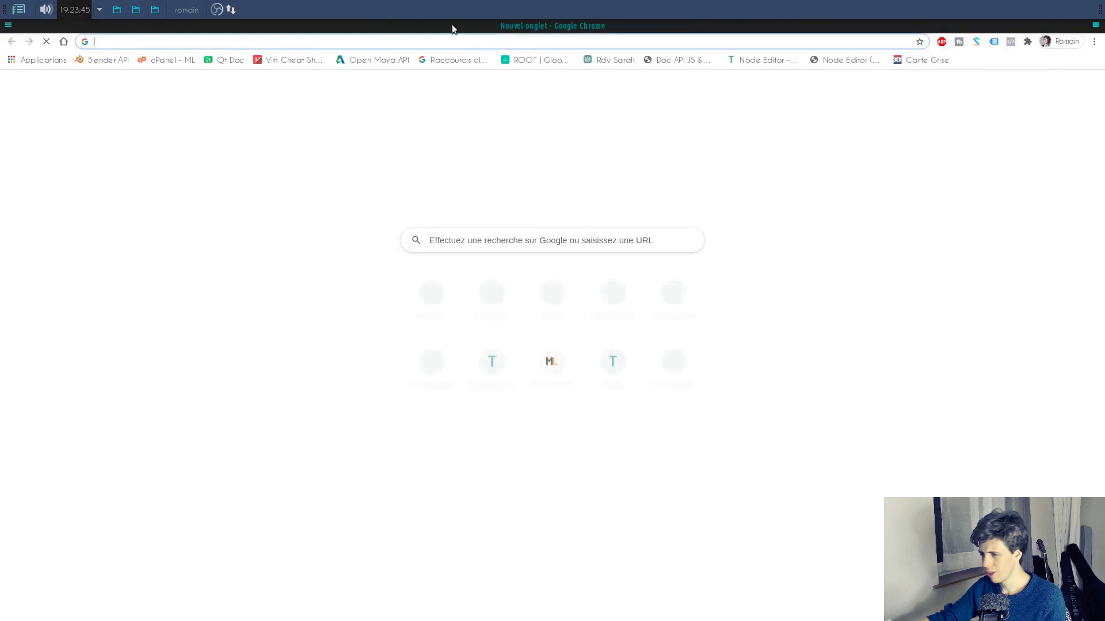
type("blendswa")
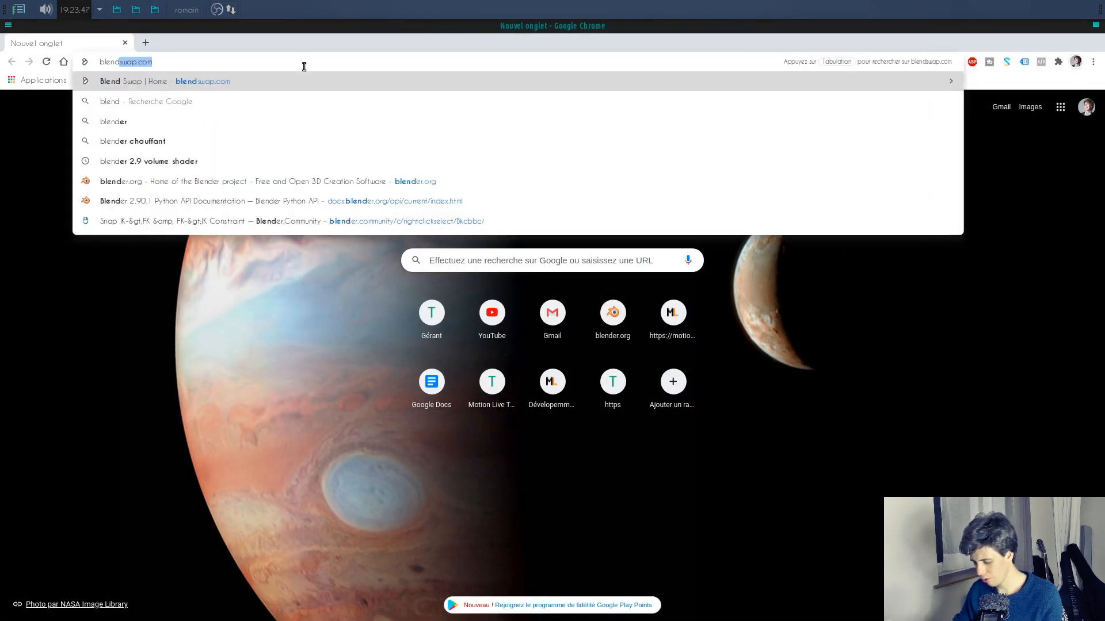
type("p")
key("Return")
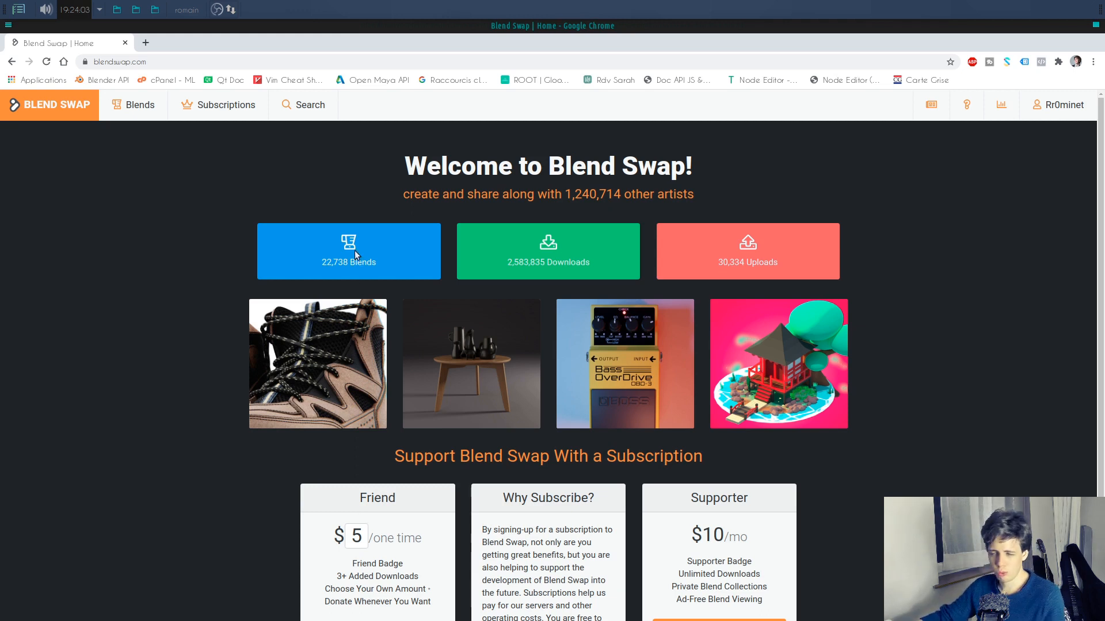
Step: Search Blend Swap for "western" and look through the listed models
left_click(300, 106)
left_click(385, 136)
type("we")
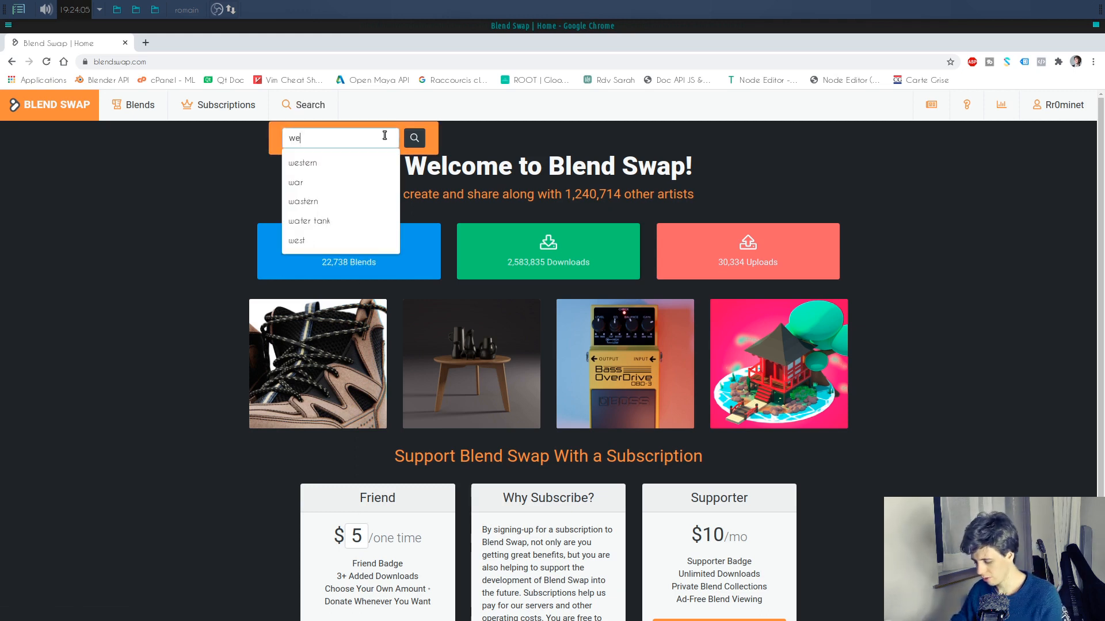
type("stern")
key("Return")
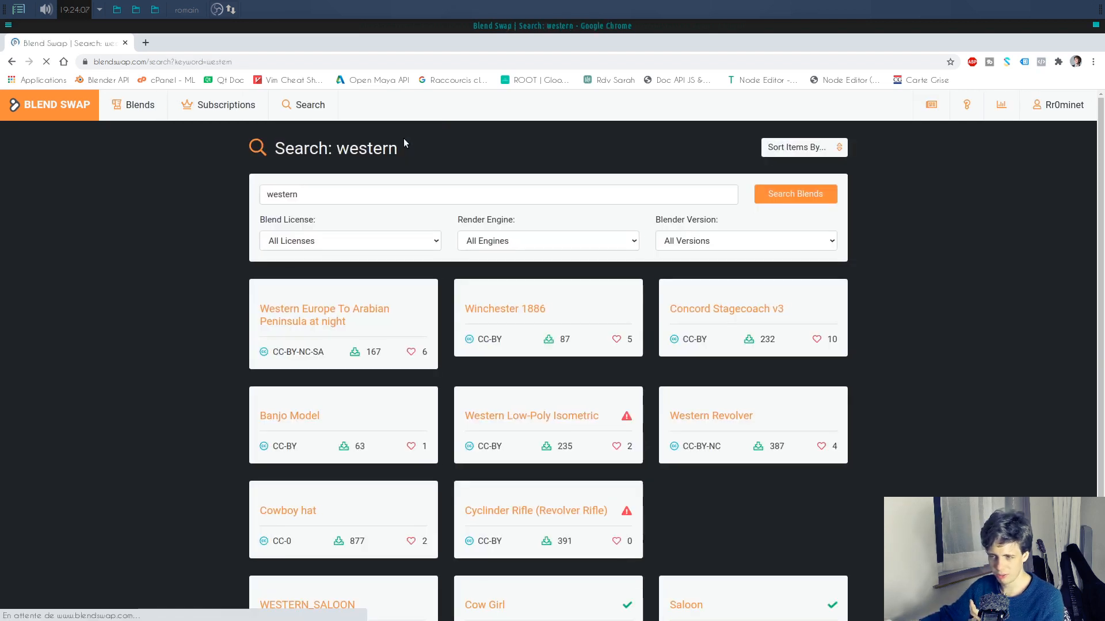
scroll(227, 293, "down", 10)
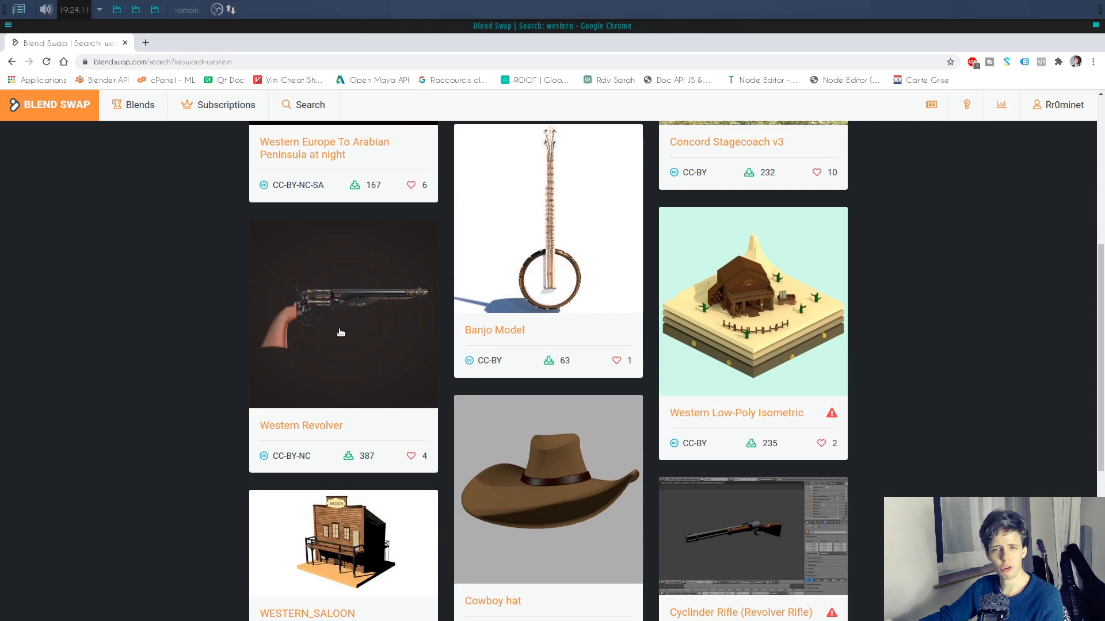
scroll(241, 250, "down", 10)
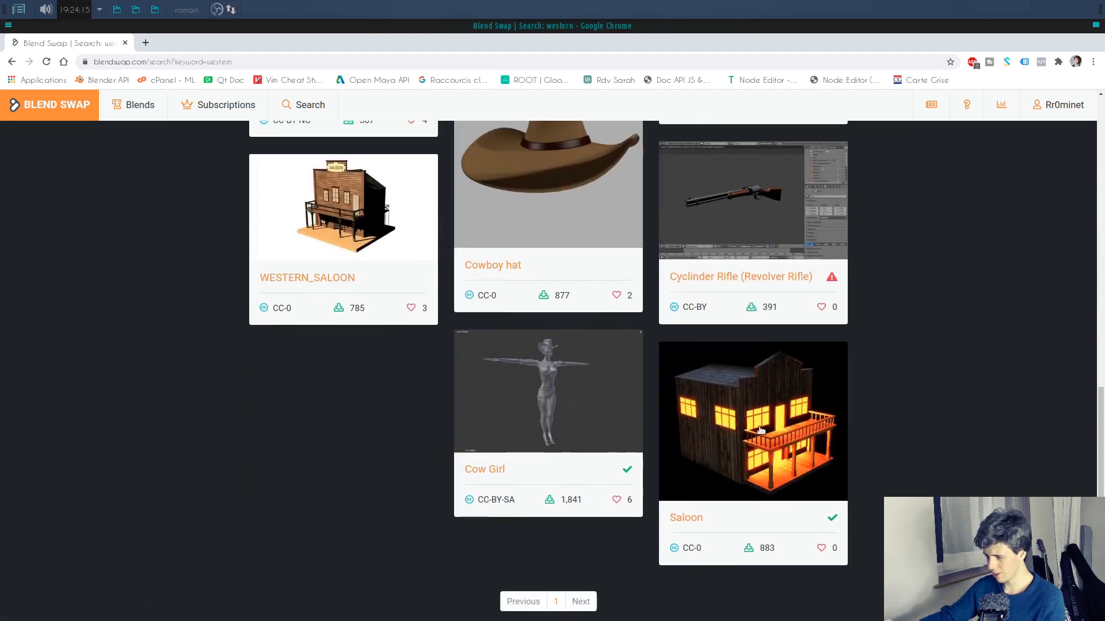
scroll(781, 527, "up", 10)
scroll(781, 527, "up", 10)
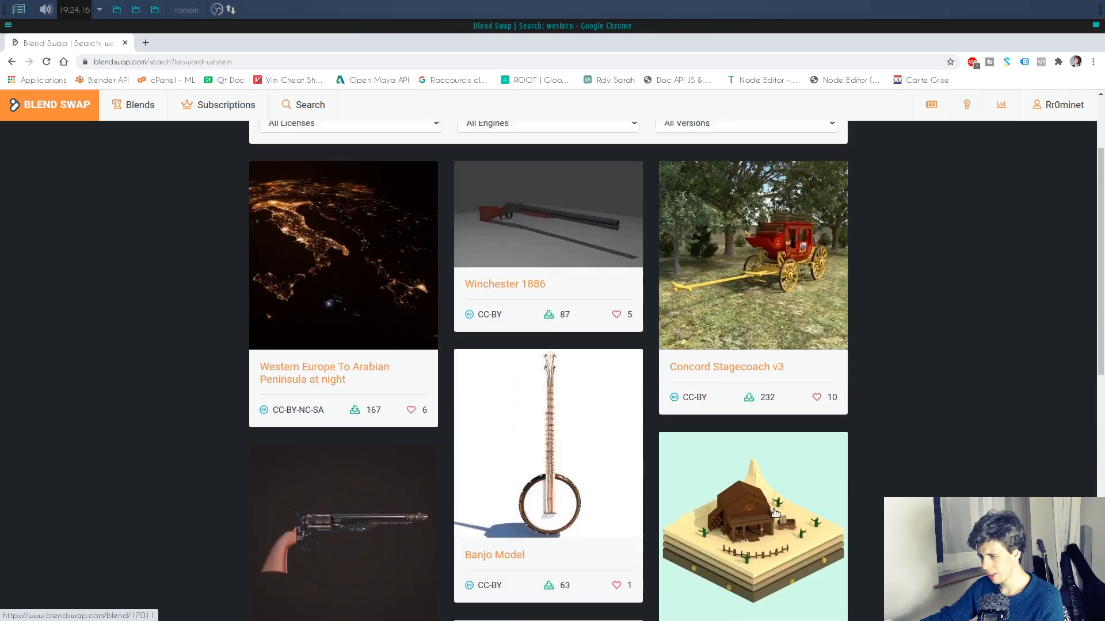
scroll(754, 489, "down", 5)
scroll(754, 489, "up", 5)
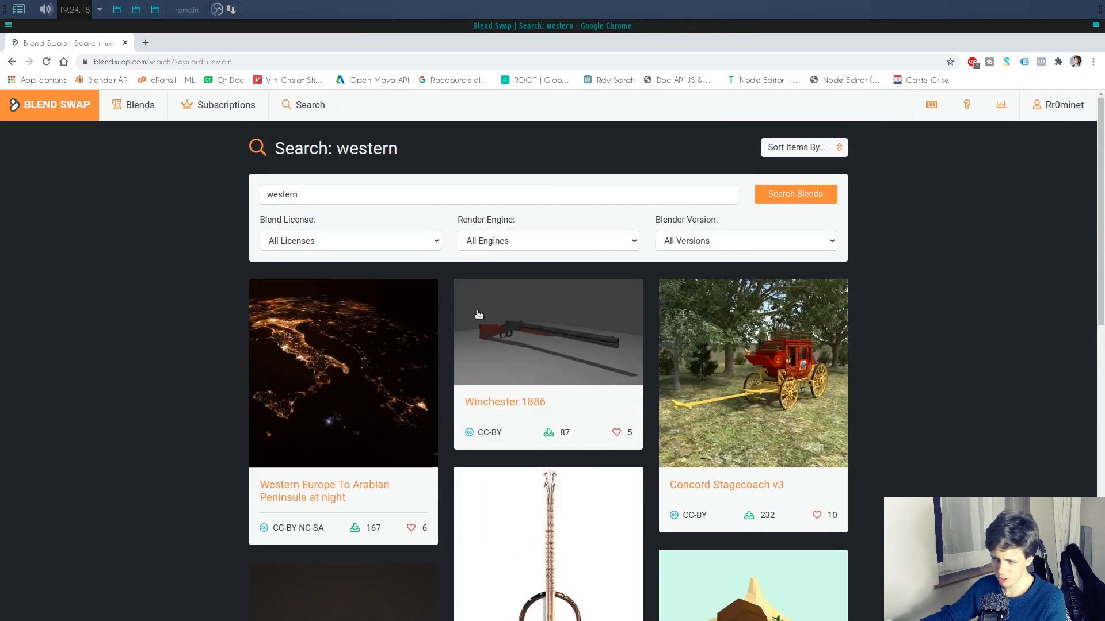
Step: Search Blend Swap for "house" and look through the first page of models
left_click_drag(309, 195, 252, 208)
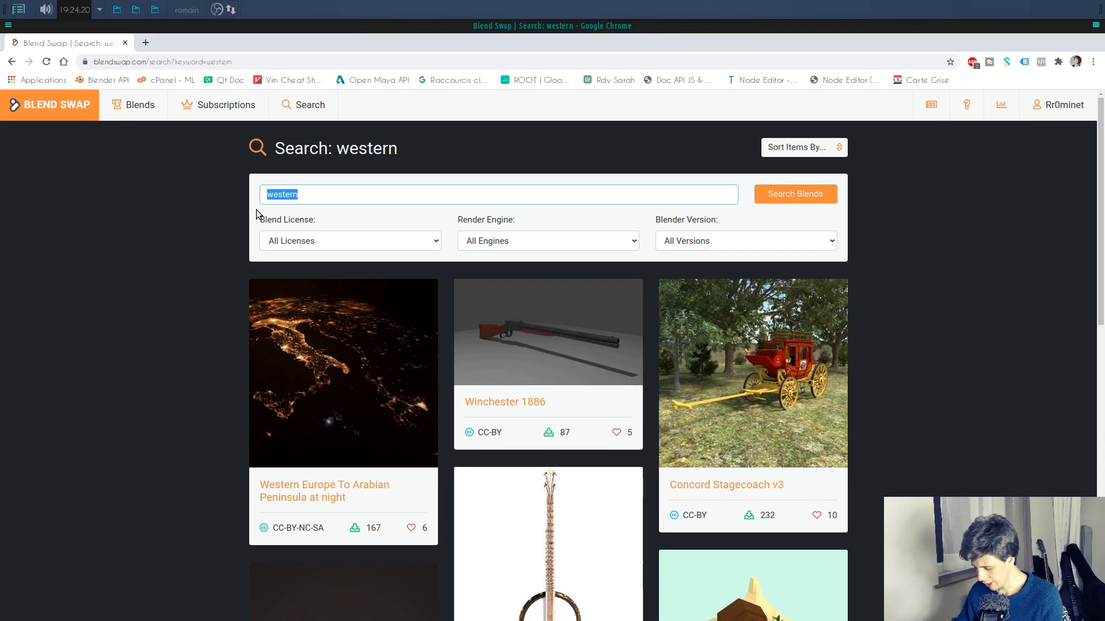
type("house")
key("Return")
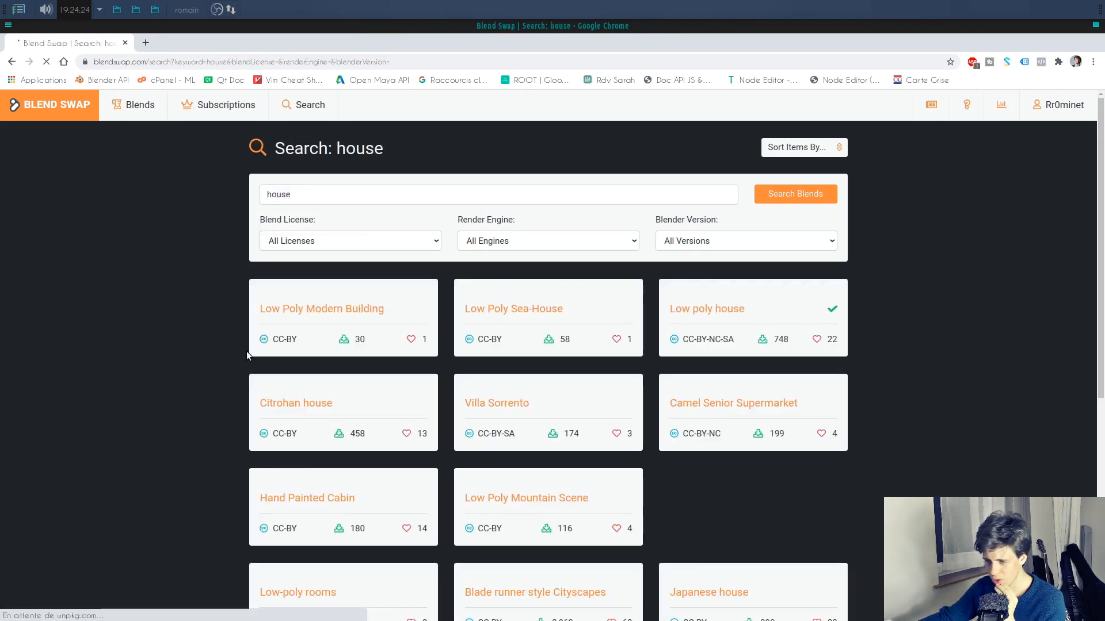
scroll(209, 368, "down", 5)
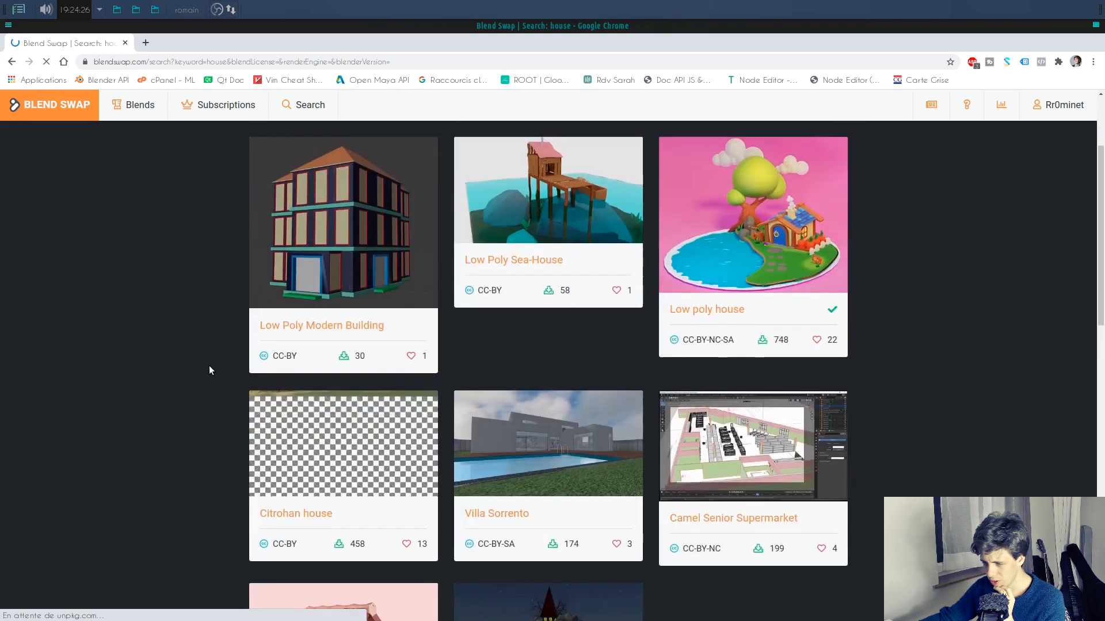
scroll(216, 368, "down", 7)
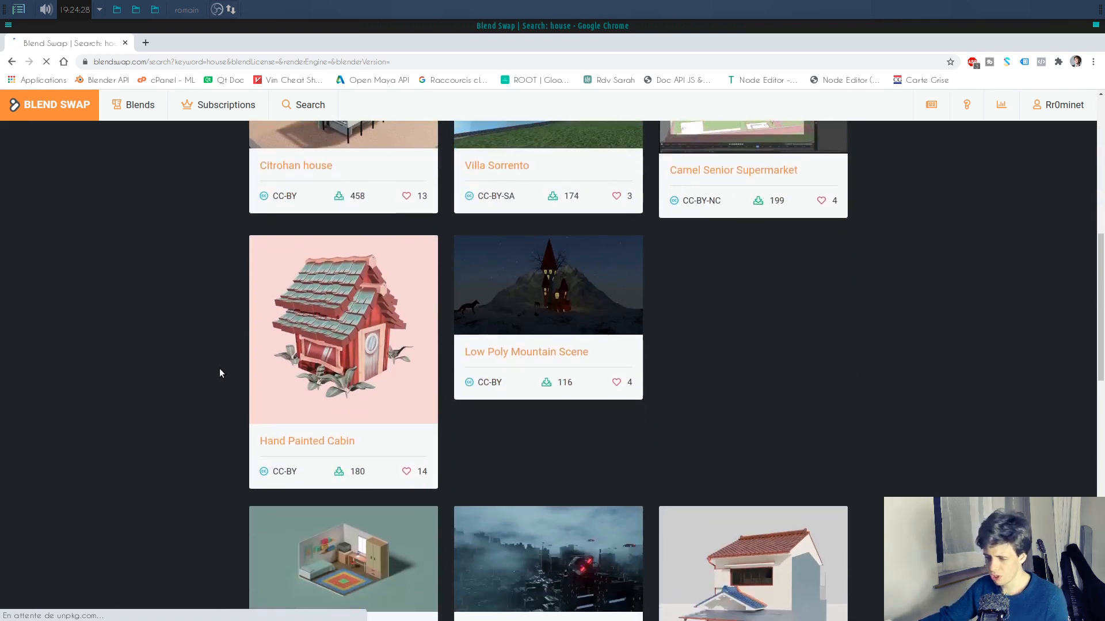
scroll(223, 359, "down", 3)
scroll(228, 358, "down", 15)
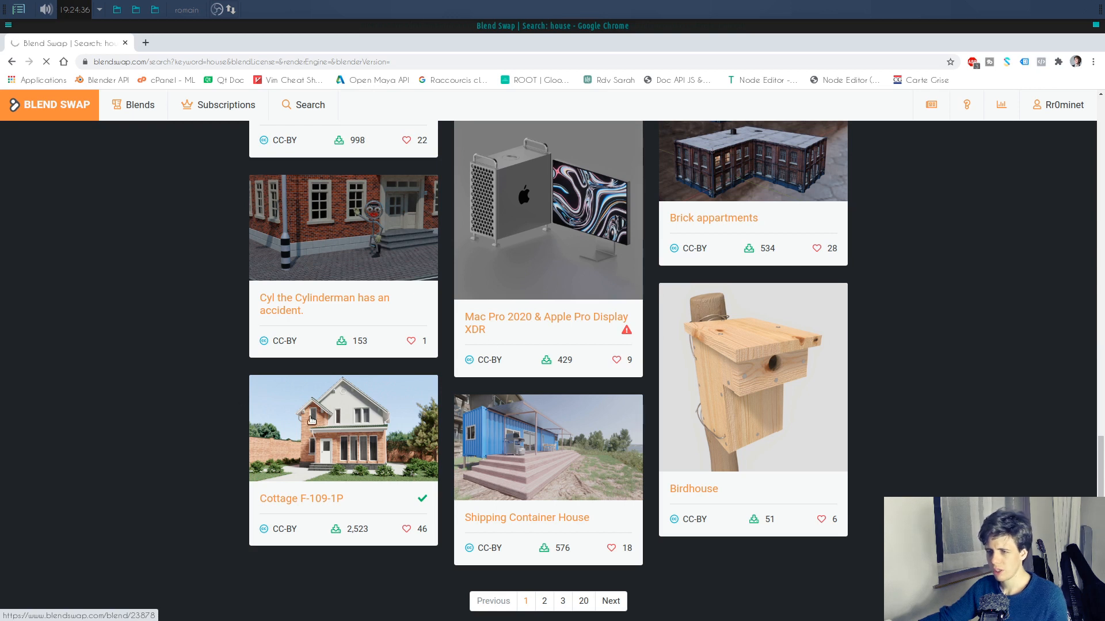
Step: Open the Cottage F-109-1P model page, examine its details, description and comments, and close the page to return to Blender
left_click(311, 420)
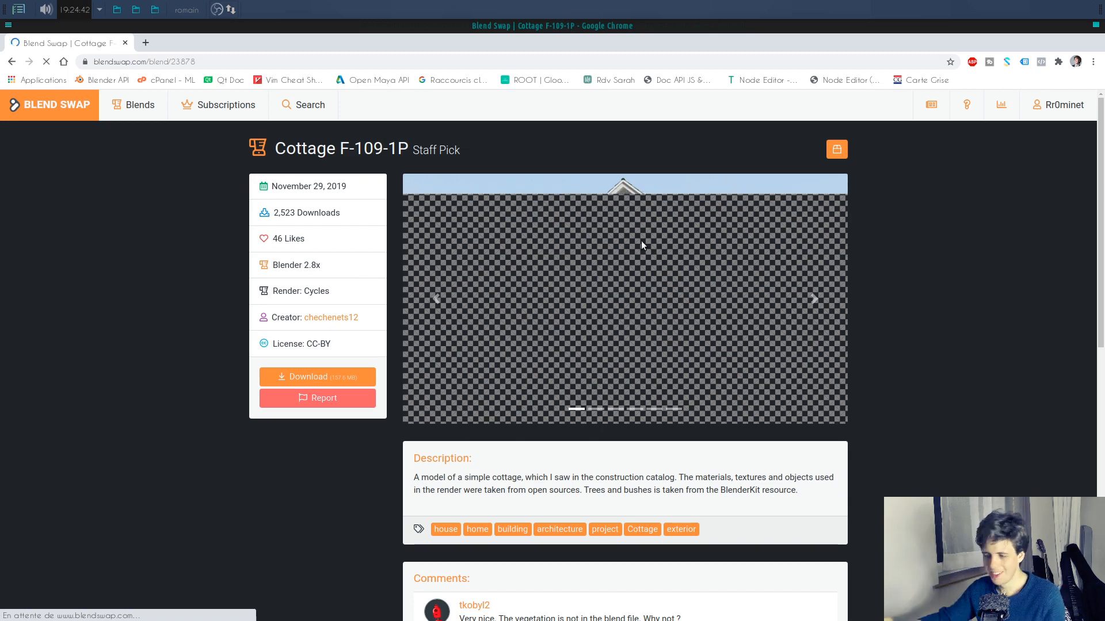
scroll(547, 292, "down", 5)
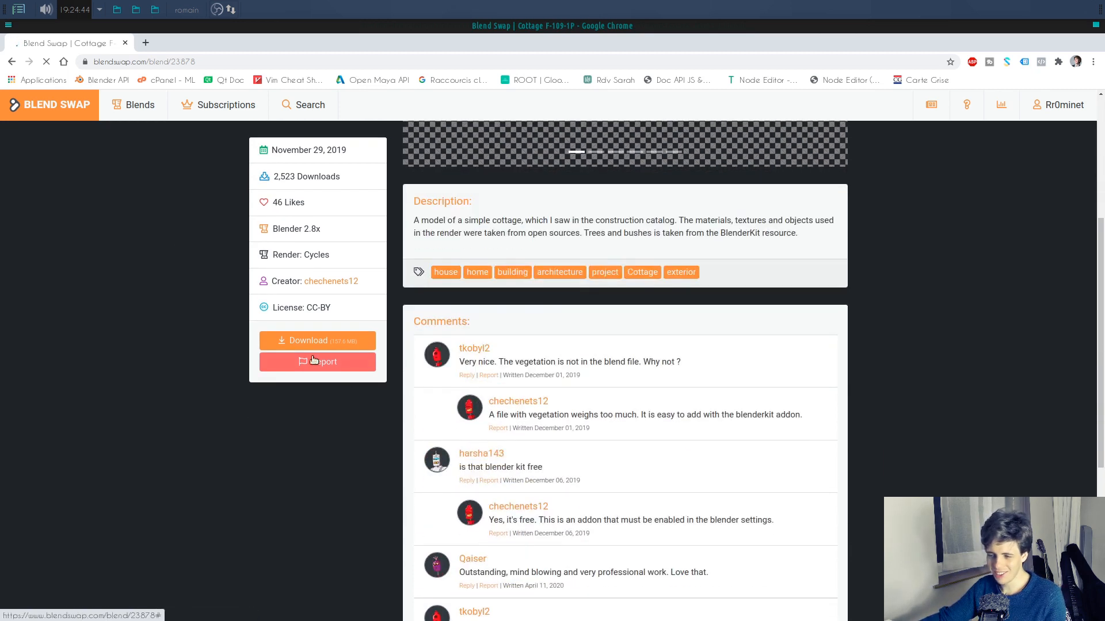
scroll(321, 433, "up", 5)
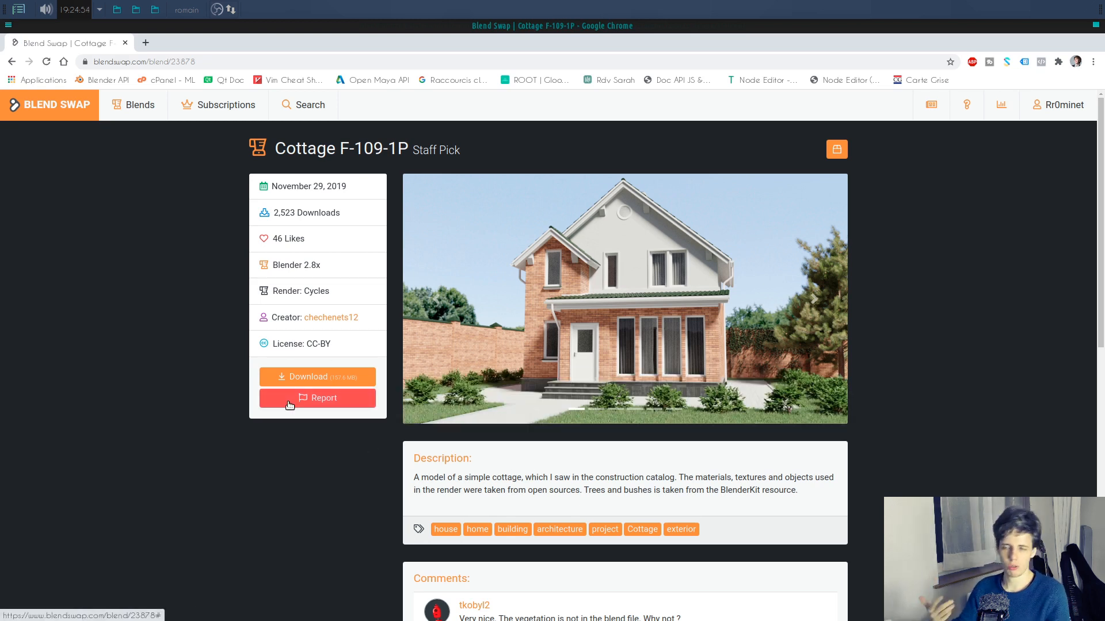
scroll(289, 405, "down", 3)
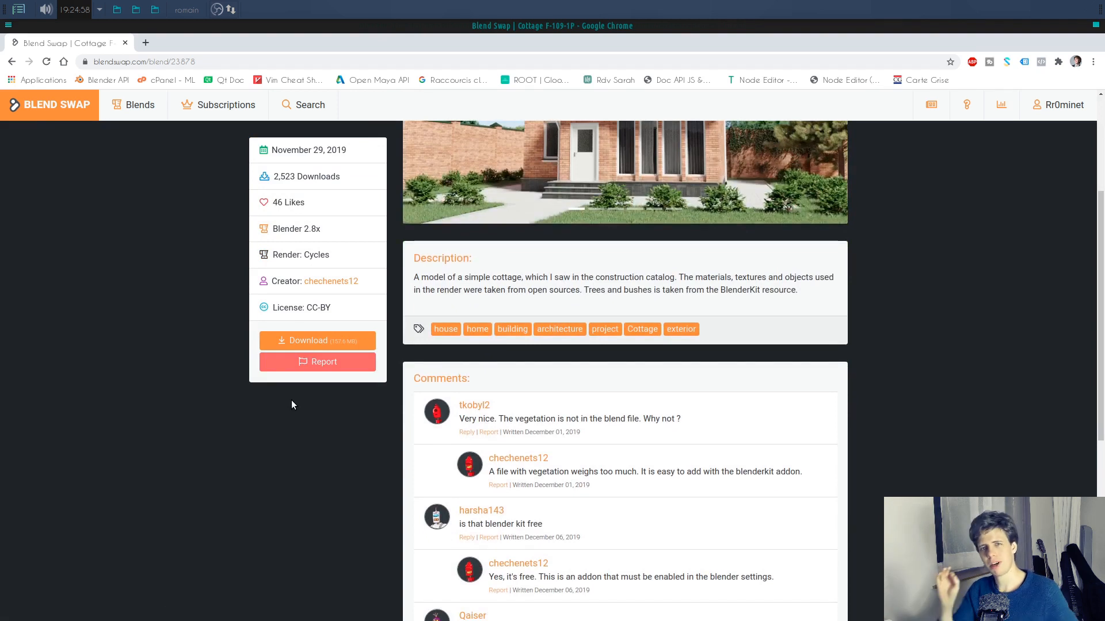
scroll(293, 475, "down", 6)
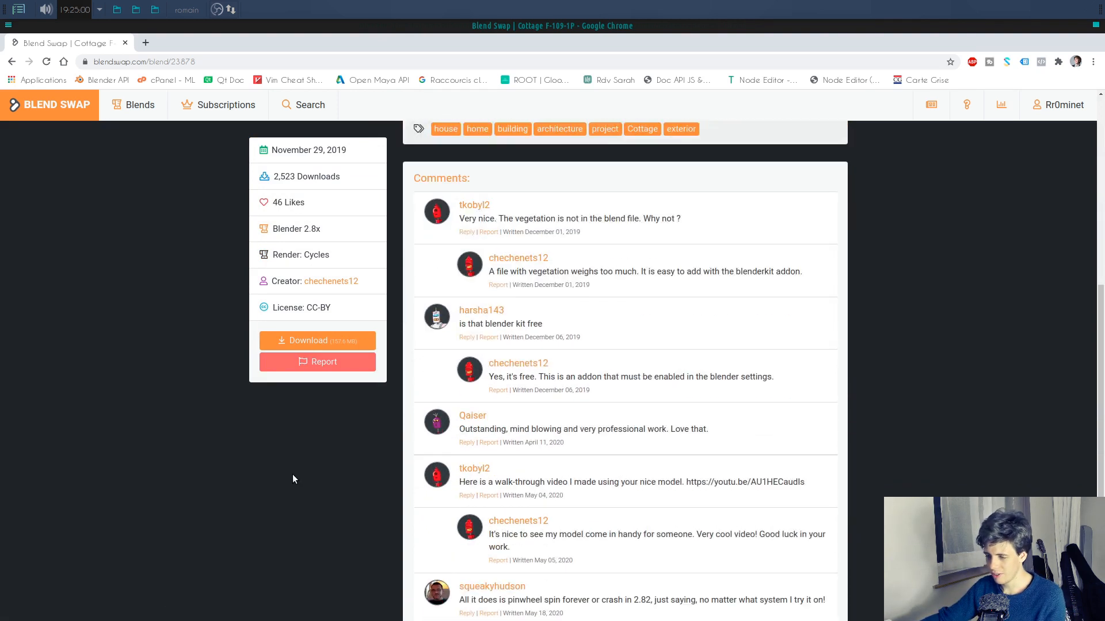
scroll(656, 504, "up", 3)
scroll(656, 504, "up", 7)
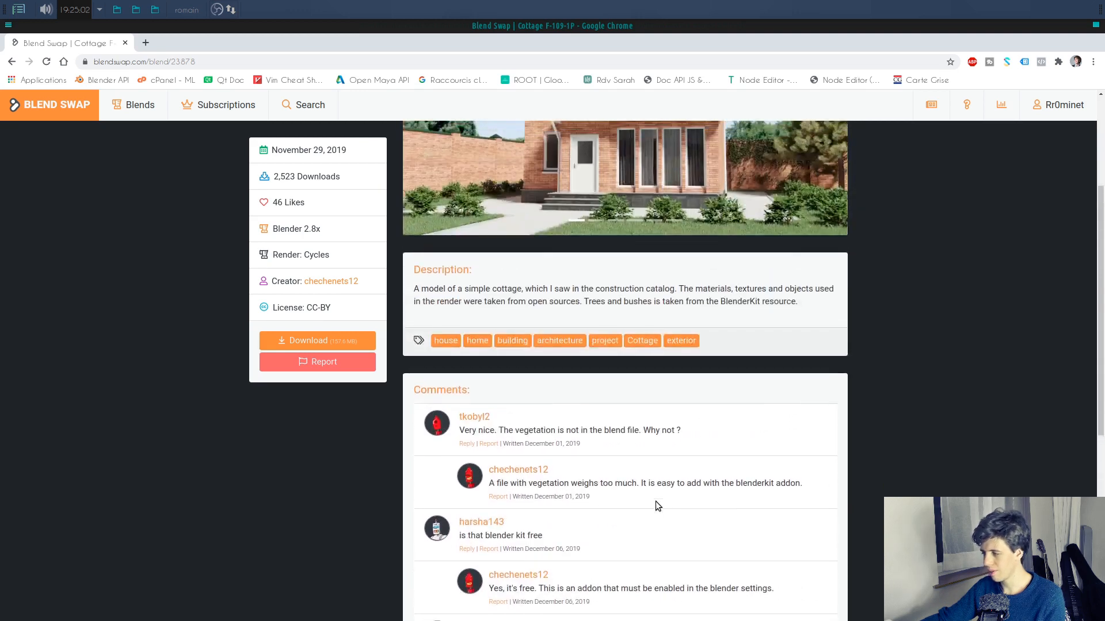
left_click(125, 43)
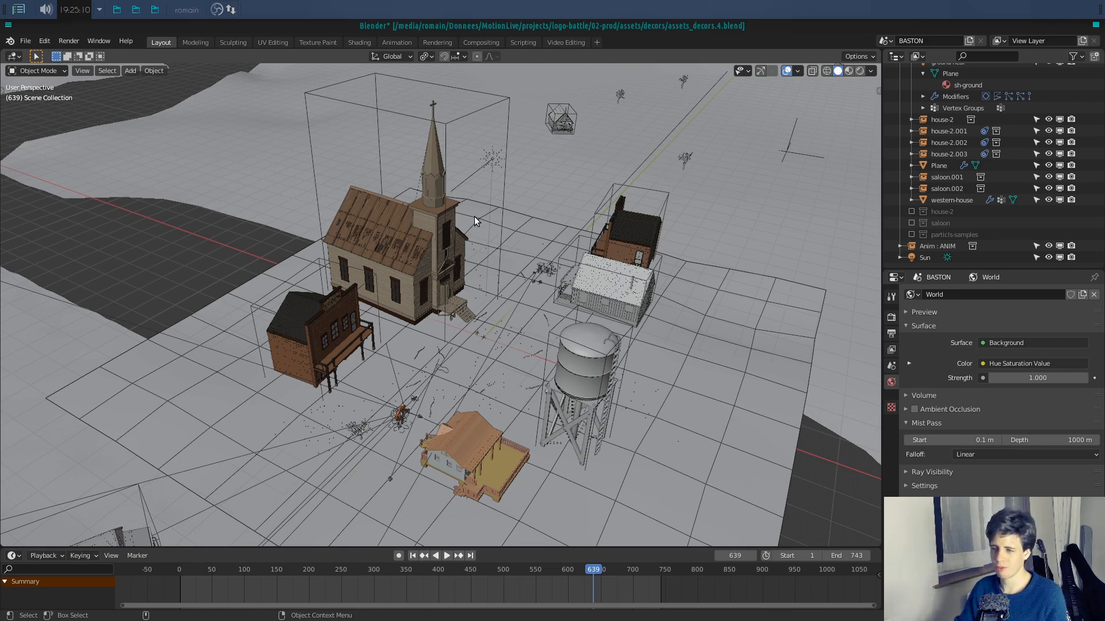
Step: Browse the objects and collections of assets_decors.2.blend that can be appended, and cancel without appending anything
left_click(25, 41)
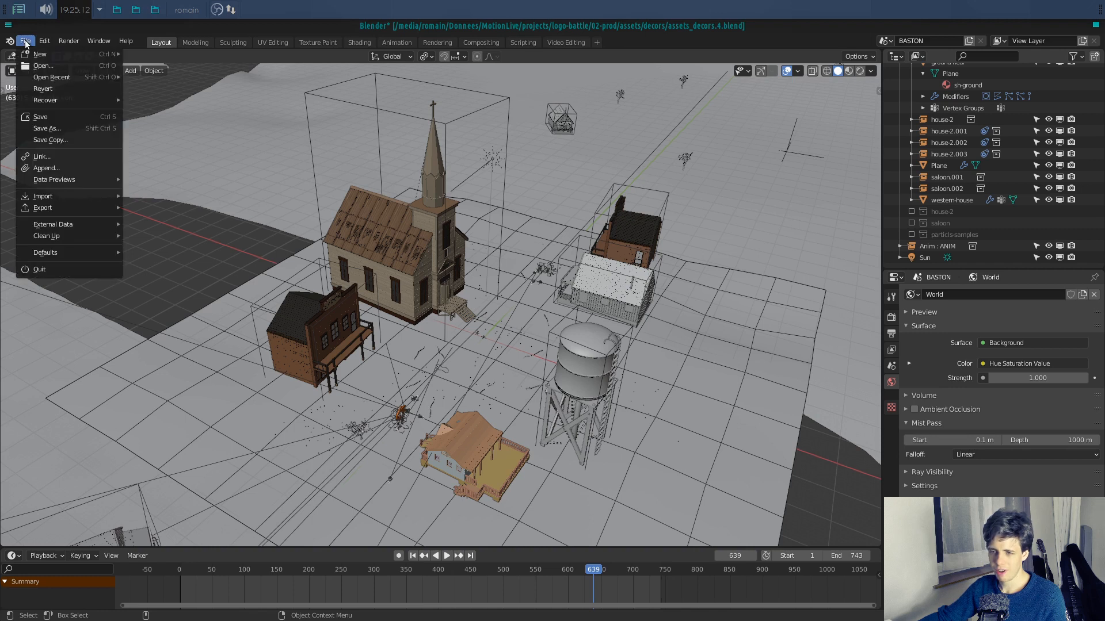
left_click(49, 168)
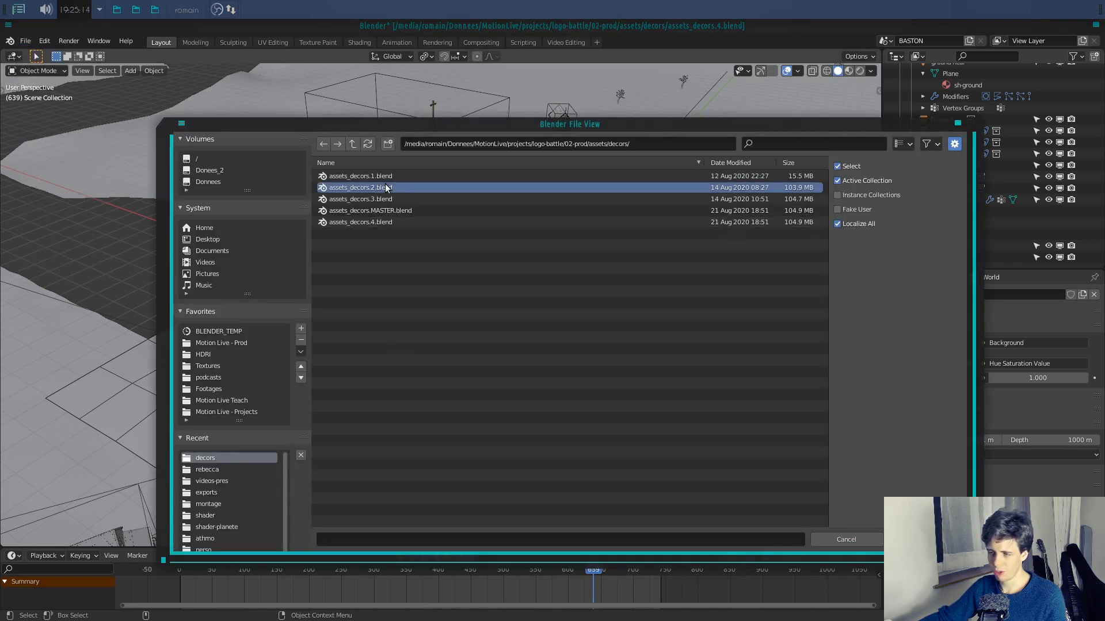
double_click(367, 188)
double_click(349, 291)
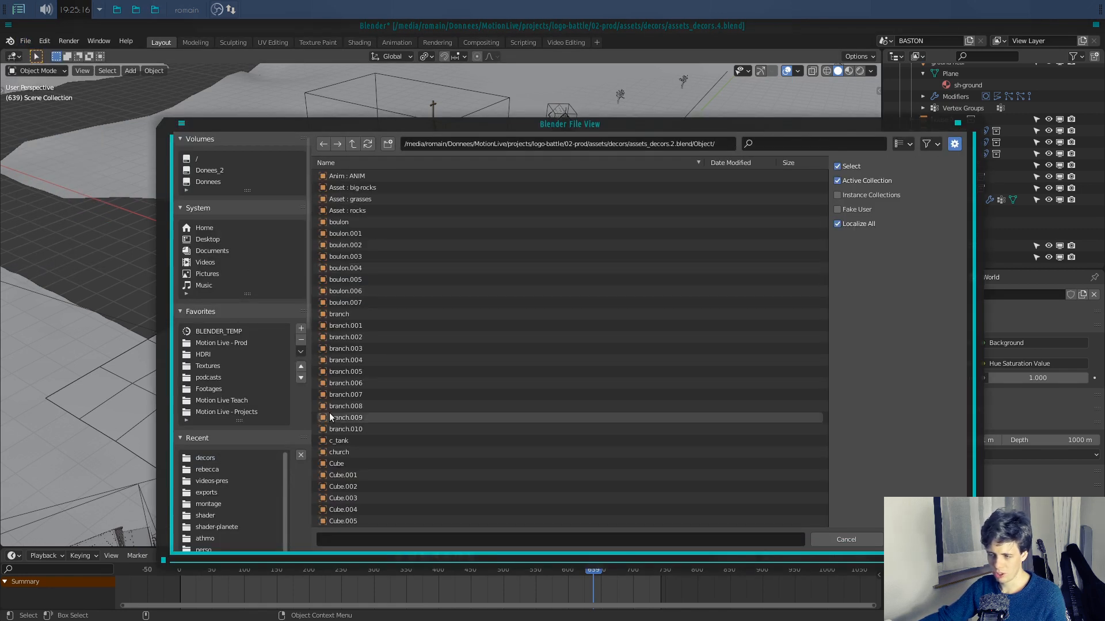
left_click(352, 145)
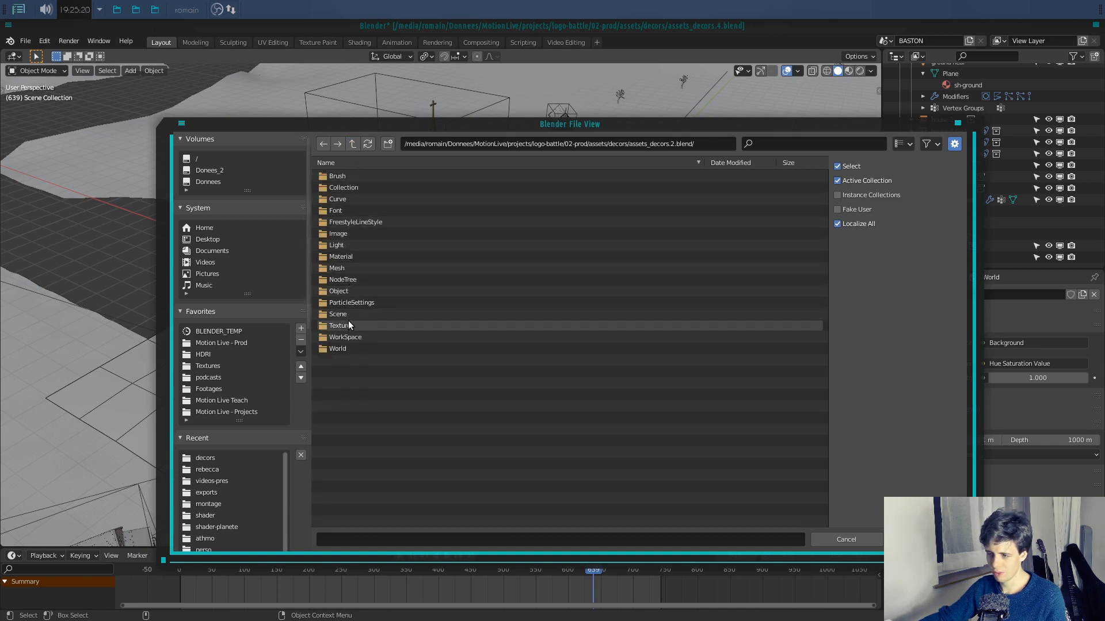
double_click(350, 188)
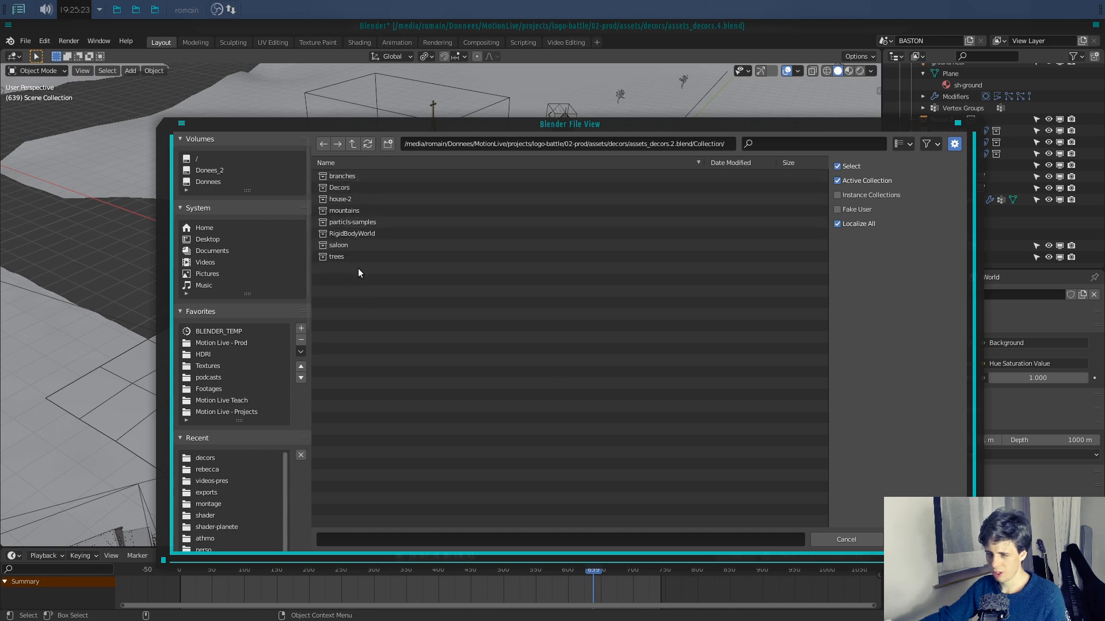
left_click(846, 540)
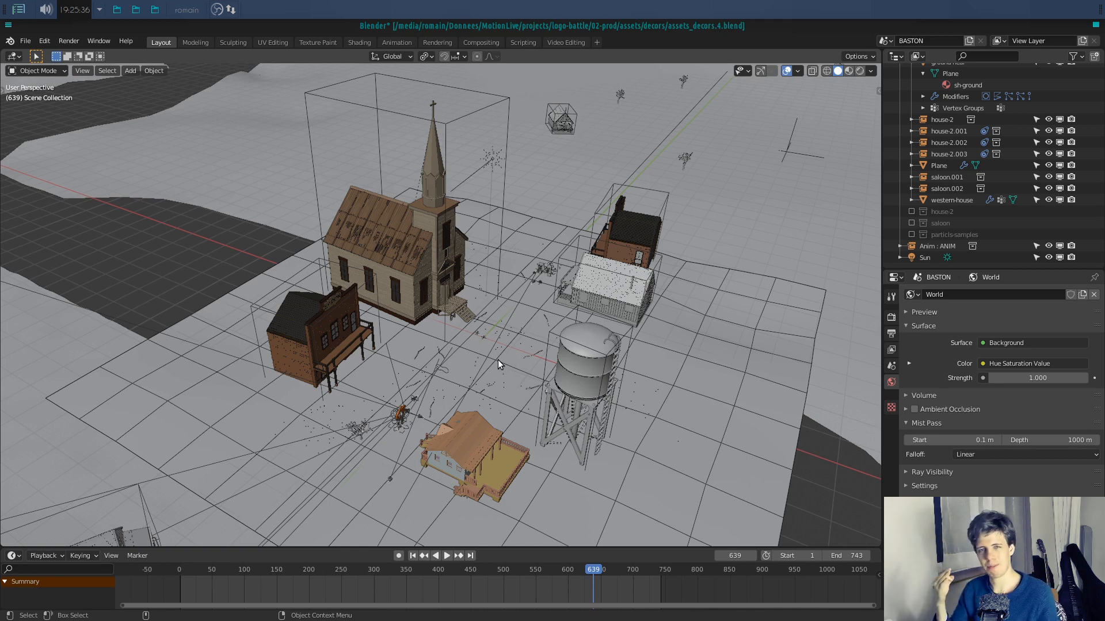
Step: Select the sun light beside the church tower and collapse the Decors collection
scroll(498, 360, "up", 4)
scroll(498, 360, "down", 3)
middle_click_drag(499, 360, 503, 310)
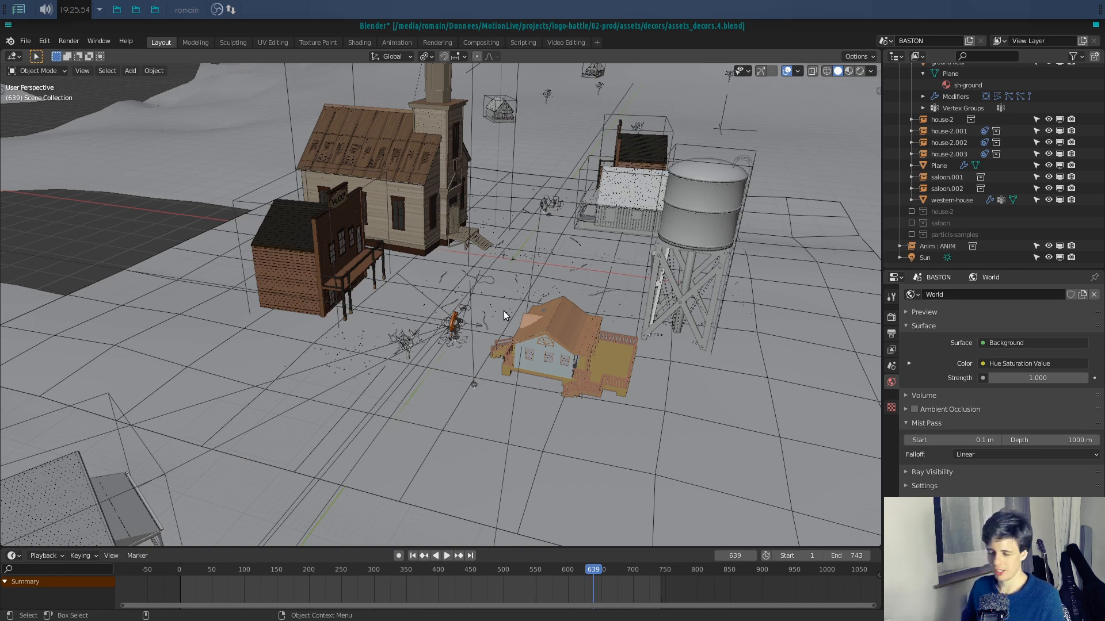
middle_click_drag(540, 332, 495, 309)
left_click(479, 227)
middle_click_drag(479, 227, 489, 334)
scroll(965, 191, "up", 5)
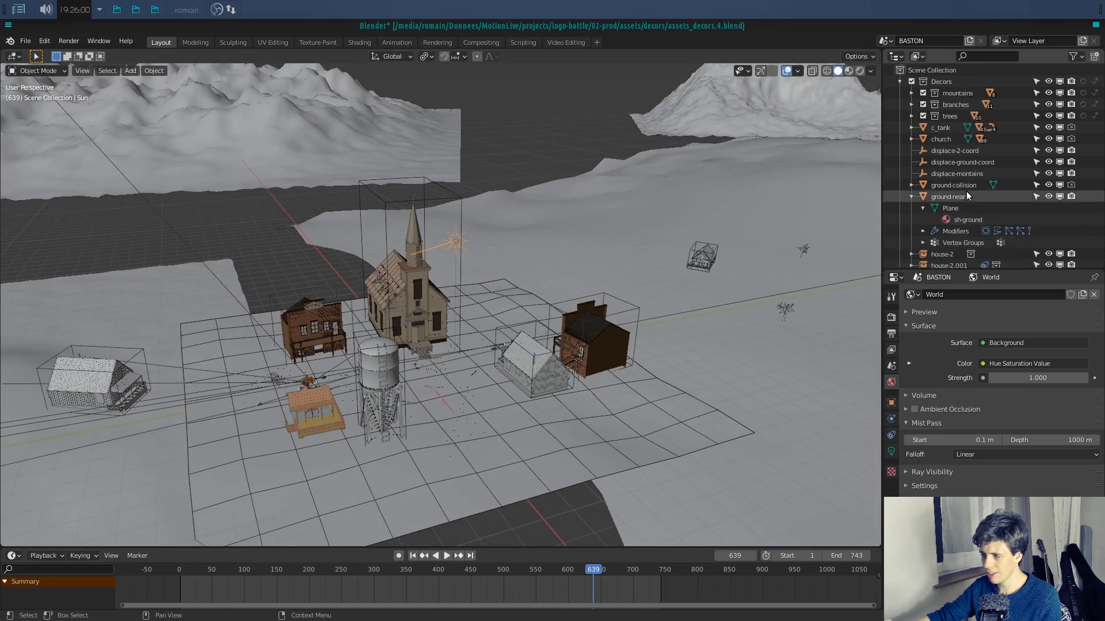
left_click(899, 81)
middle_click_drag(471, 306, 548, 314)
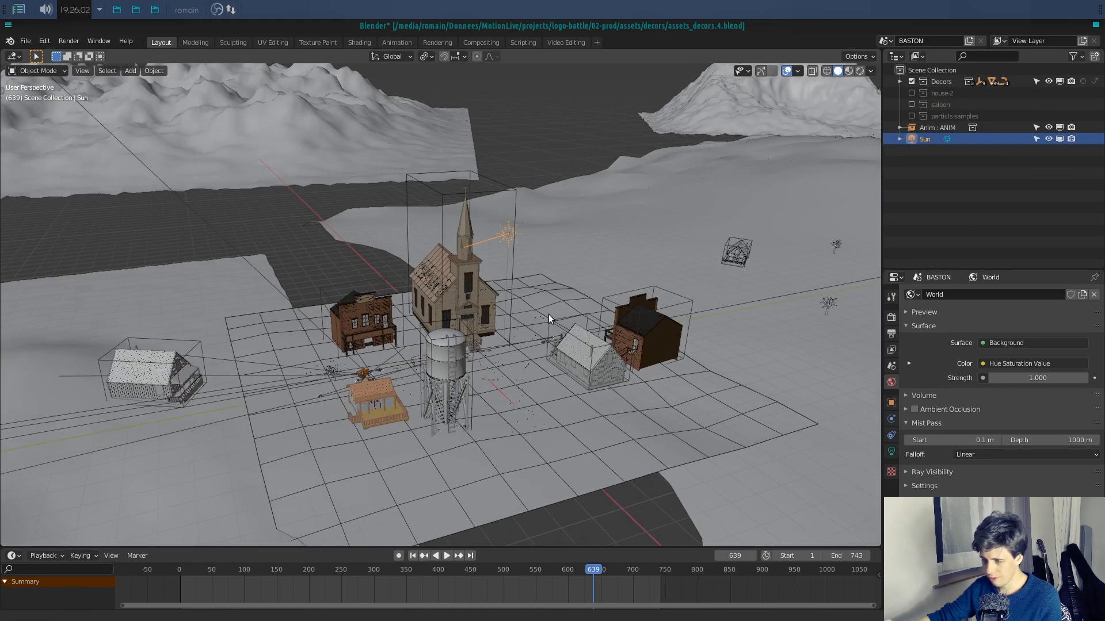
Step: Switch the viewport to rendered shading and examine the lit town around the church, brick saloon and water tower
key("z")
left_click(541, 236)
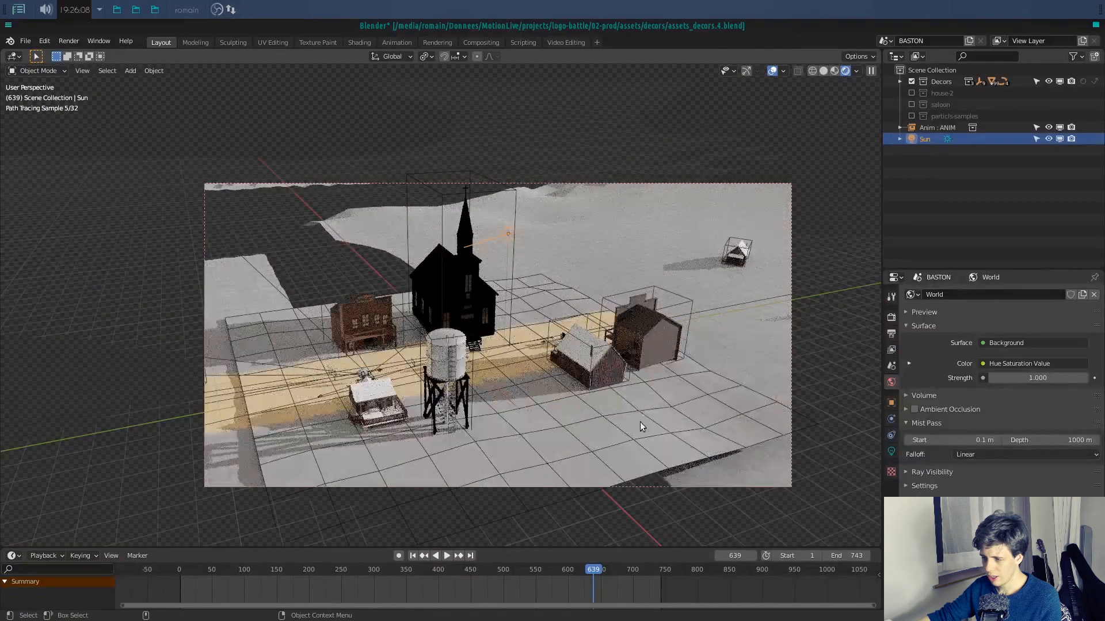
mouse_move(642, 427)
middle_mouse_down()
mouse_move(592, 402)
mouse_move(610, 401)
middle_mouse_up()
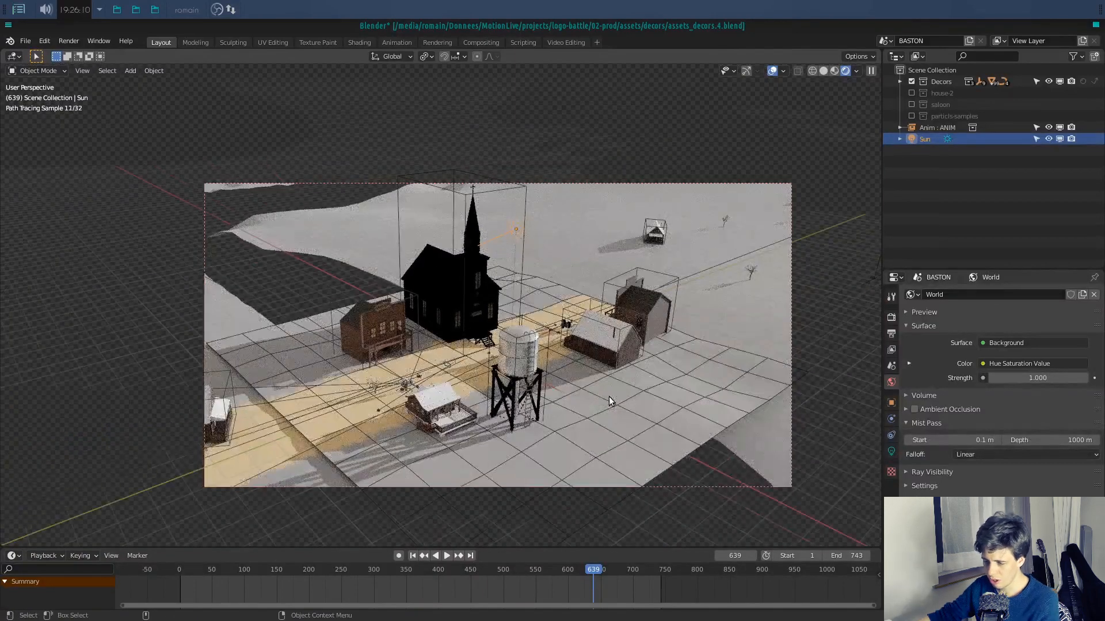
mouse_move(518, 320)
middle_mouse_down()
mouse_move(596, 313)
mouse_move(637, 348)
middle_mouse_up()
scroll(571, 349, "up", 3)
middle_click_drag(571, 348, 539, 352)
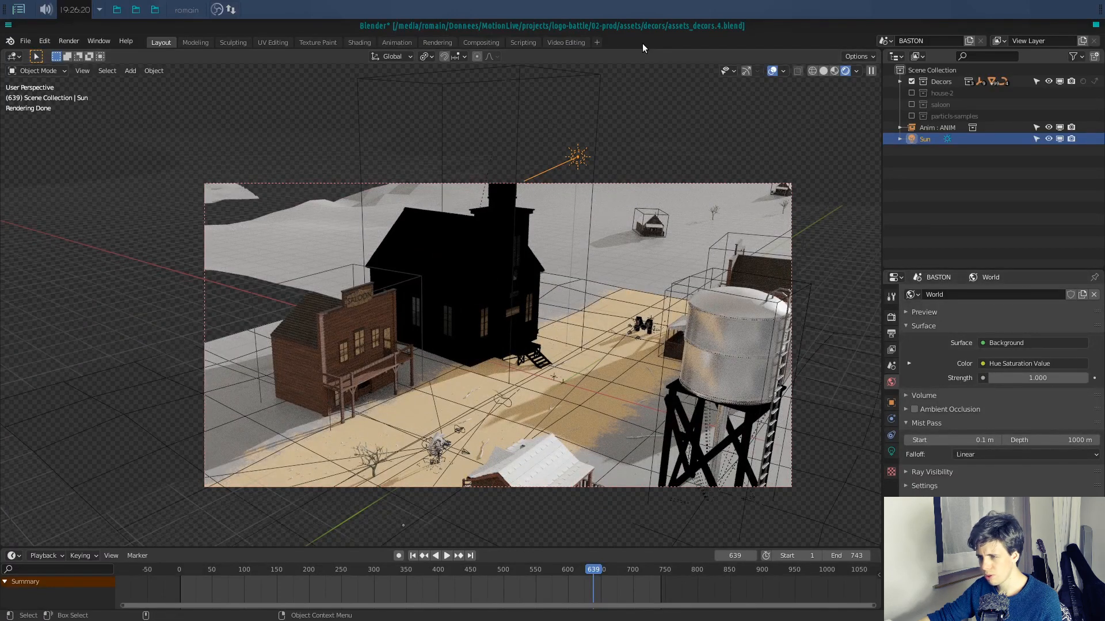
Step: Select the far ground mesh beyond the town and display its sh-mountain material settings
middle_click_drag(552, 345, 655, 326)
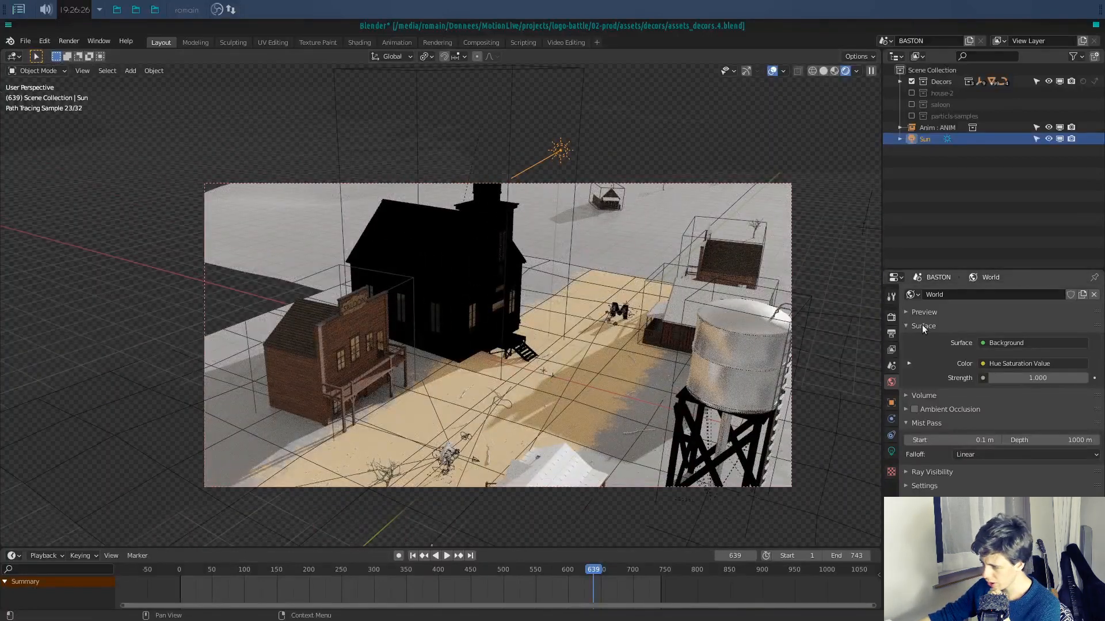
left_click(657, 196)
left_click(892, 499)
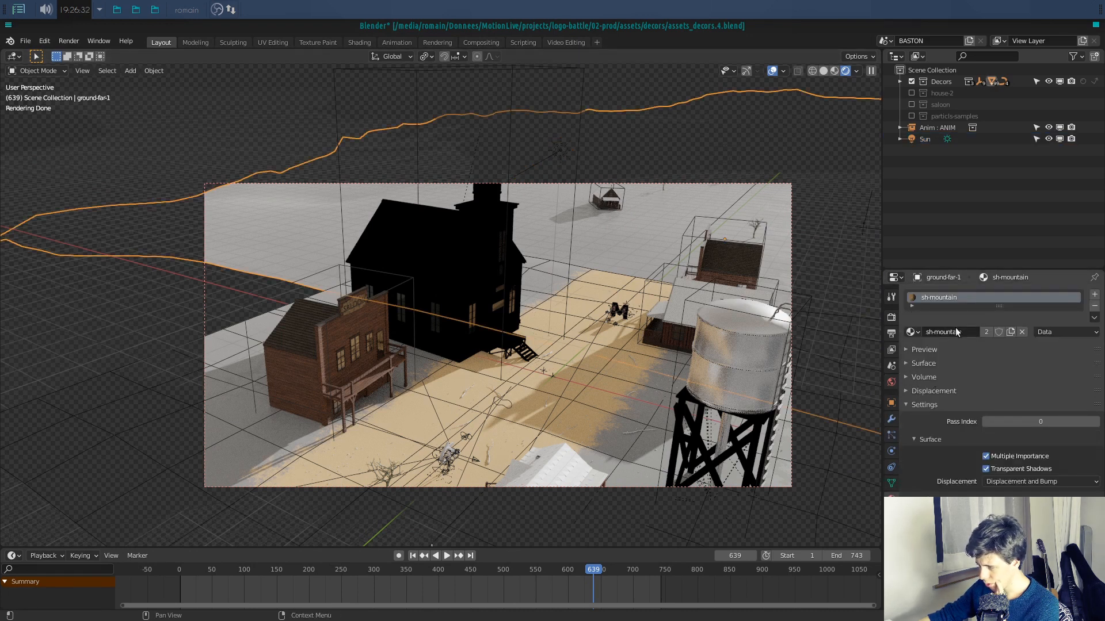
Step: Switch to the Terminal, widen its window, read the console output from the beginning, and return to Blender
key("alt+Tab")
key("alt+Tab")
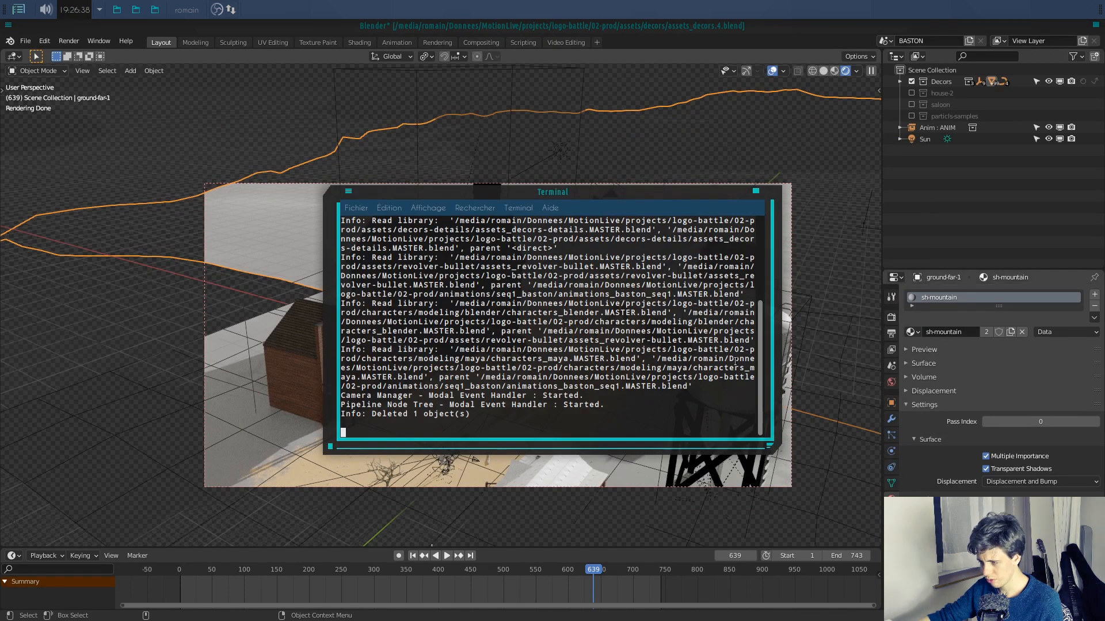
left_click_drag(769, 369, 1000, 368)
scroll(780, 435, "up", 2)
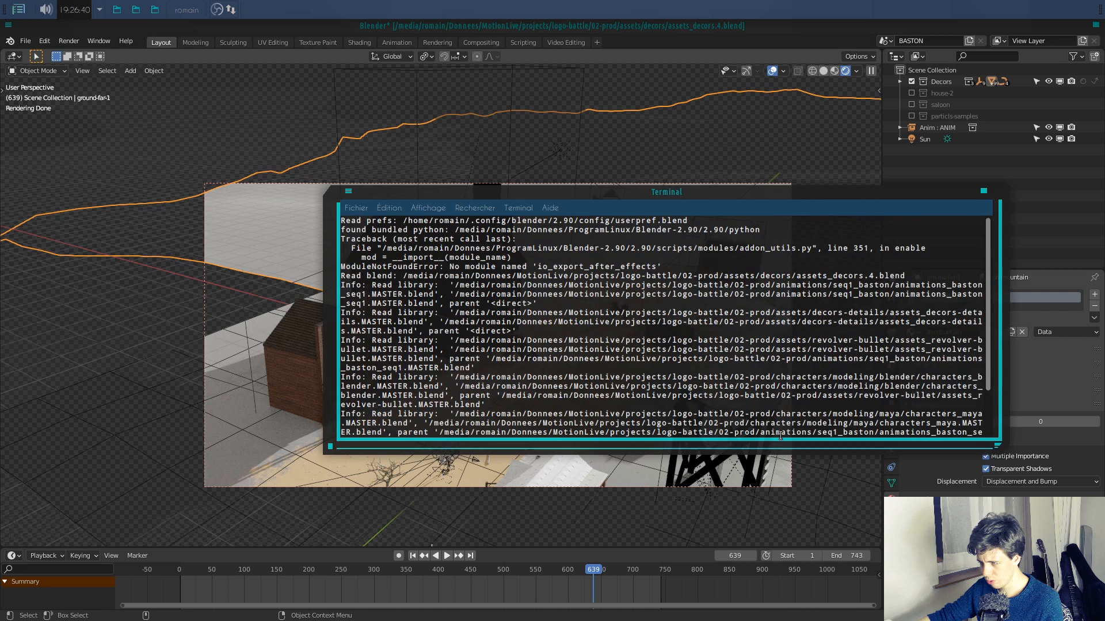
scroll(781, 436, "down", 1)
scroll(755, 381, "up", 1)
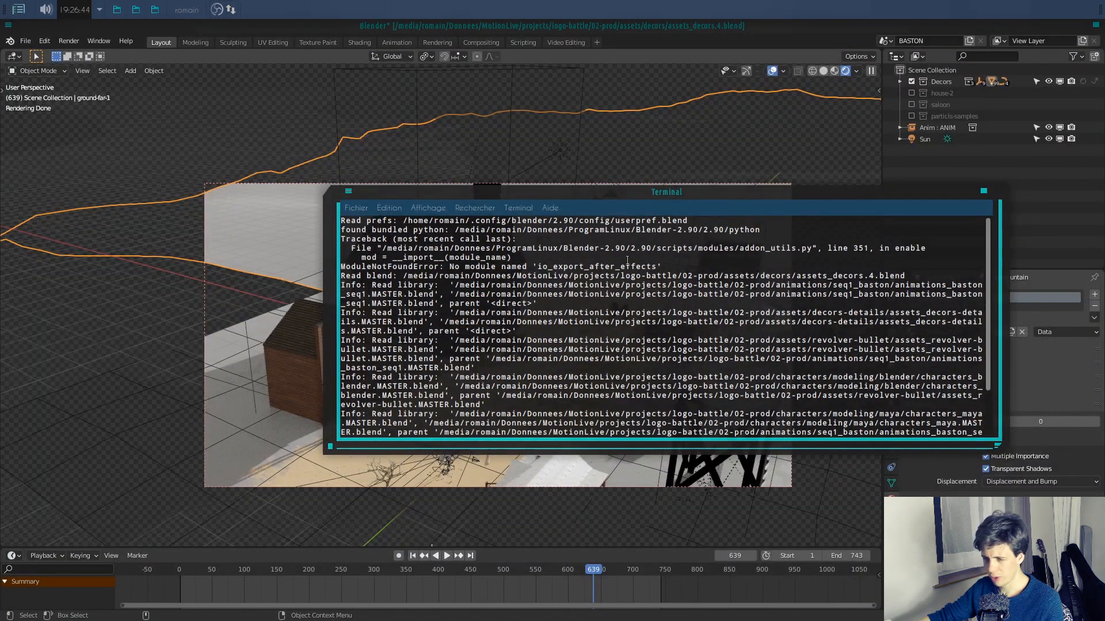
left_click(356, 26)
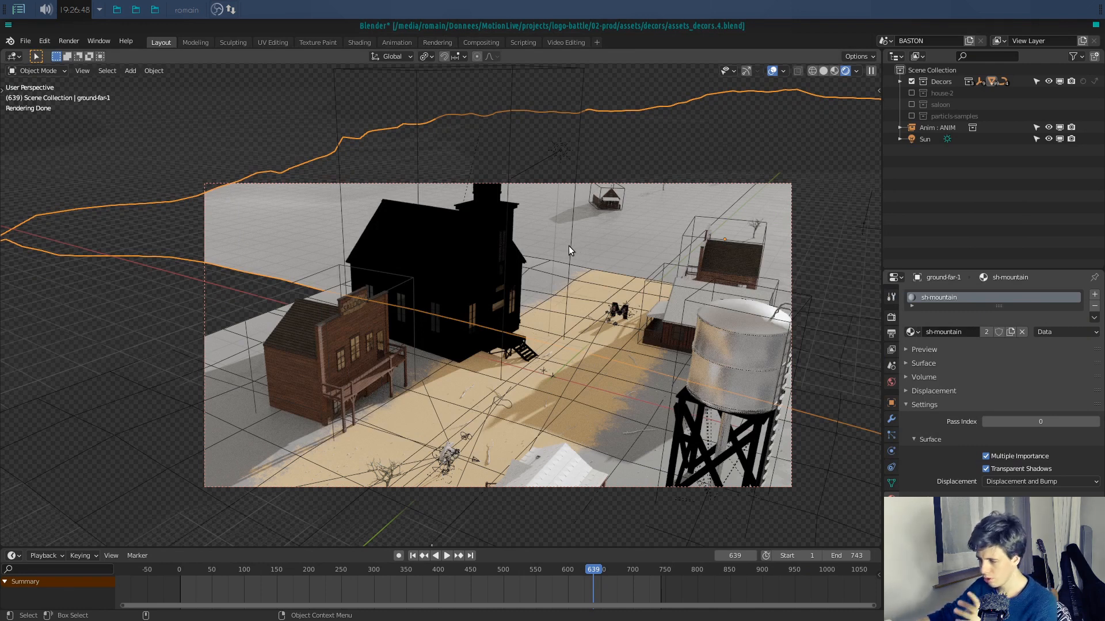
Step: Select the brick saloon and examine the rendered town with its surrounding ground and mountains from a distance
mouse_move(532, 333)
middle_mouse_down()
mouse_move(636, 339)
mouse_move(498, 343)
mouse_move(532, 341)
mouse_move(529, 356)
mouse_move(540, 321)
middle_mouse_up()
left_click(530, 356)
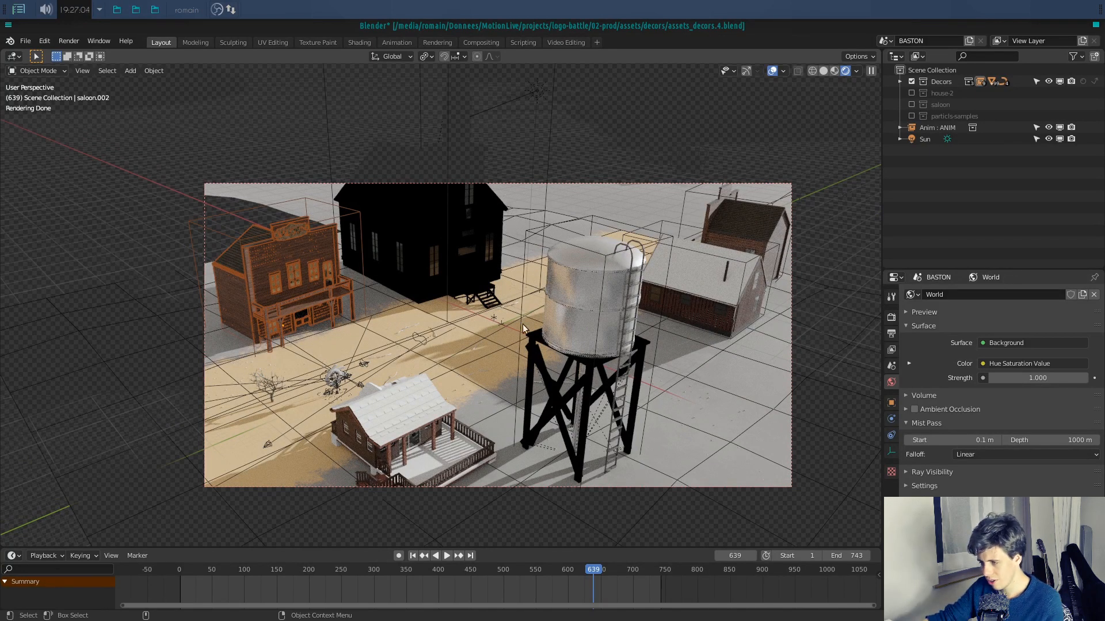
scroll(439, 327, "down", 6)
mouse_move(438, 327)
middle_mouse_down()
mouse_move(522, 337)
mouse_move(540, 323)
middle_mouse_up()
scroll(523, 340, "down", 4)
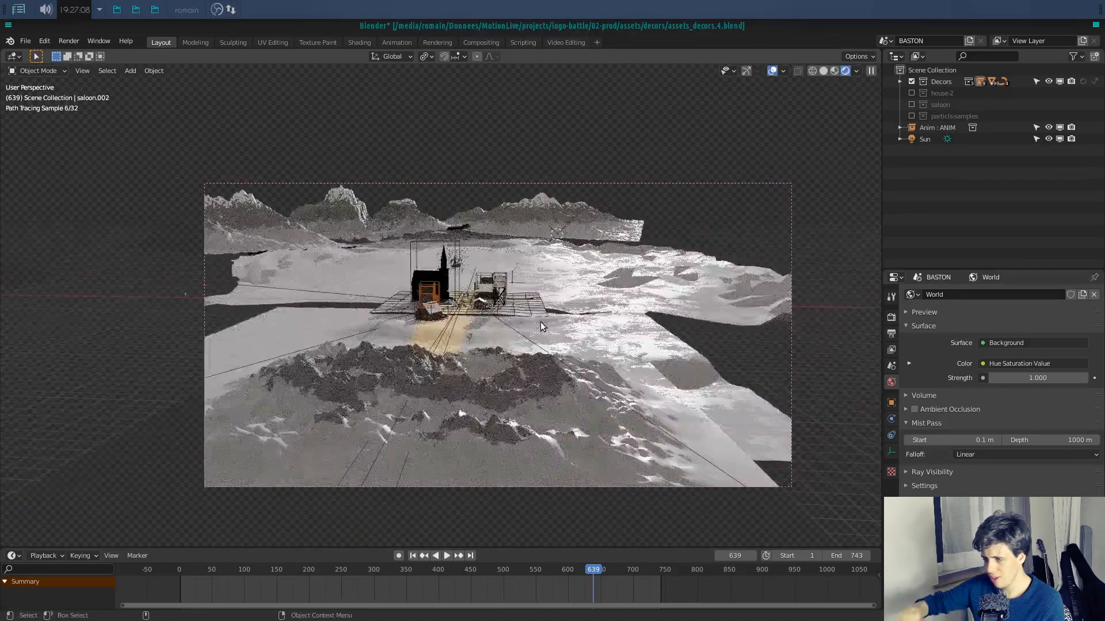
Step: Select the sun light above the church to show its light settings
mouse_move(502, 280)
middle_mouse_down("shift")
mouse_move(559, 282)
mouse_move(545, 305)
mouse_move(506, 279)
mouse_move(459, 277)
mouse_move(413, 311)
middle_mouse_up("shift")
scroll(557, 284, "up", 4)
left_click(495, 258)
left_click(460, 277)
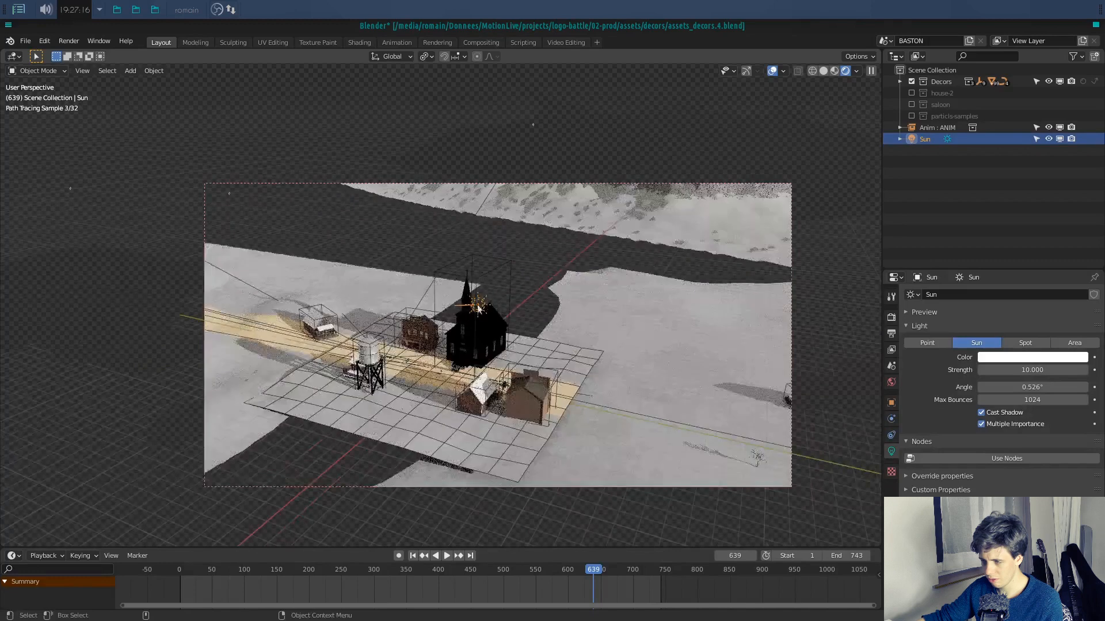
Step: Examine the sunlight and cast shadows on the buildings, street and water tower from several angles in the rendered view
mouse_move(487, 347)
middle_mouse_down()
mouse_move(423, 338)
mouse_move(526, 293)
middle_mouse_up()
scroll(529, 322, "up", 3)
mouse_move(532, 348)
middle_mouse_down()
mouse_move(571, 340)
mouse_move(511, 339)
middle_mouse_up()
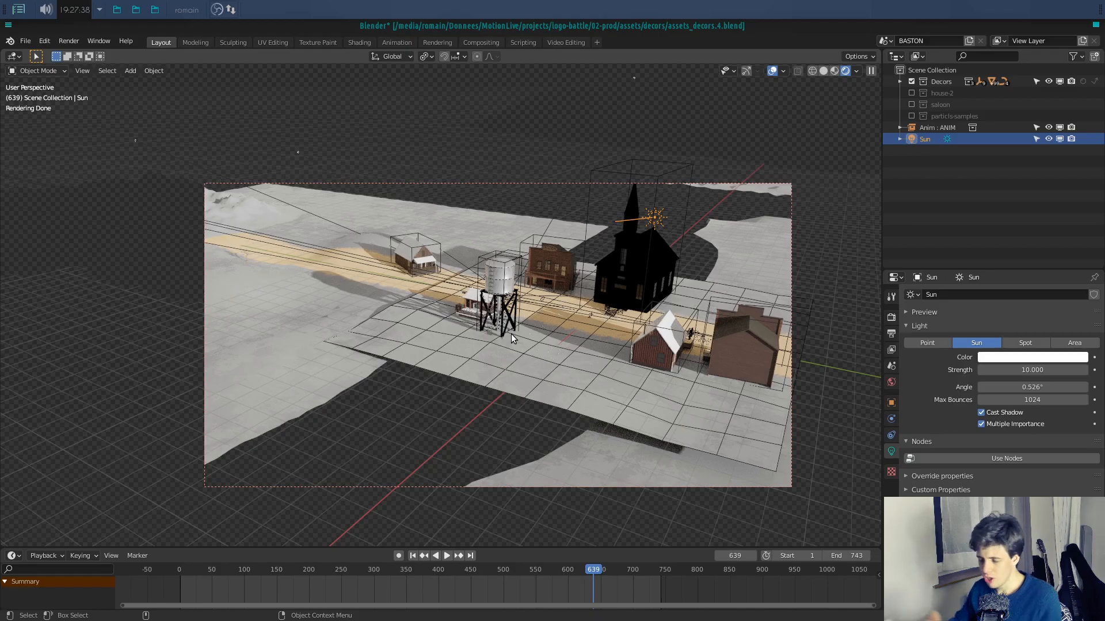
middle_click_drag(512, 334, 420, 370)
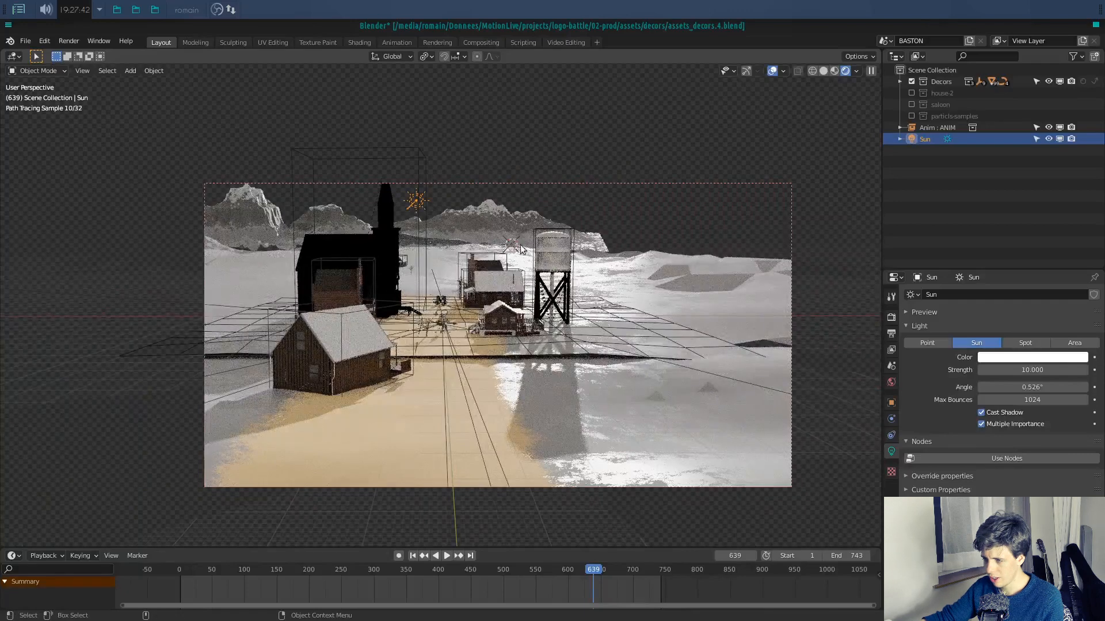
middle_click_drag(412, 206, 485, 256)
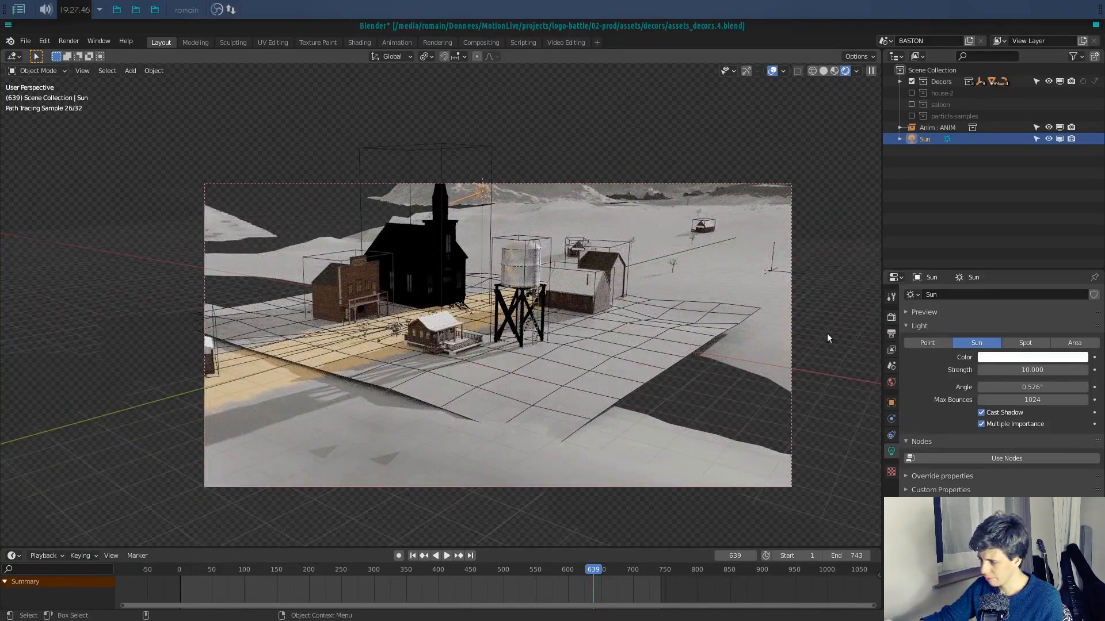
middle_click_drag(697, 358, 693, 359)
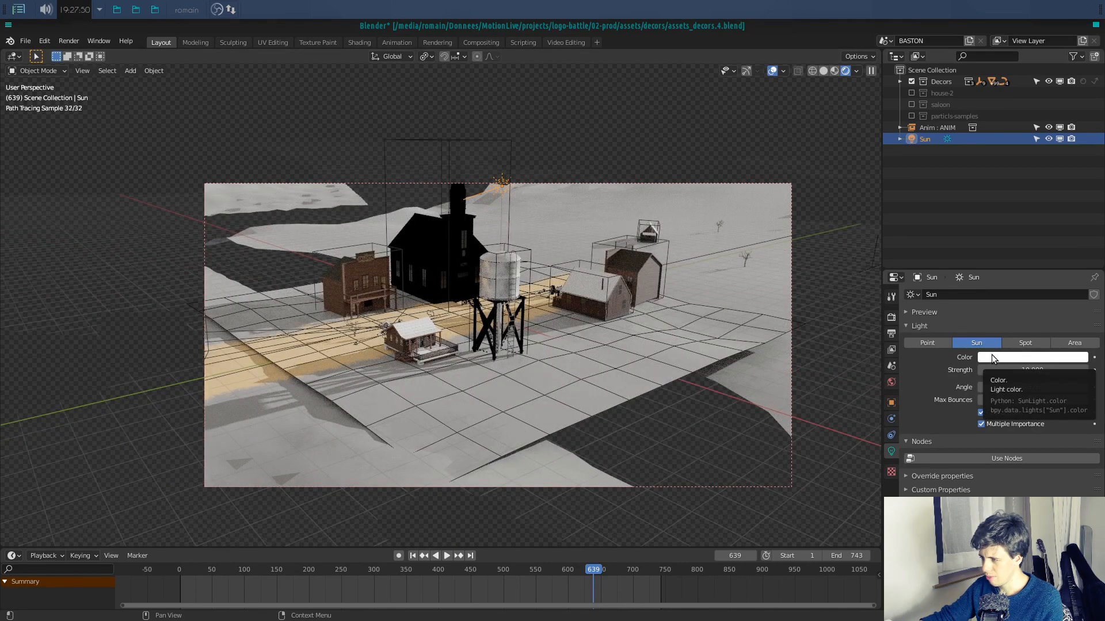
mouse_move(701, 313)
middle_mouse_down()
mouse_move(613, 364)
mouse_move(624, 354)
middle_mouse_up()
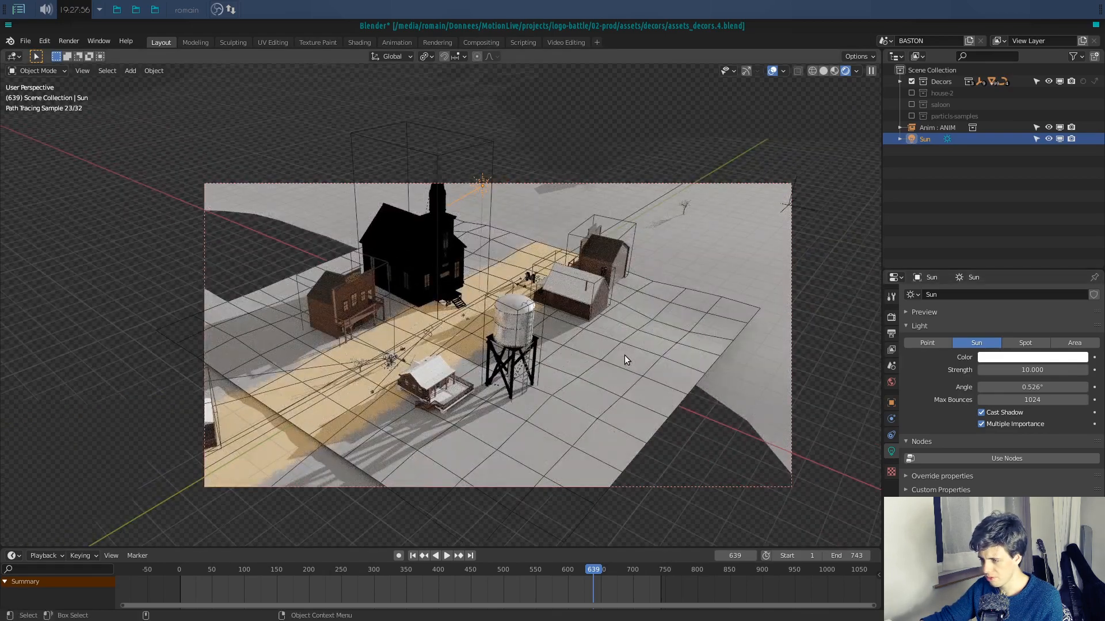
scroll(624, 355, "up", 3)
middle_click_drag(623, 354, 628, 352)
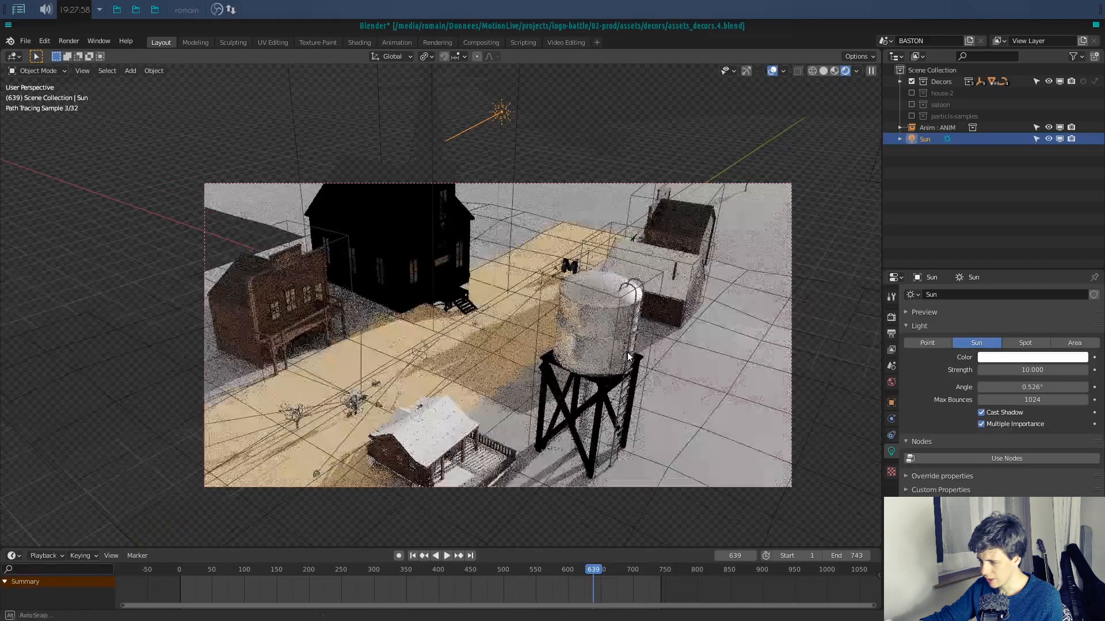
Step: In the Pipeline node tree, widen and reposition the baston render settings node and open its linked file
left_click(14, 56)
left_click(58, 175)
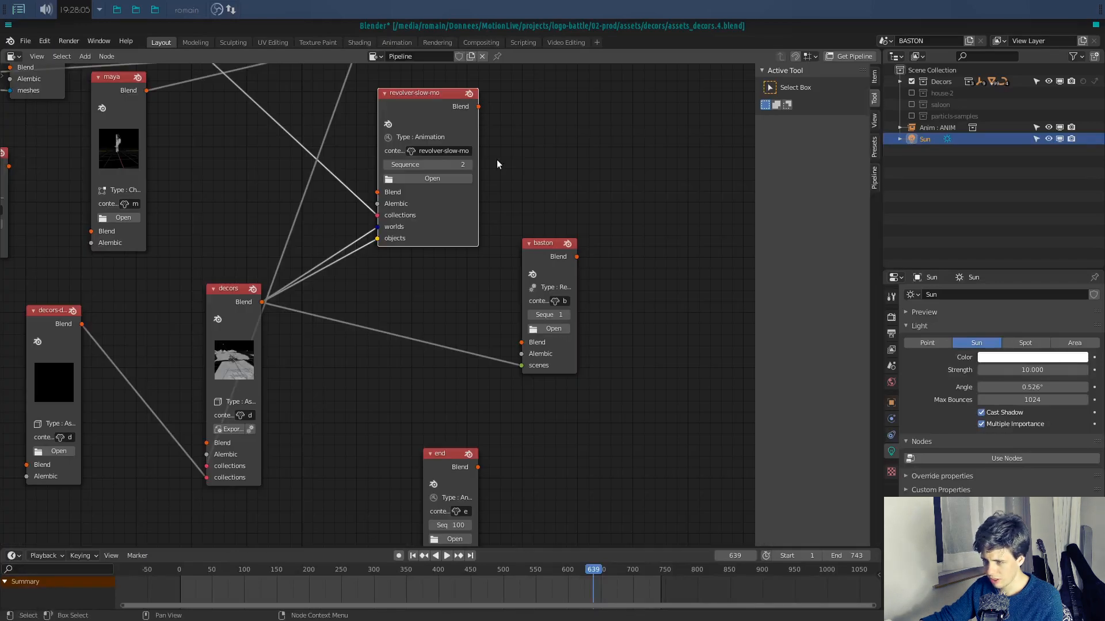
left_click(550, 249)
left_click_drag(575, 291, 615, 297)
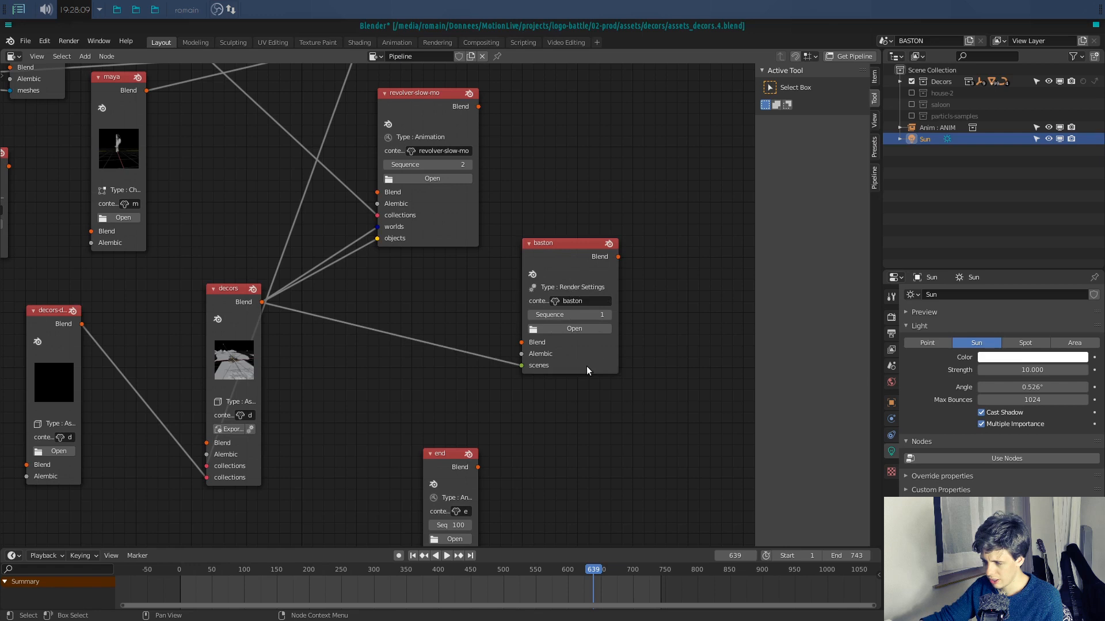
left_click_drag(605, 377, 534, 395)
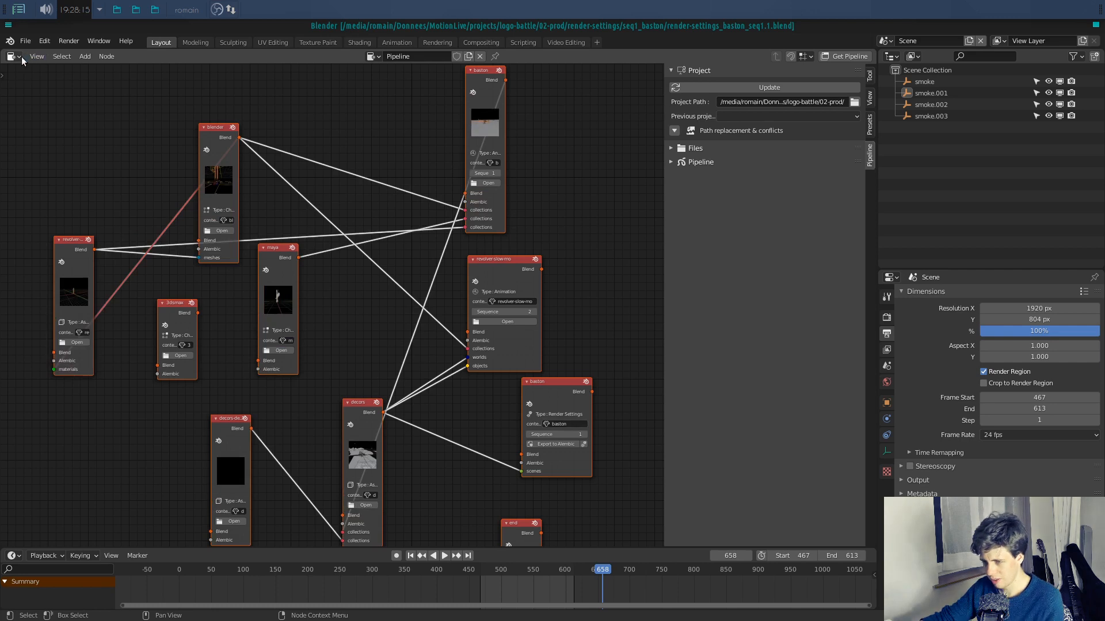
Step: Show the render settings file in a rendered 3D viewport, leave the camera view and examine the street from above
left_click(18, 58)
left_click(53, 99)
key("z")
left_click(490, 282)
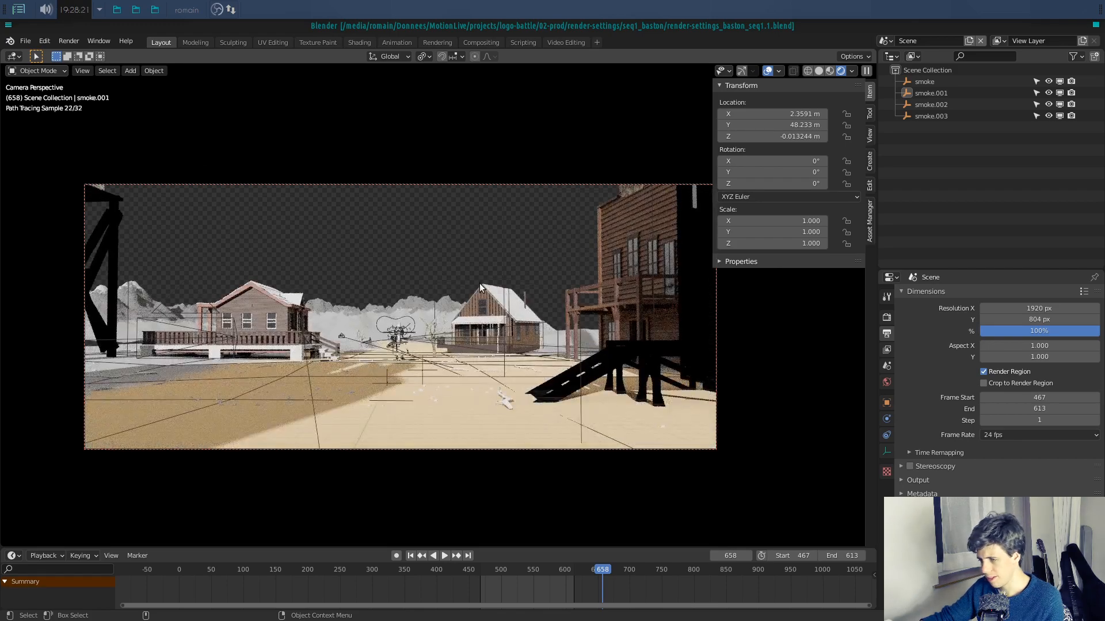
key("KP_0")
scroll(479, 289, "down", 8)
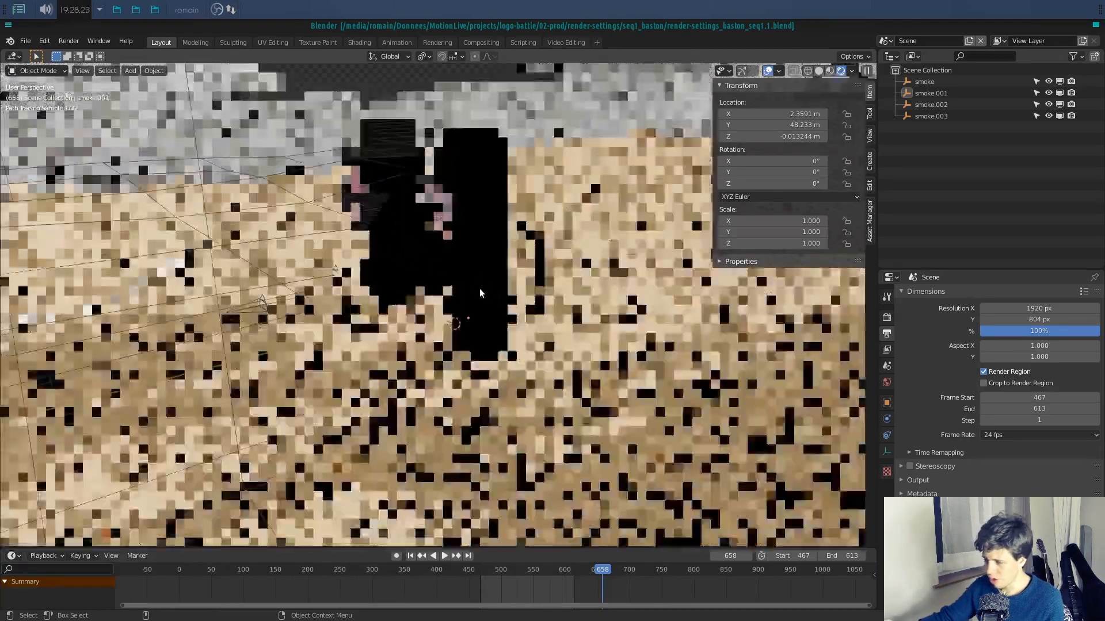
scroll(480, 292, "down", 3)
middle_click_drag(480, 291, 521, 289)
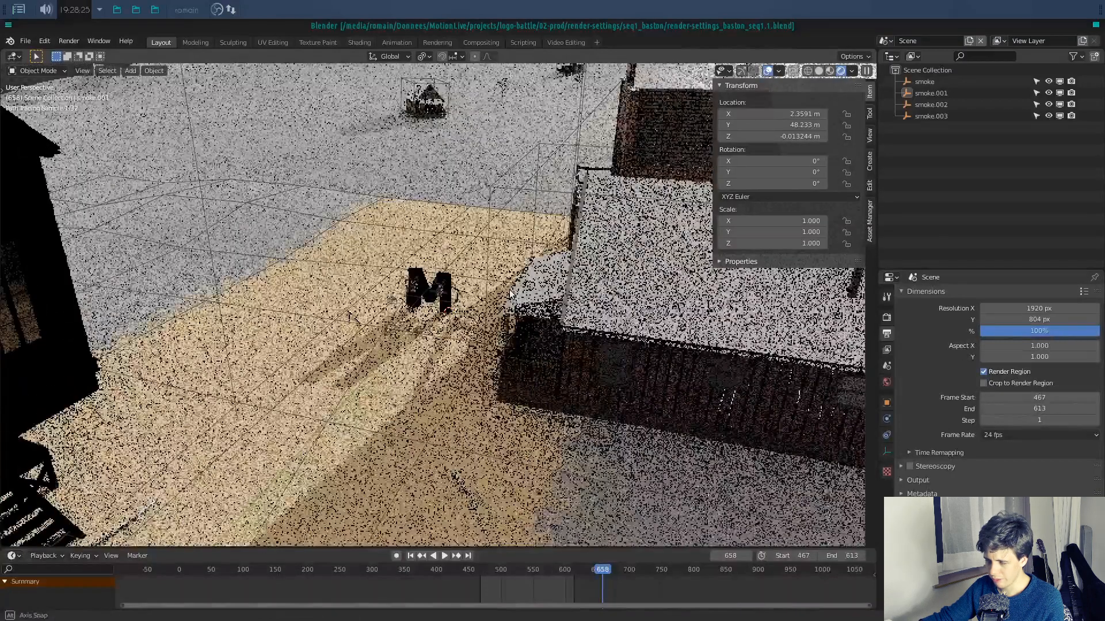
Step: Return to the Pipeline node tree and open the decors file from its node
left_click(18, 57)
left_click(18, 57)
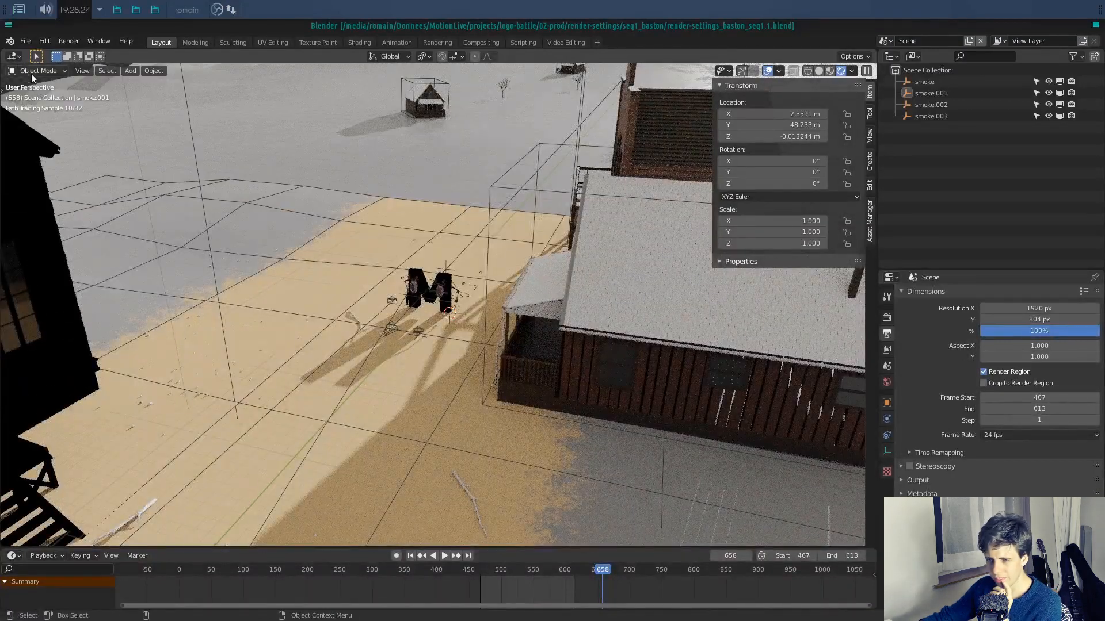
left_click(14, 56)
key("p")
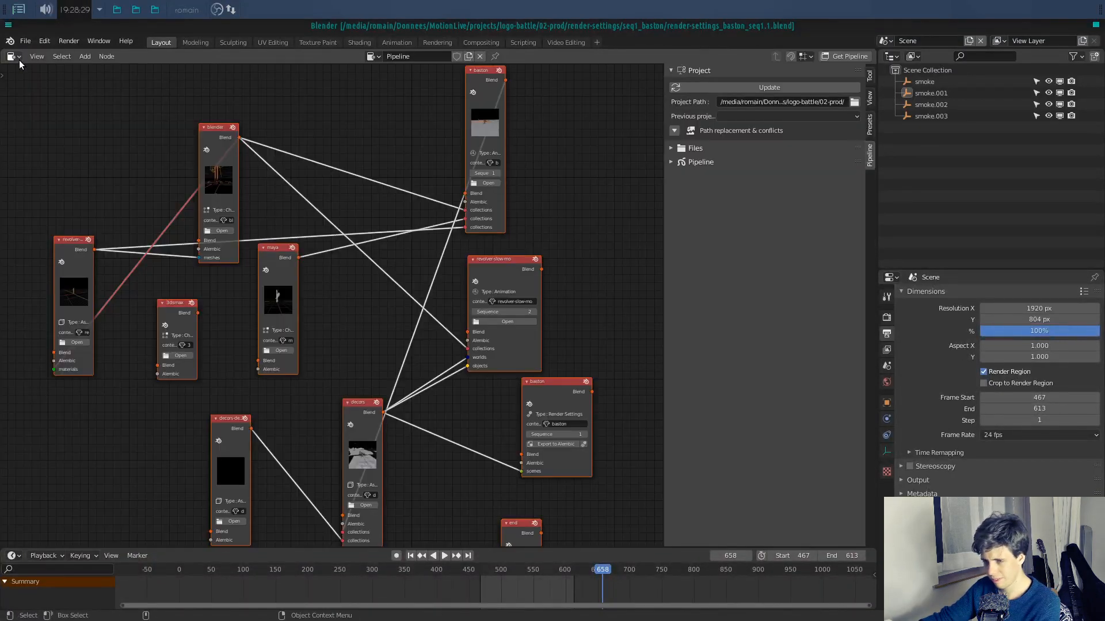
left_click(509, 406)
middle_click_drag(479, 398, 510, 353)
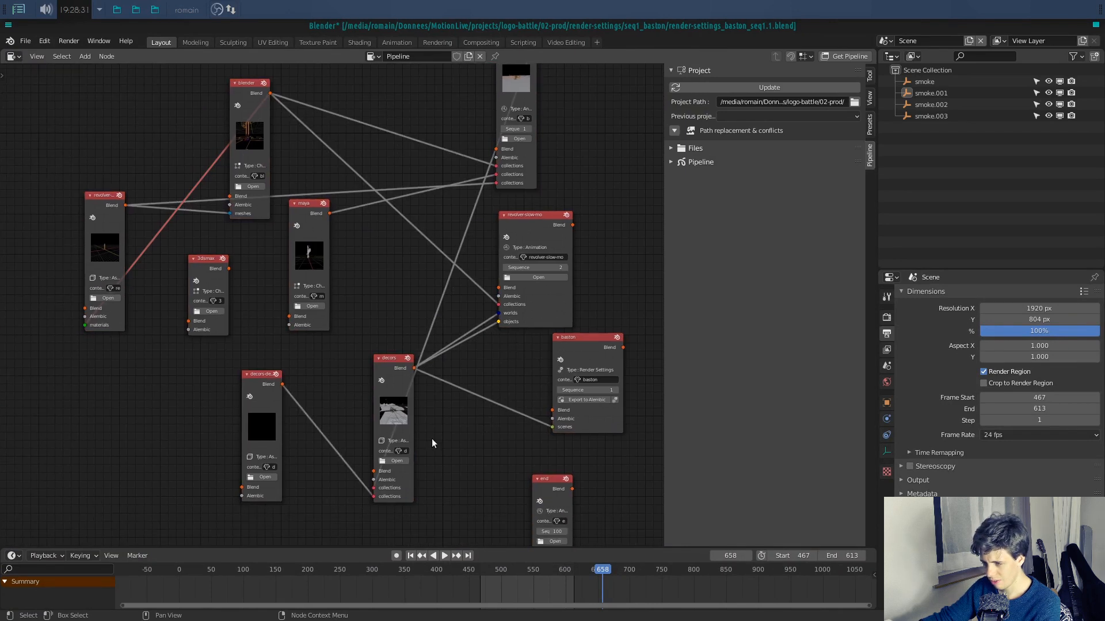
left_click(402, 462)
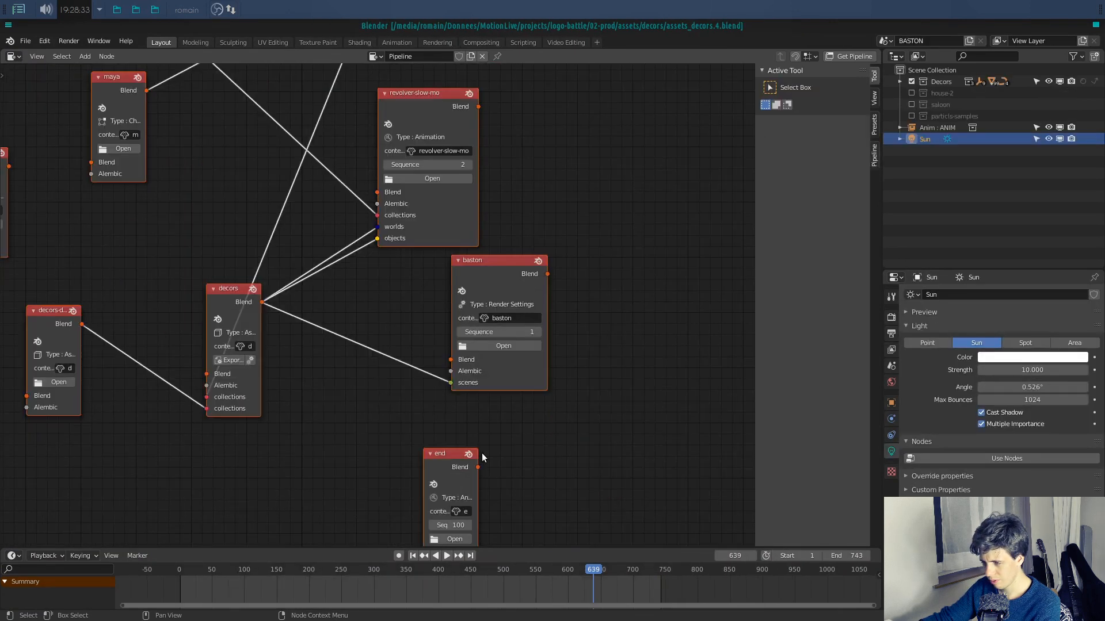
Step: Show the decors scene in the 3D viewport and look over the town in solid shading
left_click(14, 57)
left_click(34, 87)
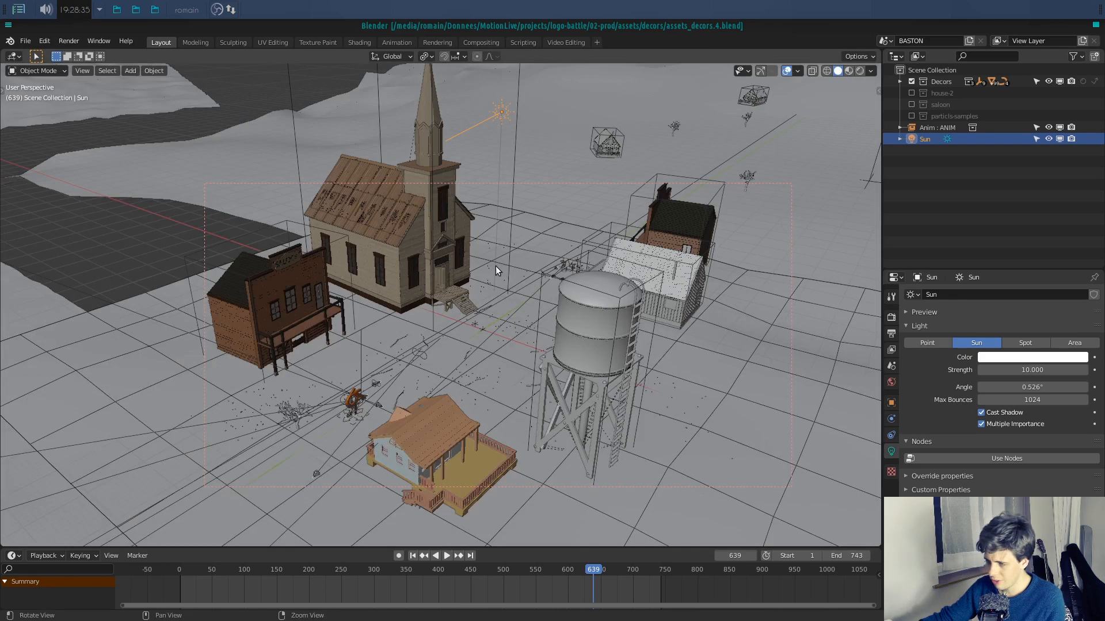
middle_click_drag(496, 266, 500, 251)
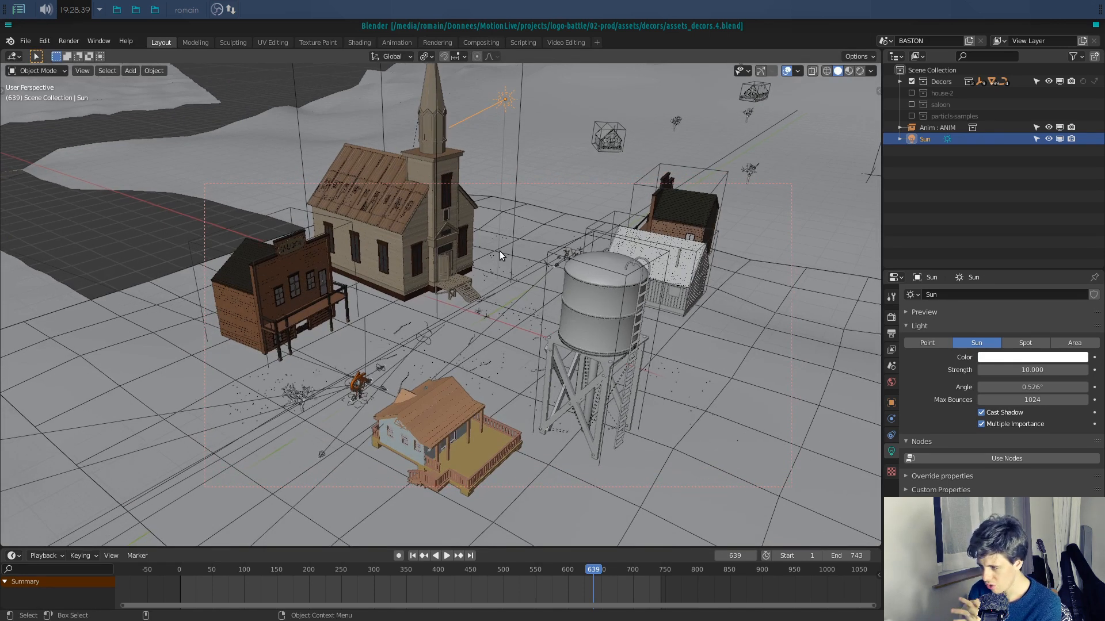
Step: Display the world's shader nodes in the Shader Editor, frame the whole tree and select the environment texture node
left_click(892, 382)
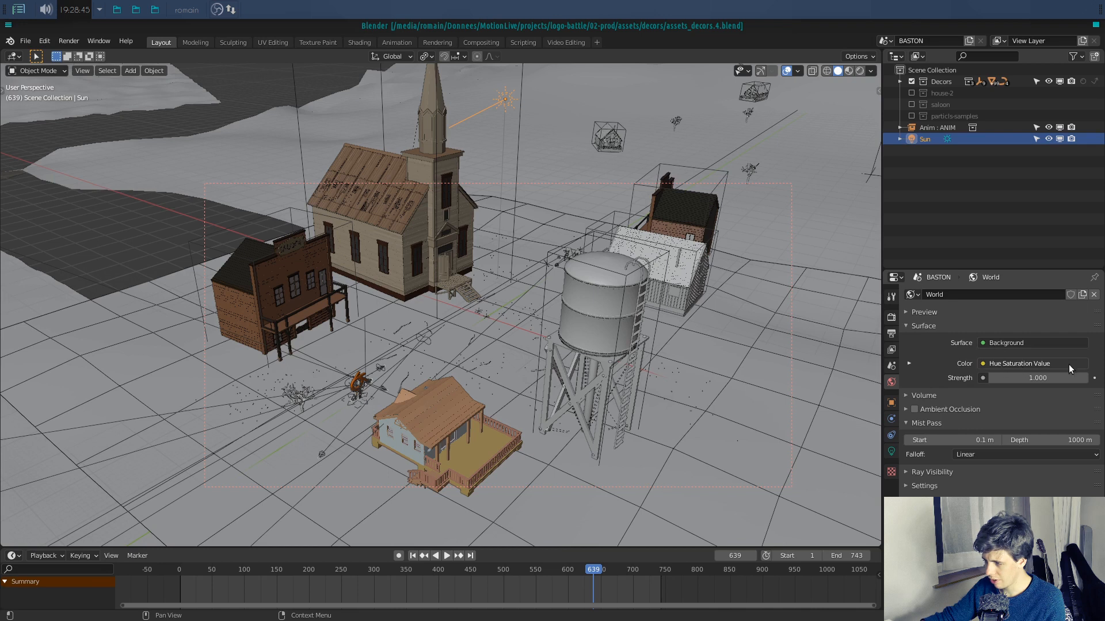
left_click(21, 57)
left_click(31, 173)
left_click(58, 56)
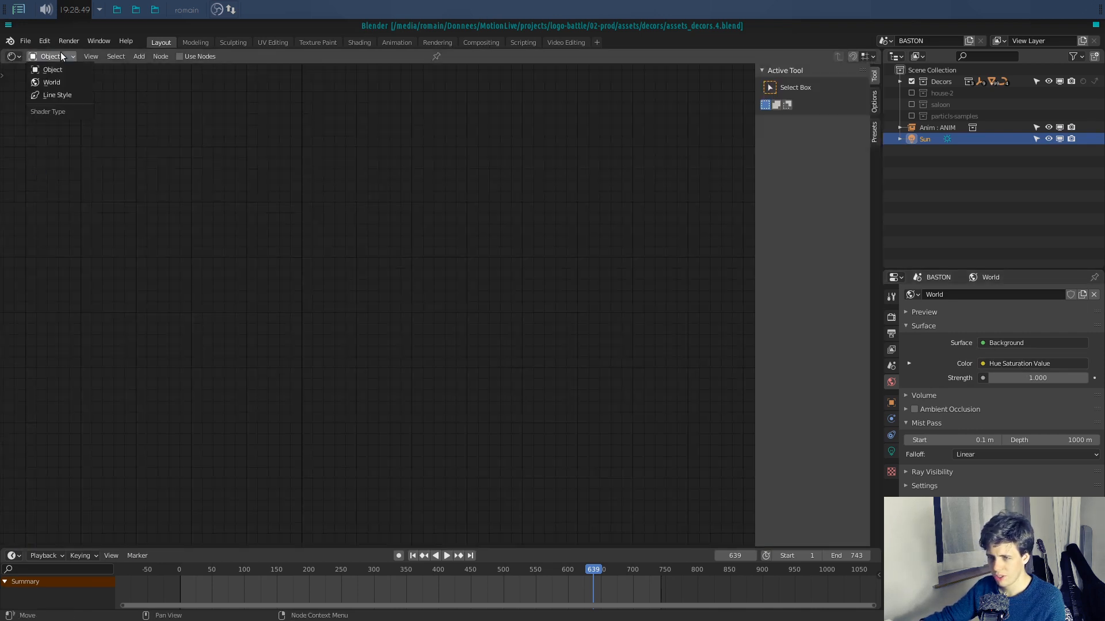
left_click(58, 82)
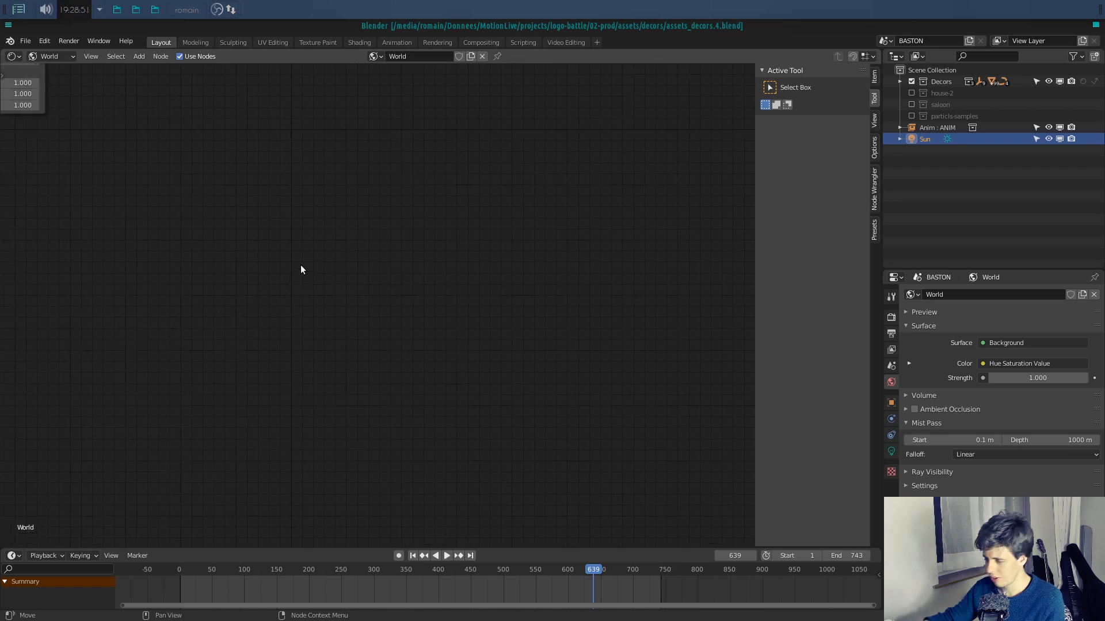
key("Home")
mouse_move(353, 260)
left_mouse_down()
mouse_move(344, 246)
mouse_move(352, 253)
left_mouse_up()
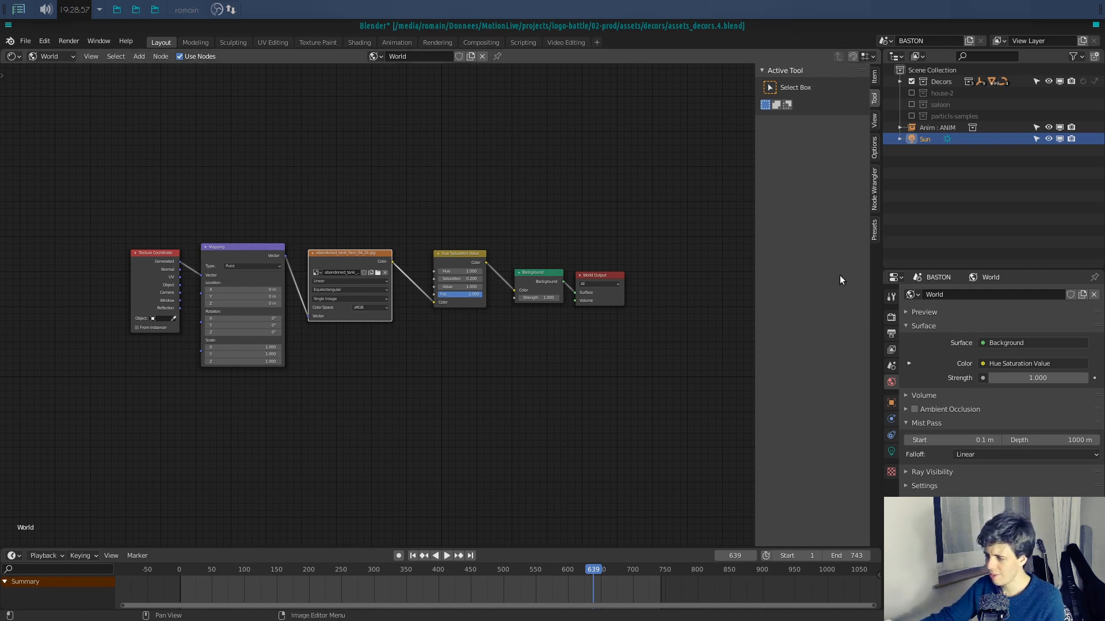
Step: Split the node editor area horizontally and make the lower half a 3D viewport
left_click_drag(880, 538, 887, 270)
left_click(12, 275)
left_click(46, 316)
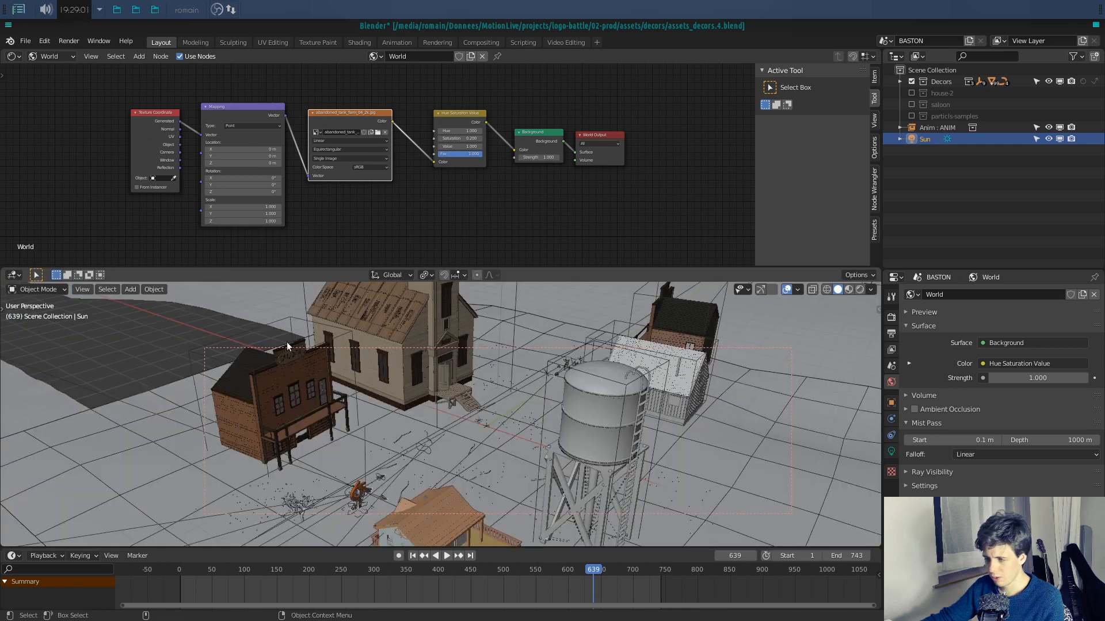
Step: Set the world background strength to 0 and switch the viewport to rendered shading
left_click(1049, 380)
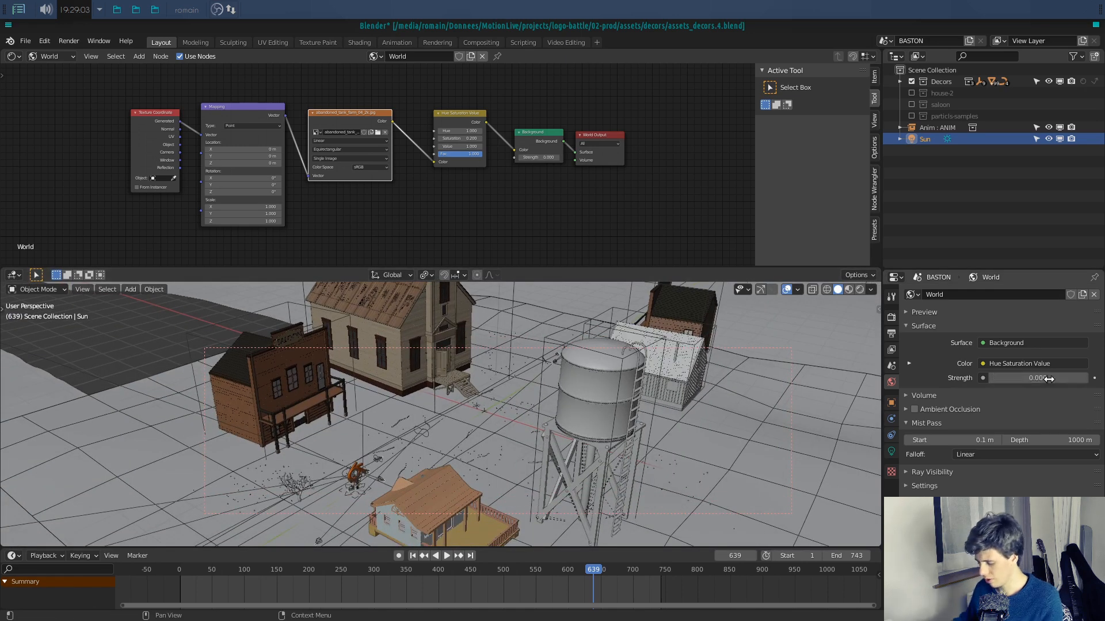
key("z")
left_click(288, 337)
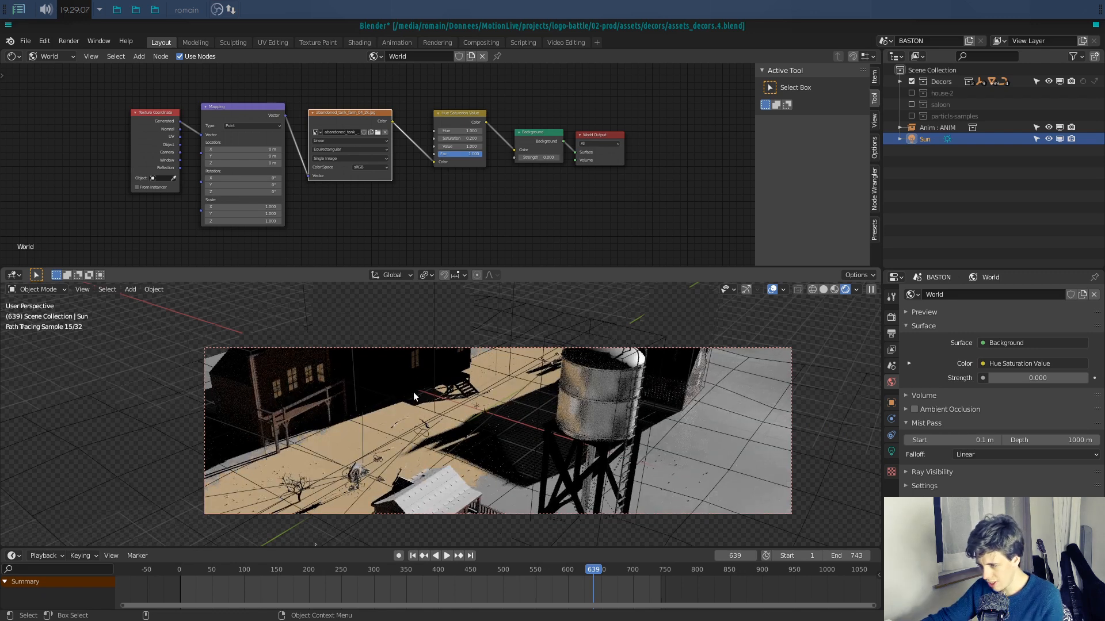
Step: Redefine the viewport render region around the whole town to view it lit by the sun alone
scroll(413, 392, "down", 5)
key("ctrl+b")
left_click_drag(245, 320, 707, 501)
scroll(568, 454, "up", 2)
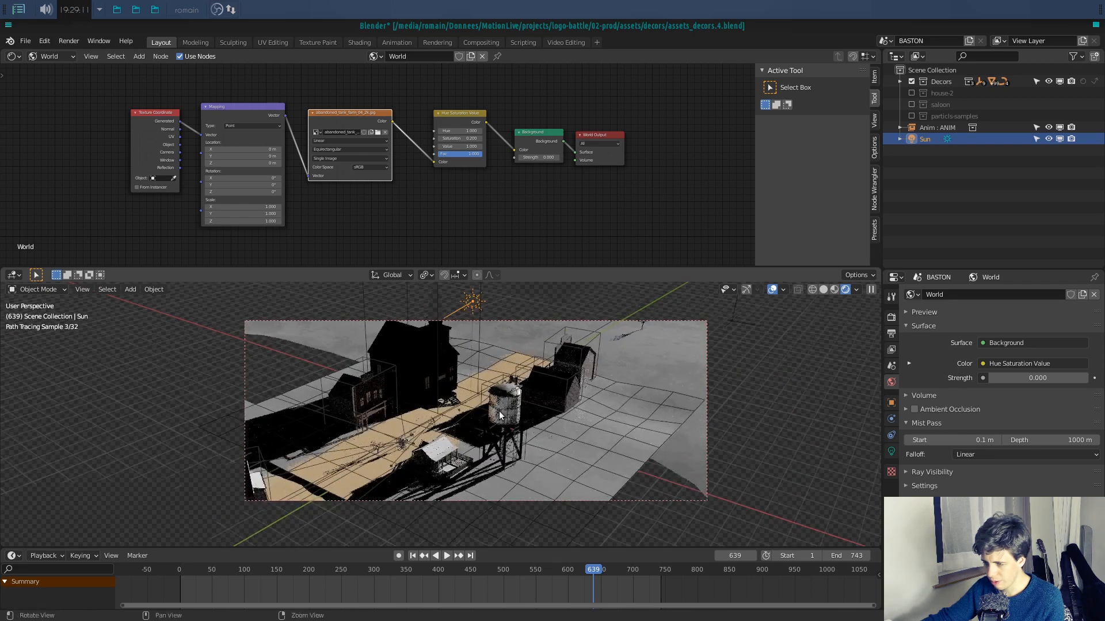
Step: Set the world background strength to 1 and view the town lit by both the sun and the environment
middle_click_drag(499, 411, 525, 395)
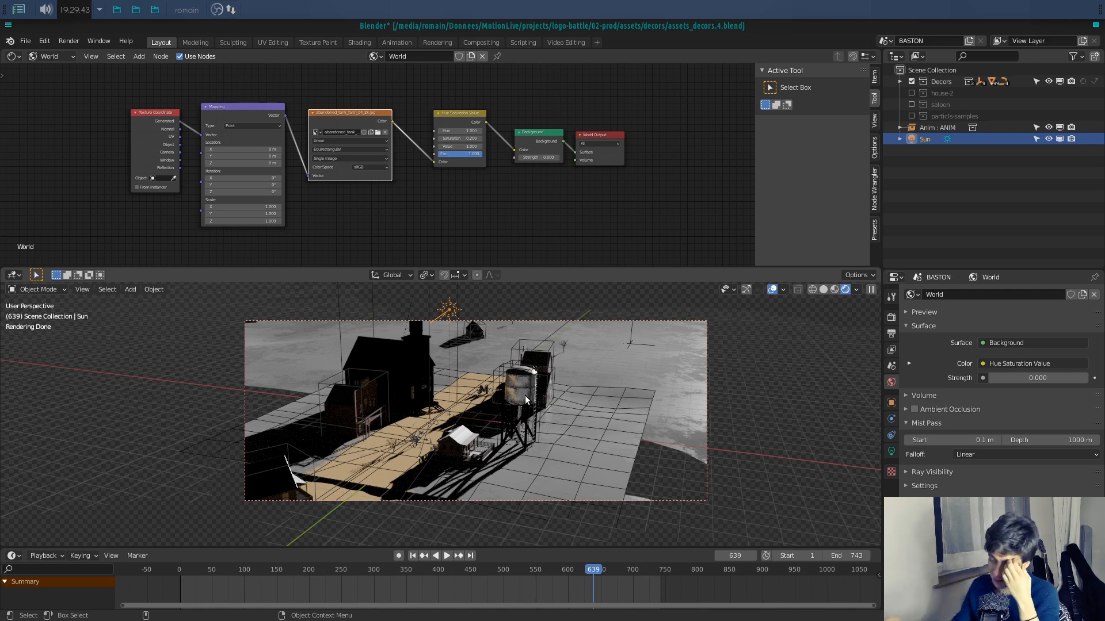
double_click(1036, 378)
type("1")
key("Return")
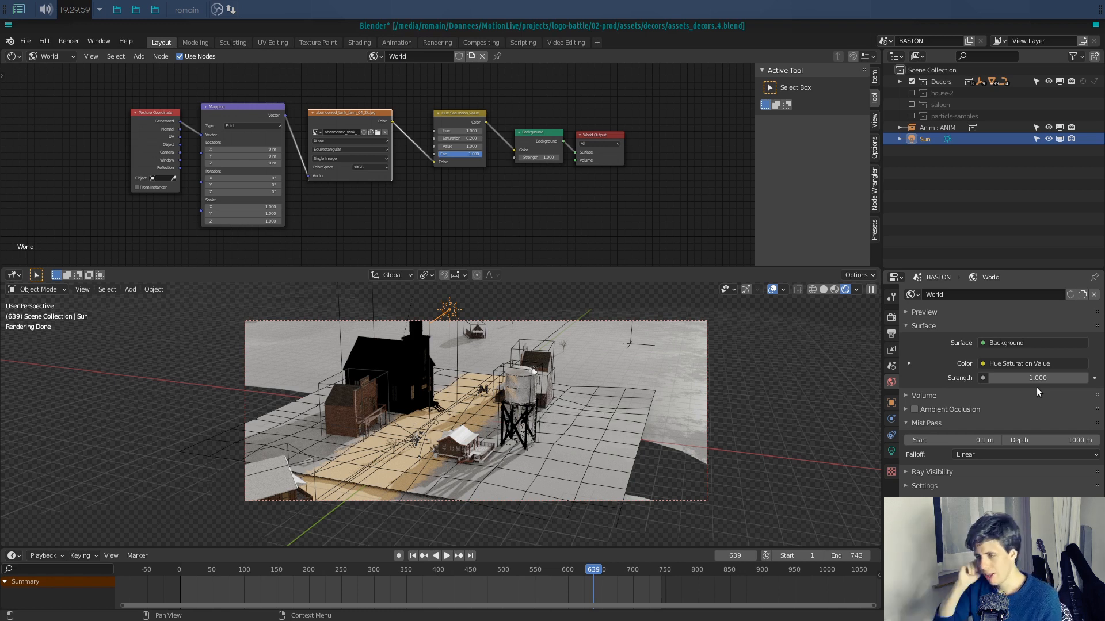
middle_click_drag(538, 427, 543, 400)
Step: Make the world environment image visible behind the town through the render's Film settings
left_click(891, 317)
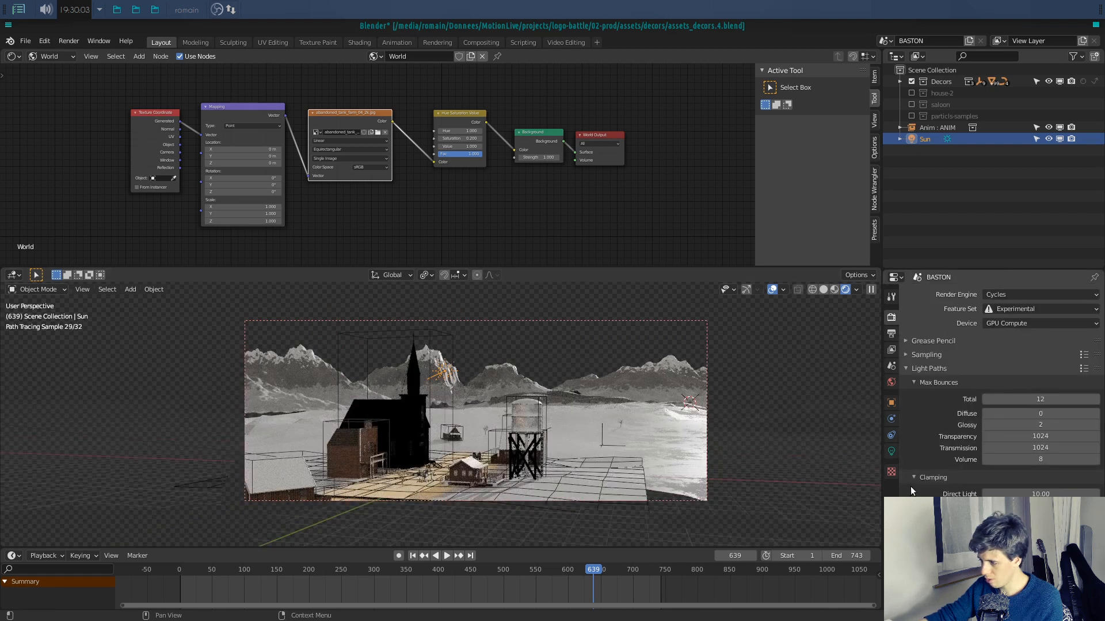
scroll(910, 485, "down", 10)
scroll(925, 390, "up", 6)
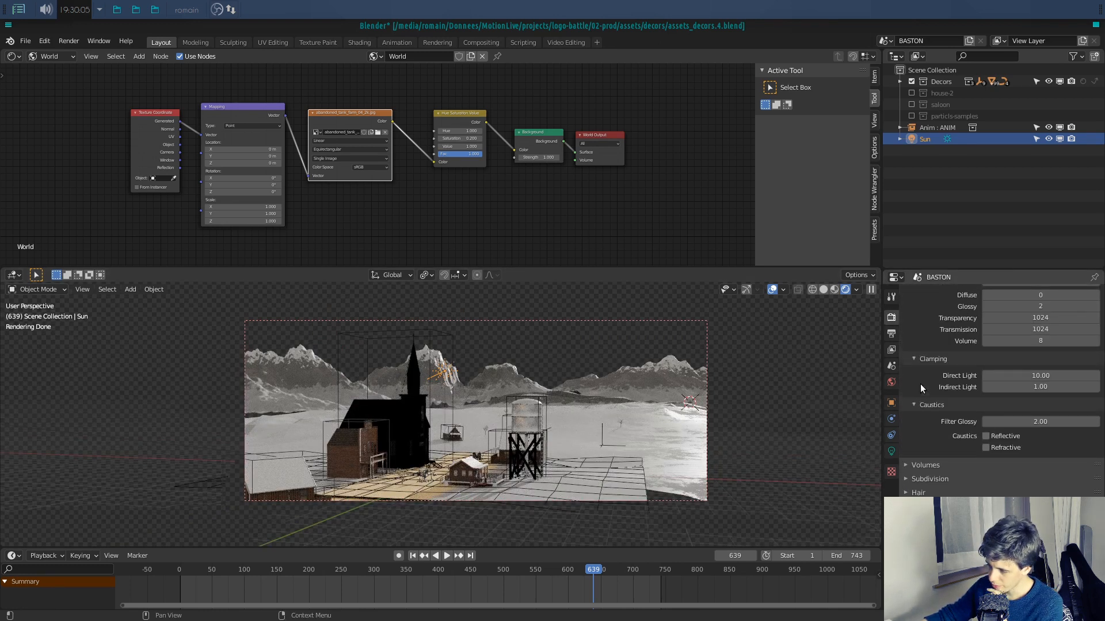
scroll(994, 390, "down", 4)
middle_click_drag(667, 448, 419, 436)
scroll(485, 209, "up", 4)
mouse_move(476, 412)
middle_mouse_down()
mouse_move(437, 420)
mouse_move(513, 426)
mouse_move(551, 351)
mouse_move(541, 367)
mouse_move(619, 374)
mouse_move(571, 373)
middle_mouse_up()
Step: Set the Hue Saturation node's saturation to 0.960 and mute the node to compare the environment's colours
left_click_drag(447, 133, 476, 133)
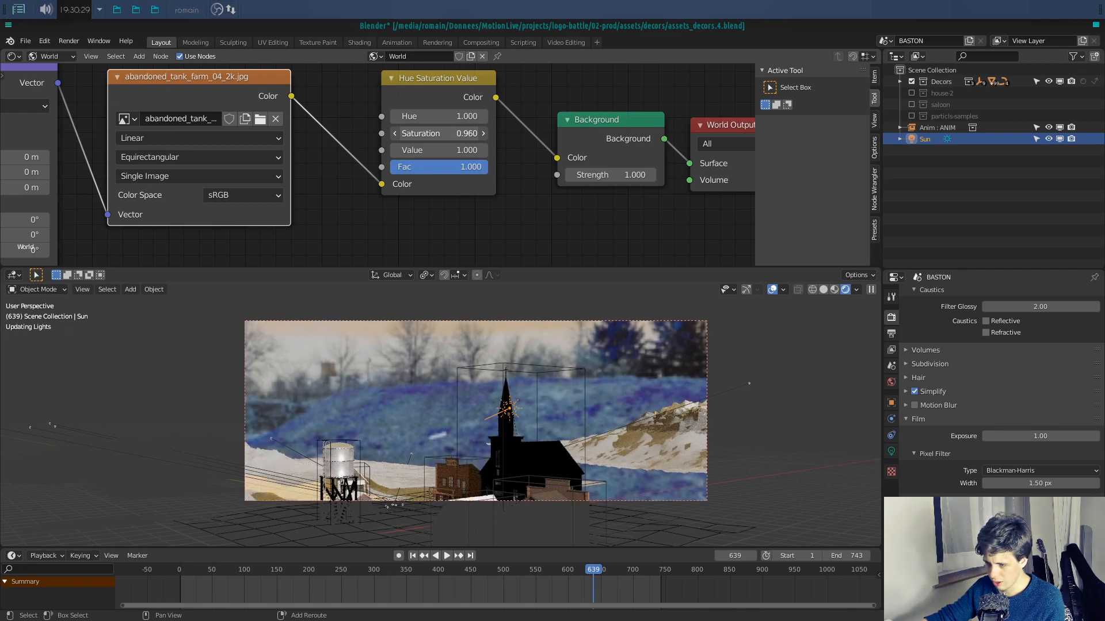
middle_click_drag(460, 379, 230, 376)
left_click(368, 222)
left_click(423, 98)
key("m")
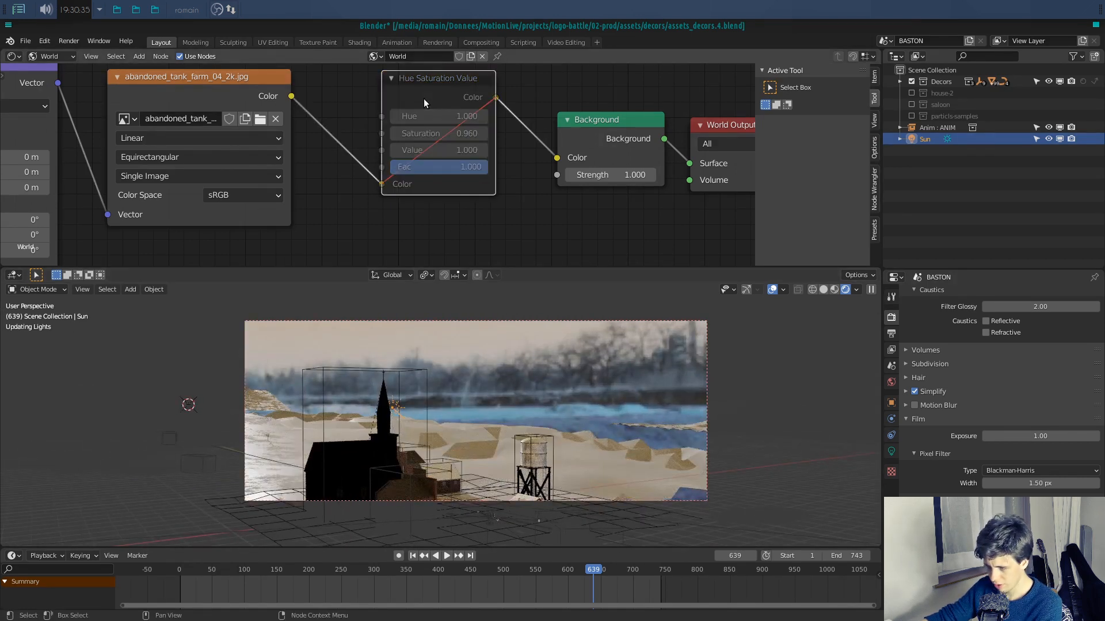
middle_click_drag(557, 419, 474, 415)
left_click_drag(530, 400, 481, 299, "alt")
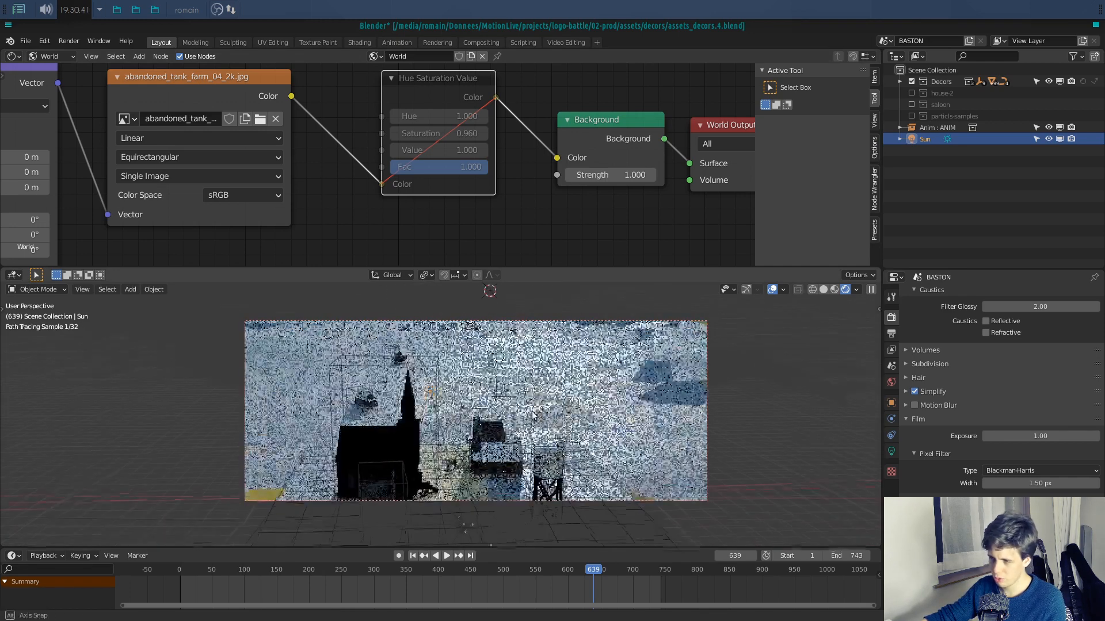
Step: Unmute the Hue Saturation node, set its saturation to 0.360 and view the town from several angles
key("m")
left_click_drag(458, 134, 427, 134)
middle_click_drag(499, 397, 506, 347)
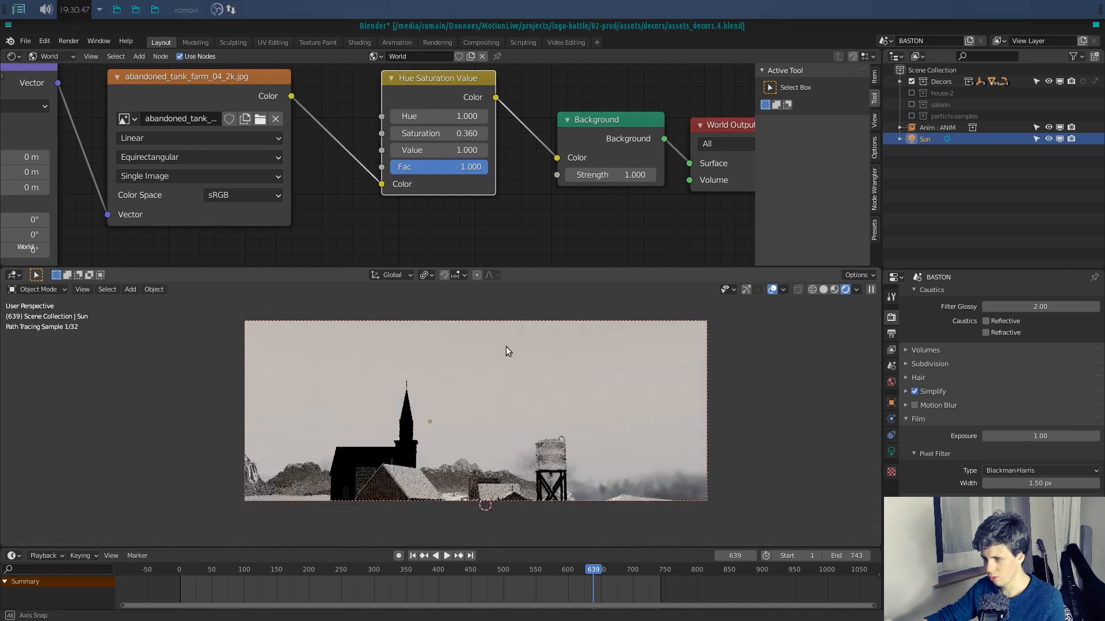
middle_click_drag(571, 396, 467, 439)
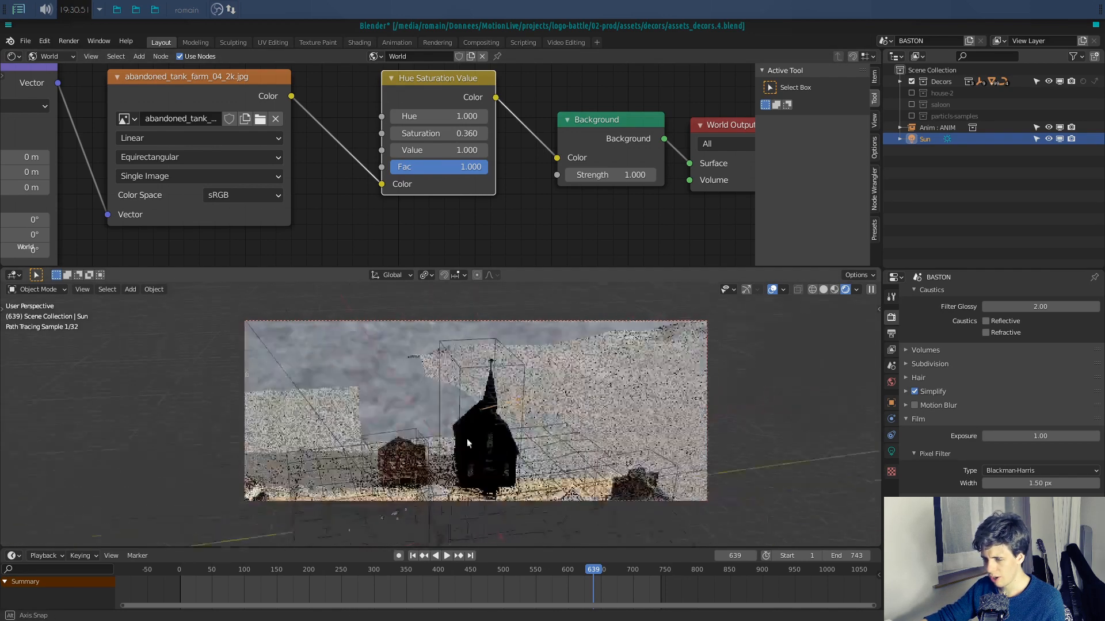
scroll(399, 207, "down", 5)
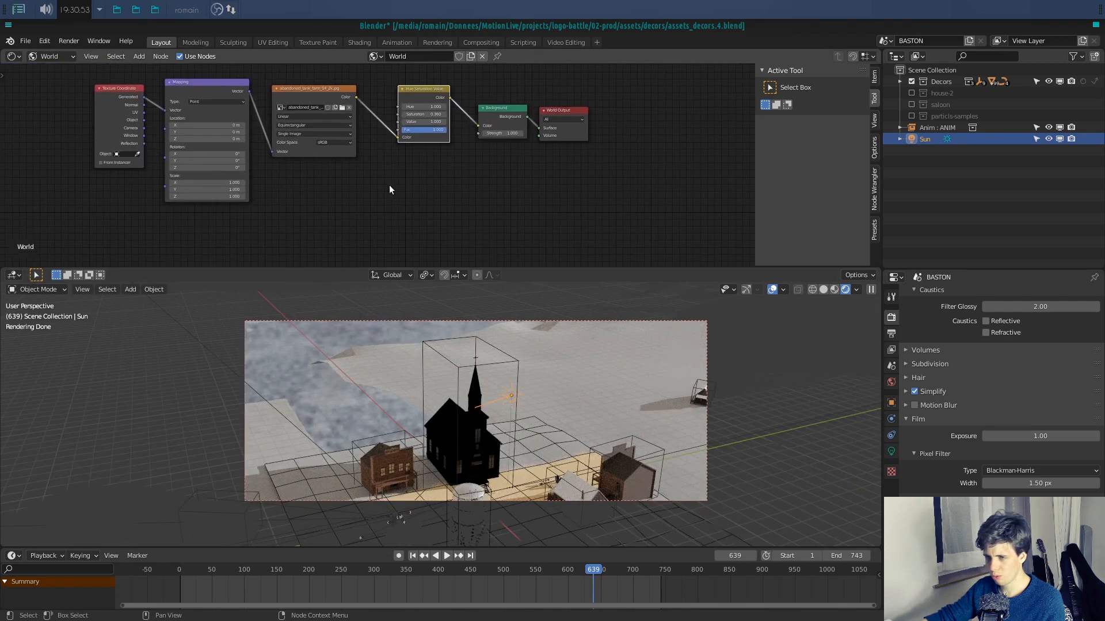
Step: Cut the link between the Hue Saturation and Background nodes and move the texture chain away from the Background node
left_click_drag(90, 82, 450, 209)
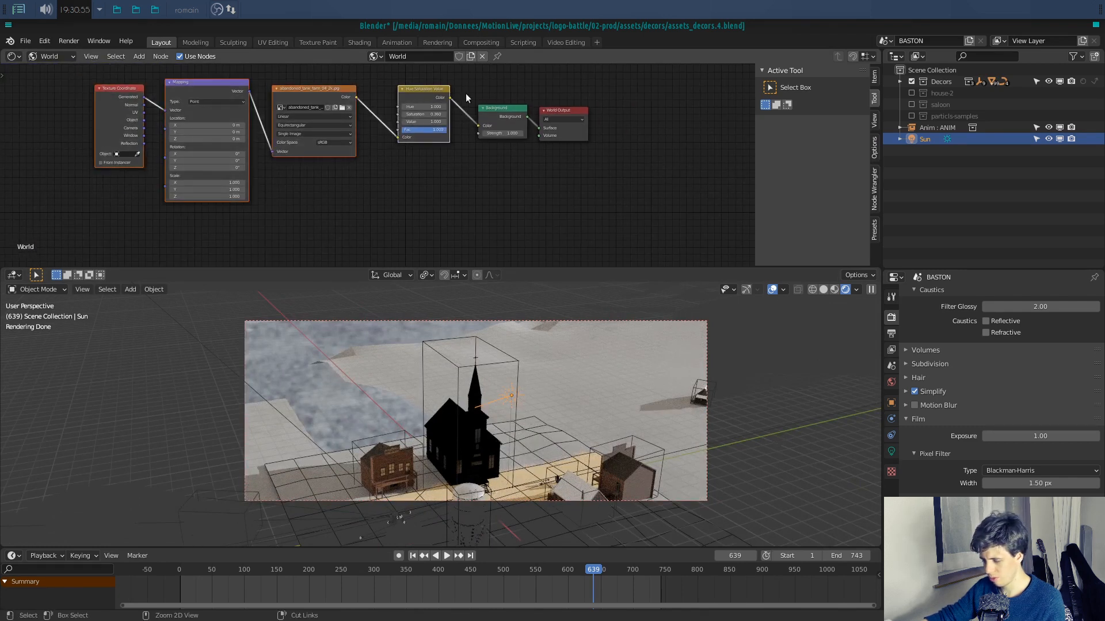
right_click_drag(465, 93, 471, 187, "ctrl")
key("g")
left_click(274, 209)
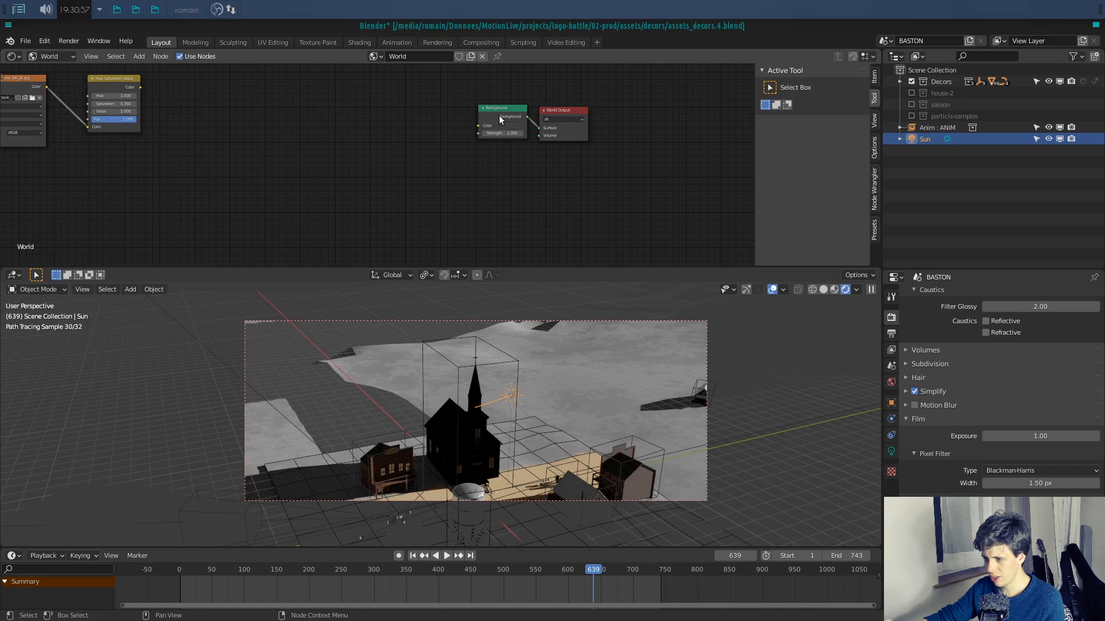
left_click_drag(490, 108, 492, 113)
left_click(341, 160)
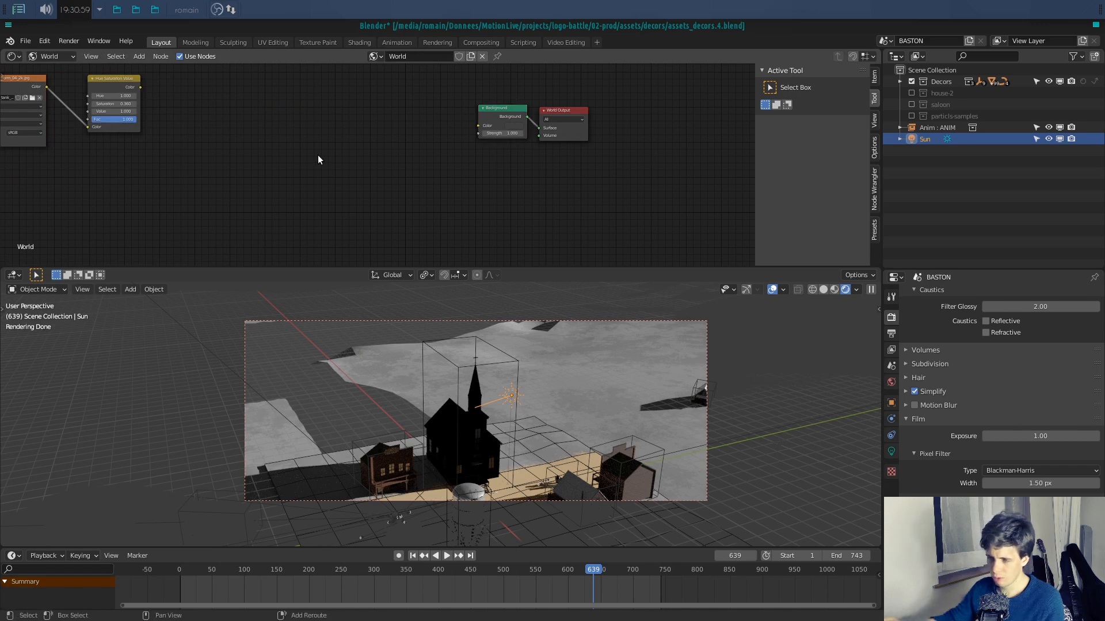
Step: Add an Environment Texture node and connect its color output to the Background node's color input
key("shift+a")
left_click(319, 156)
type("env")
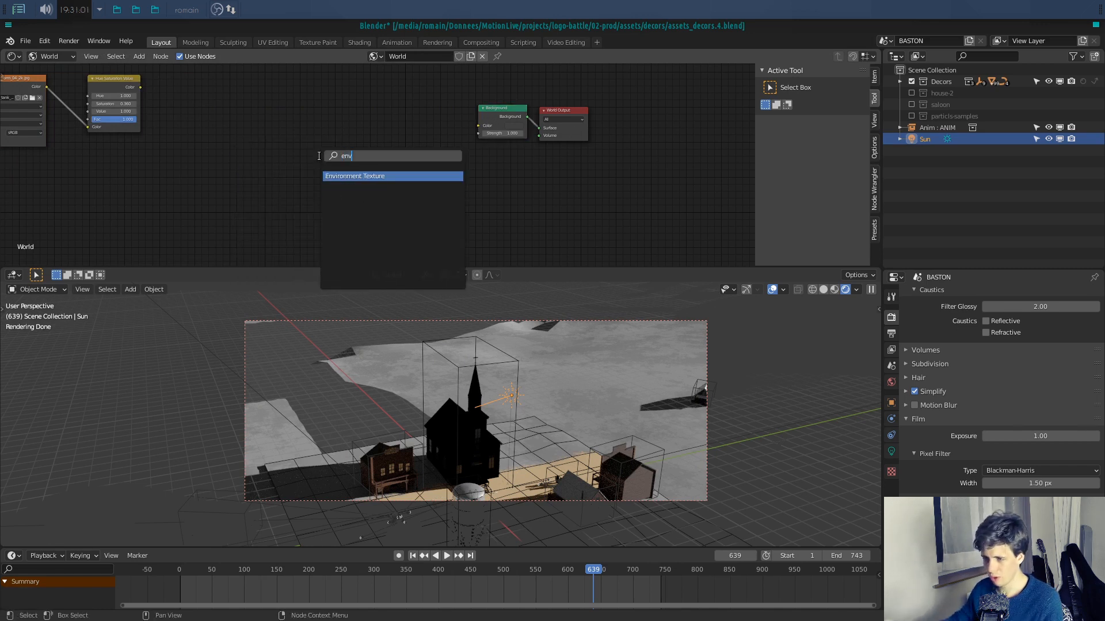
key("Return")
left_click(332, 139)
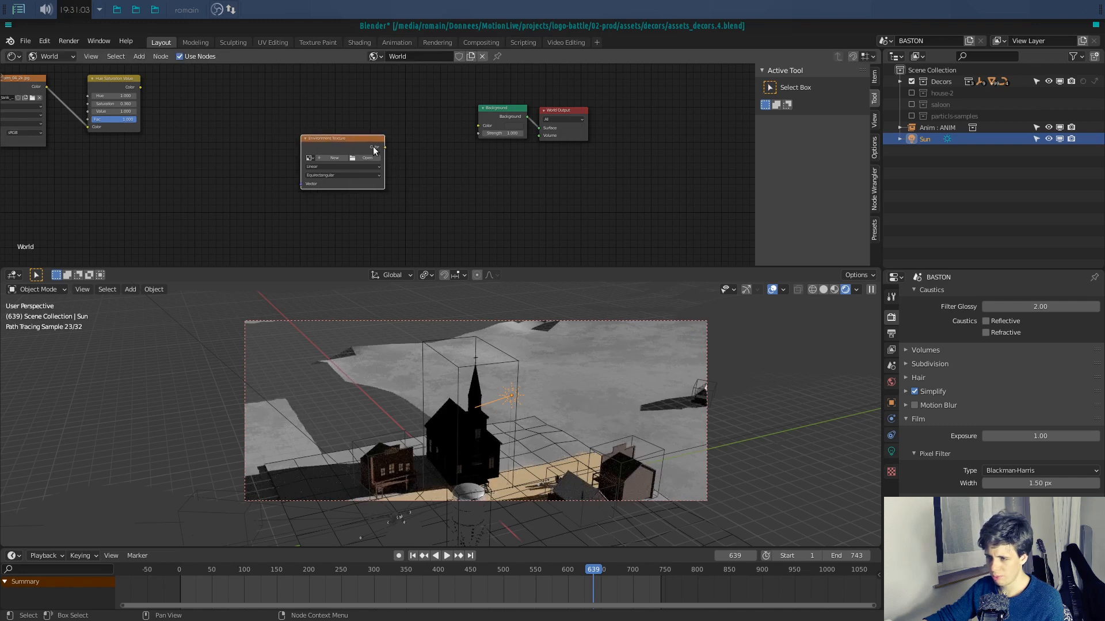
left_click_drag(385, 147, 479, 126)
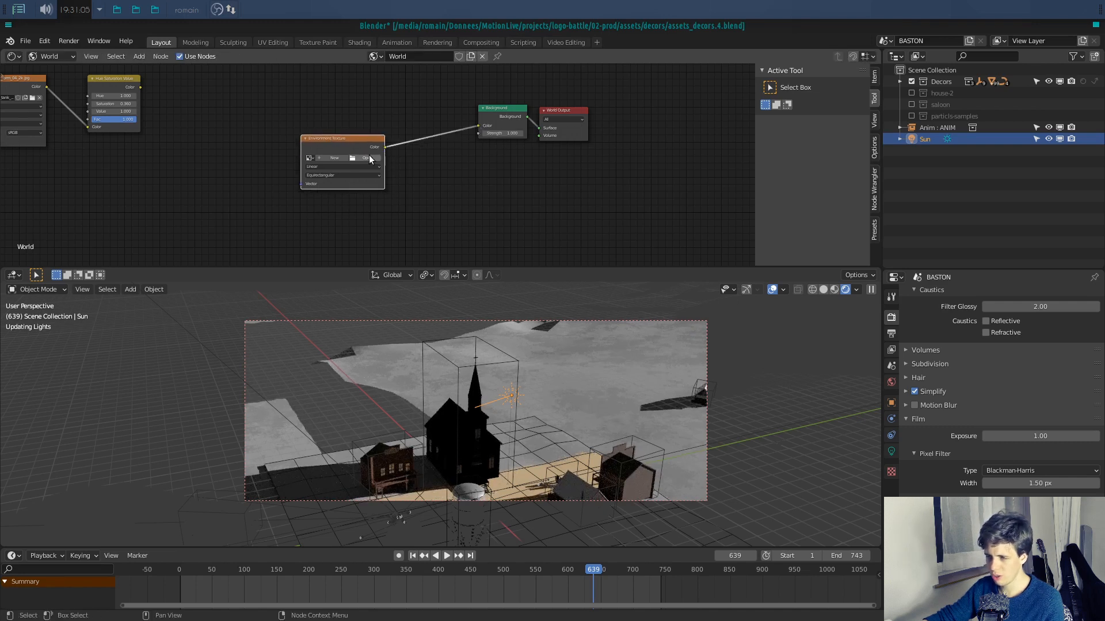
Step: Show the HDRI folder's files as thumbnails and load hdri-soccer.jpg into the new Environment Texture node
left_click(367, 156)
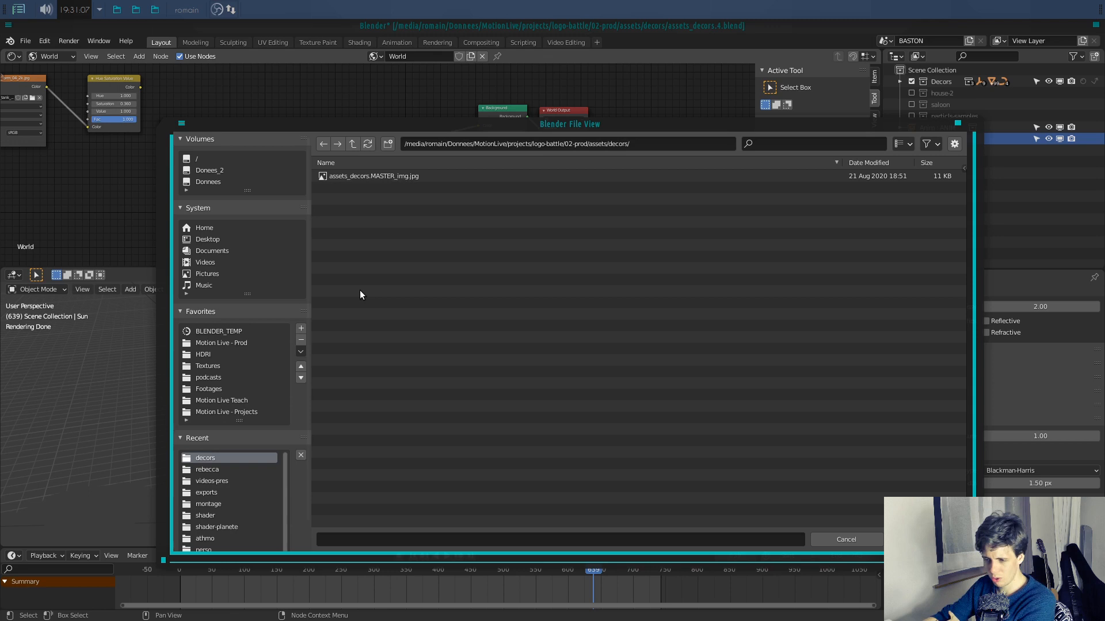
left_click(251, 355)
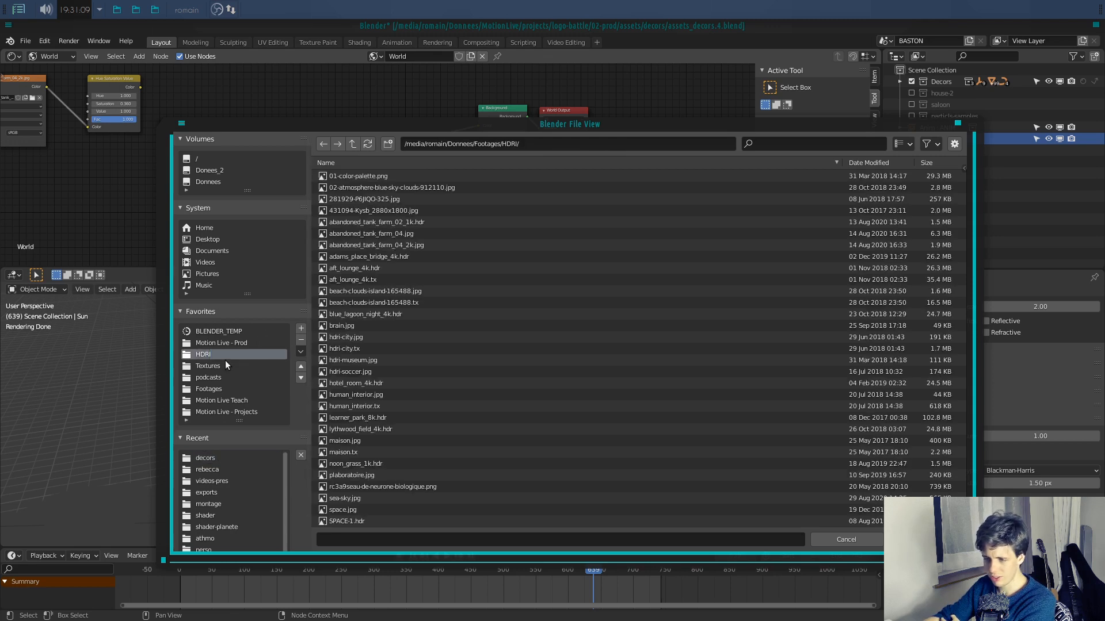
double_click(184, 357)
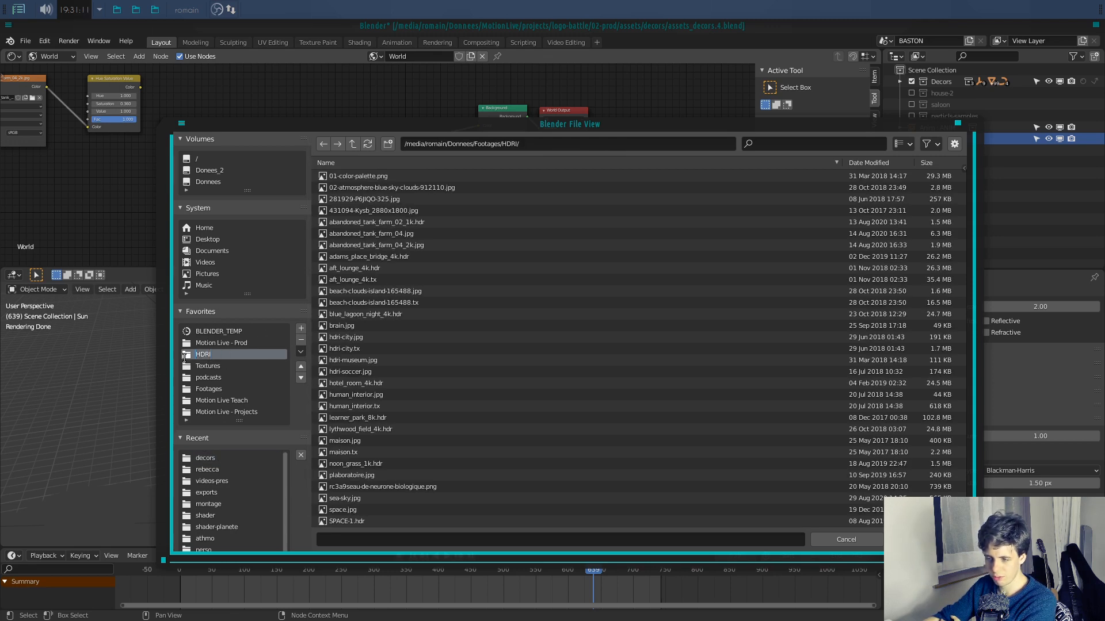
left_click(185, 365)
left_click(186, 355)
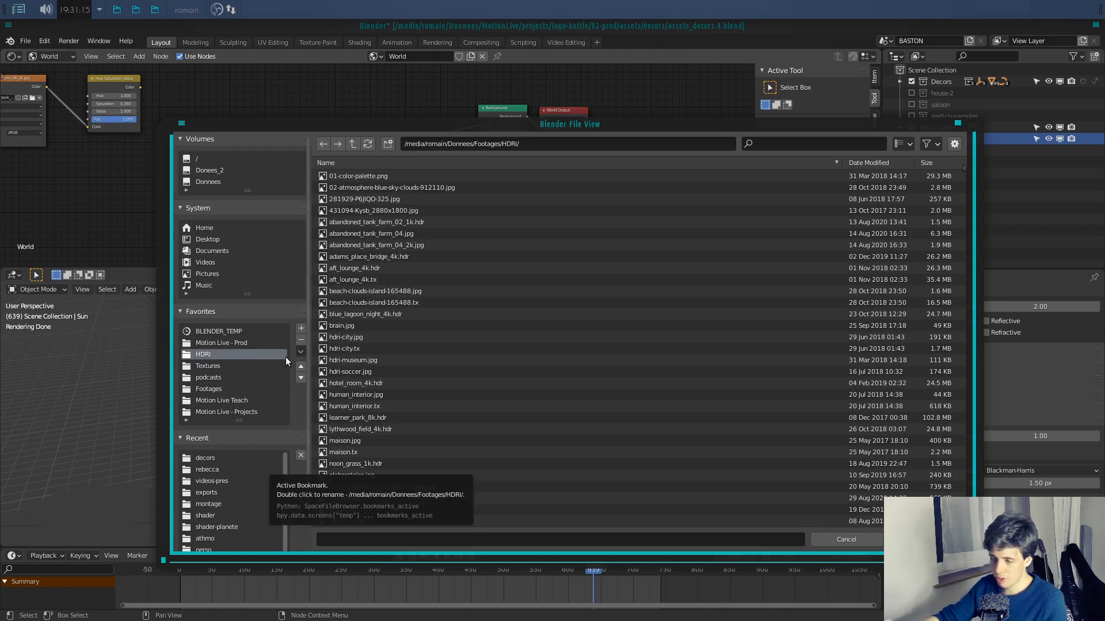
left_click(902, 144)
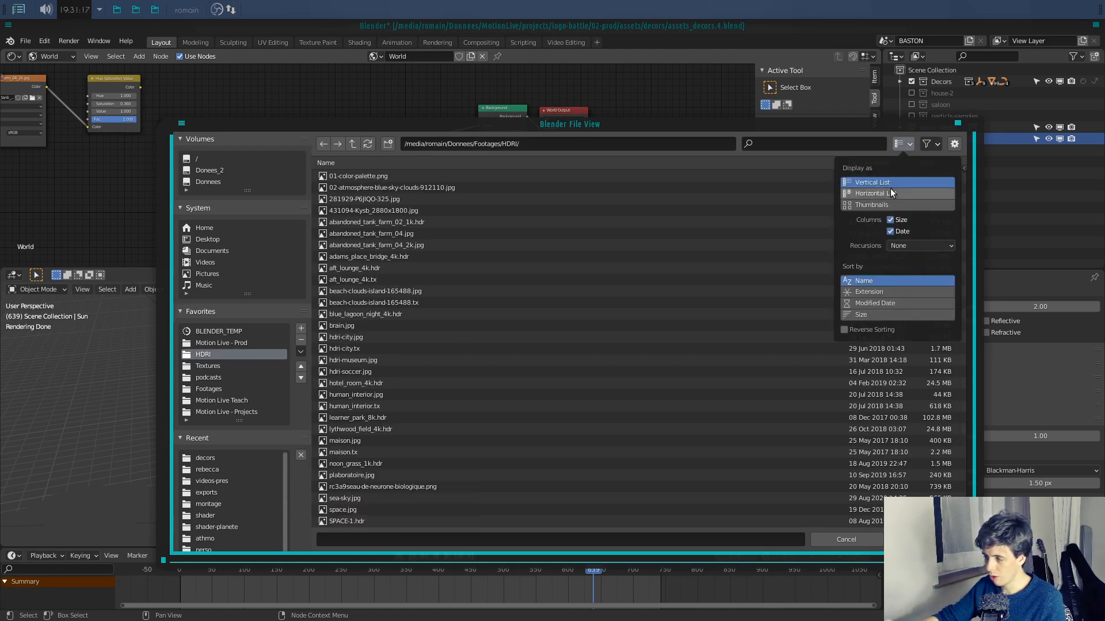
left_click(886, 205)
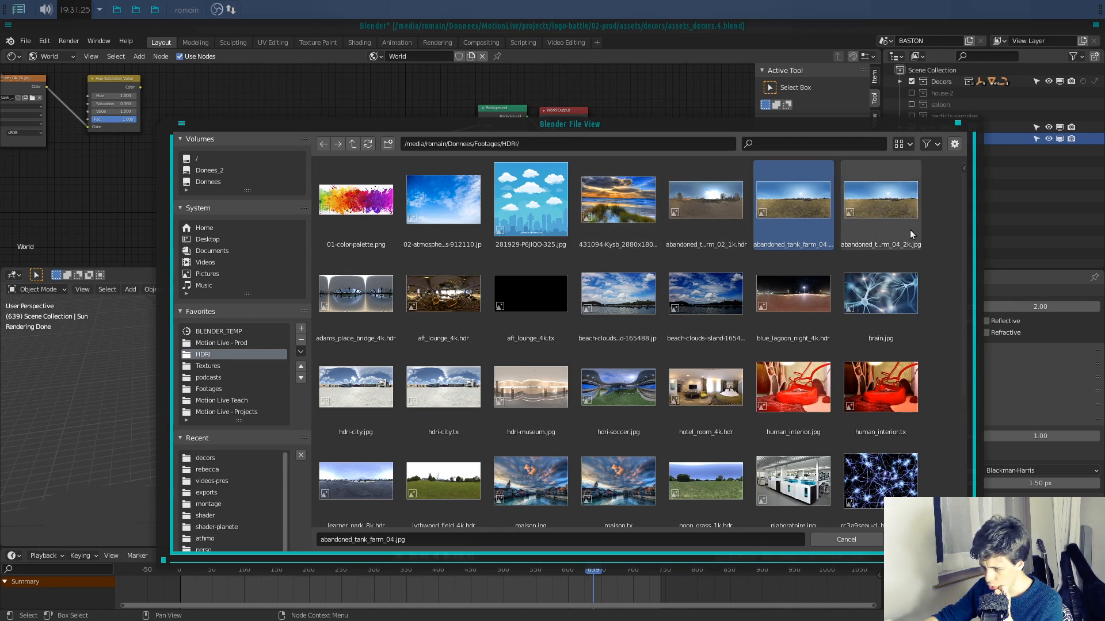
left_click(619, 395)
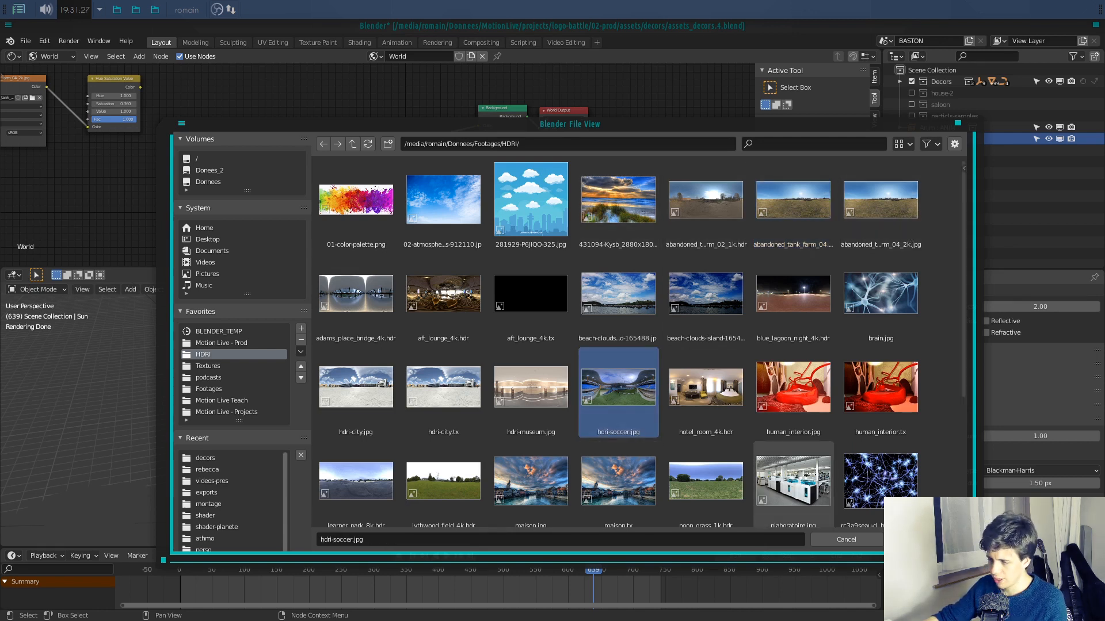
left_click(920, 540)
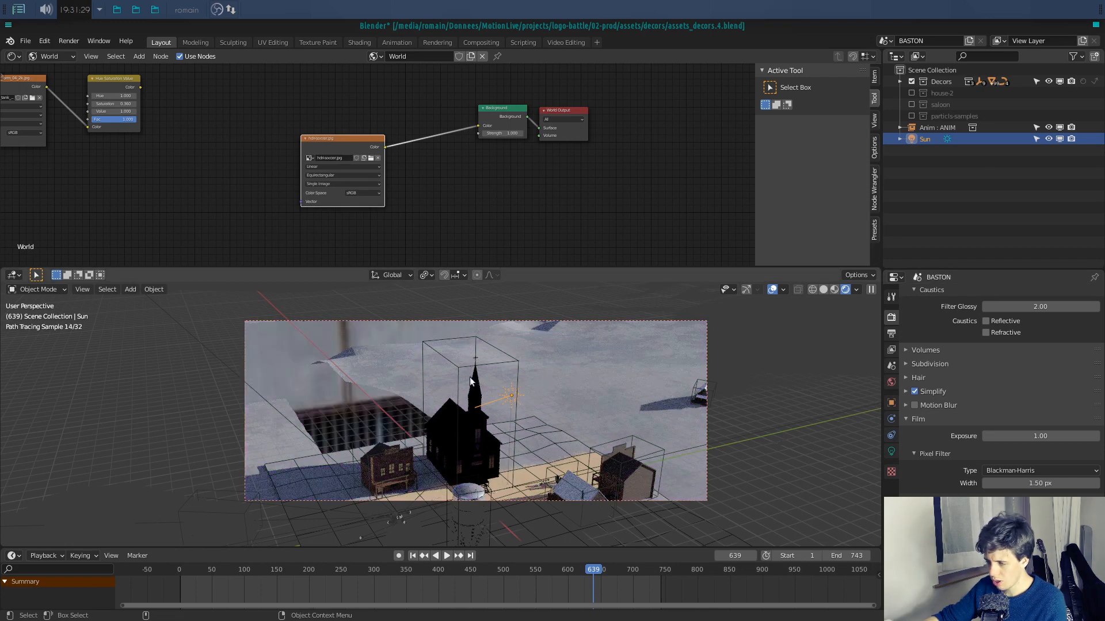
Step: Hide the sun light and the viewport overlays, and set the world background strength to 2
middle_click_drag(459, 371, 638, 372)
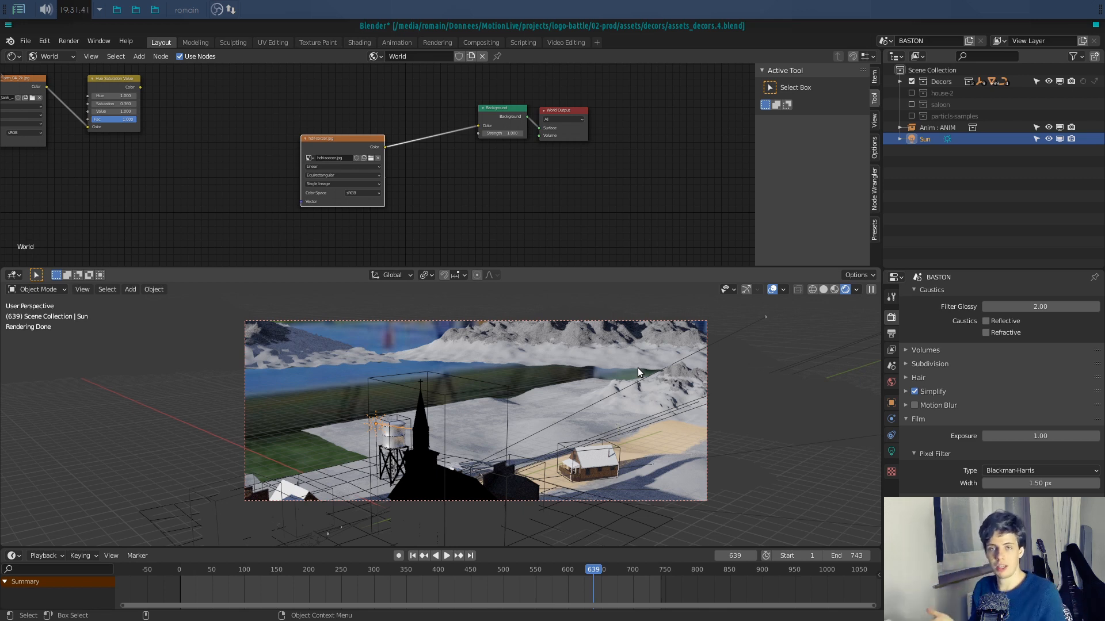
middle_click_drag(637, 368, 540, 452)
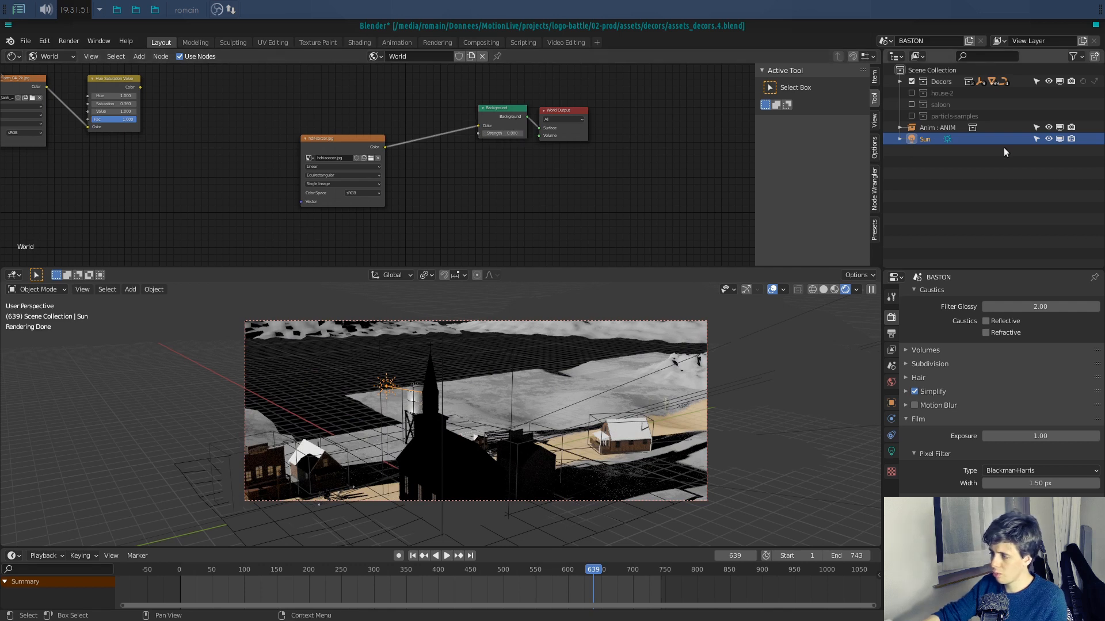
left_click(1047, 138)
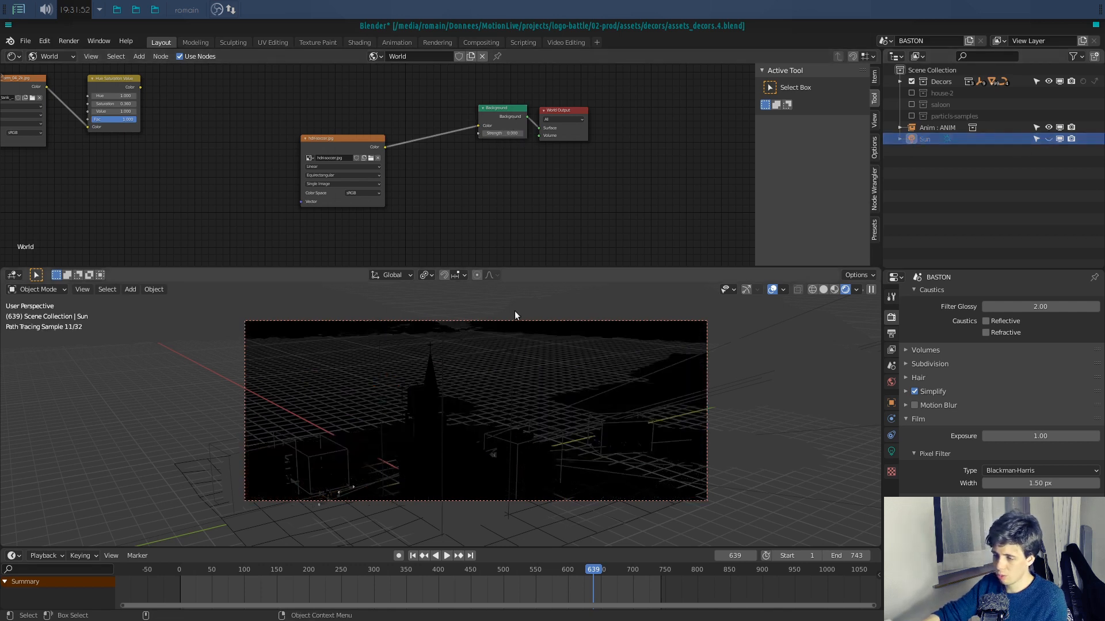
left_click(772, 289)
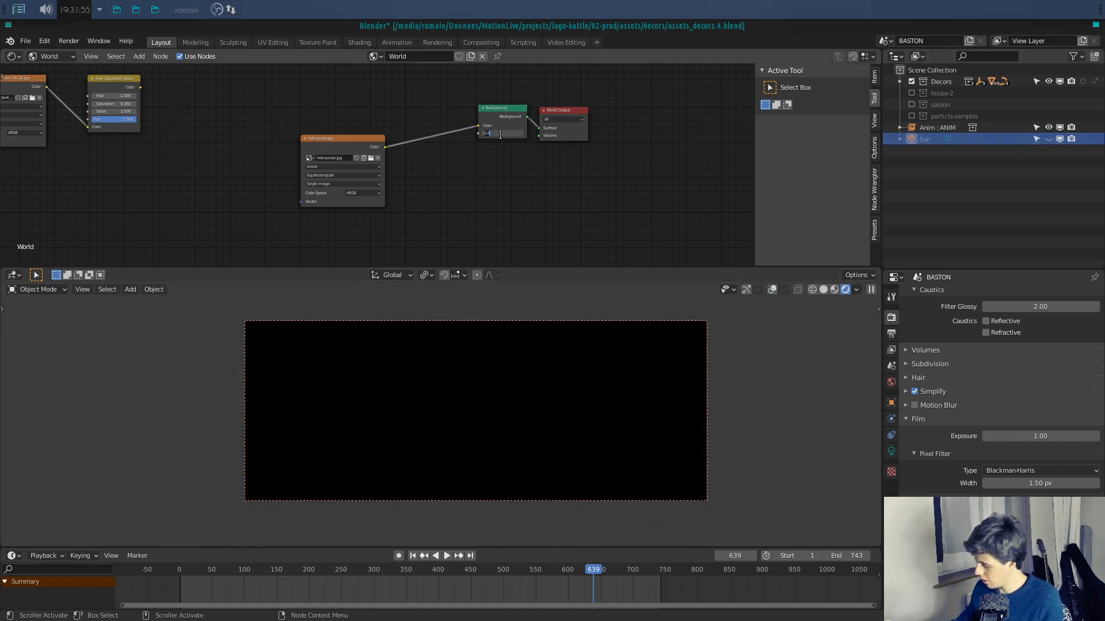
middle_click_drag(468, 437, 469, 415)
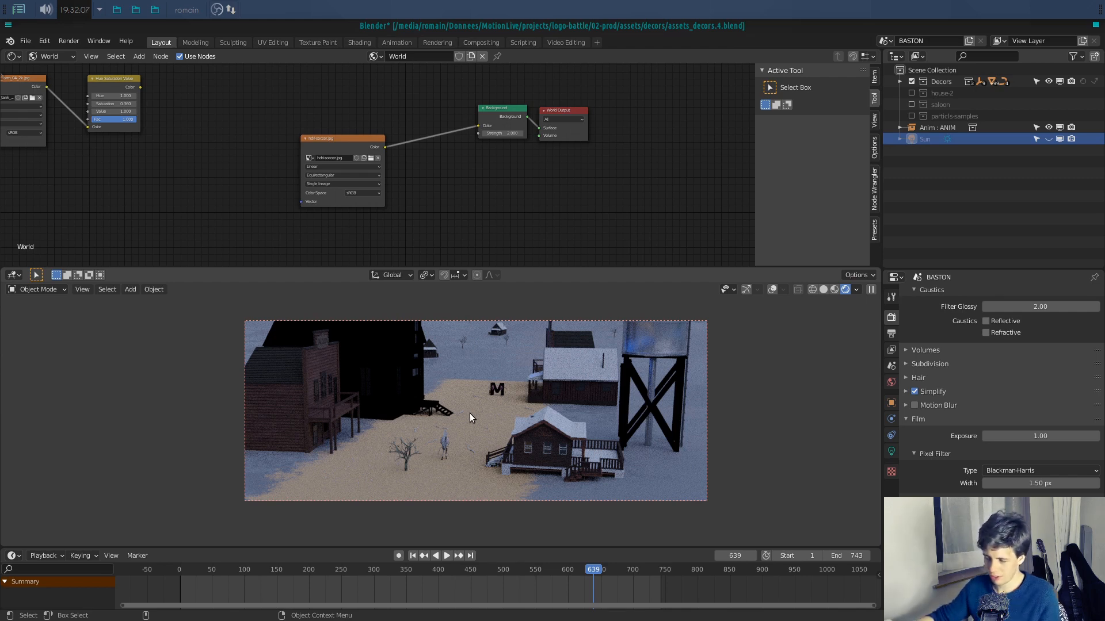
Step: Examine the M character in the street up close, lit only by the environment image
scroll(469, 413, "up", 6)
middle_click_drag(466, 452, 473, 474, "shift")
mouse_move(473, 473)
left_mouse_down("alt")
mouse_move(520, 402)
mouse_move(569, 415)
mouse_move(468, 465)
left_mouse_up("alt")
middle_click_drag(521, 423, 433, 443, "alt")
scroll(483, 443, "up", 1)
scroll(425, 467, "up", 2)
left_click_drag(432, 443, 506, 358, "alt")
scroll(513, 445, "down", 5)
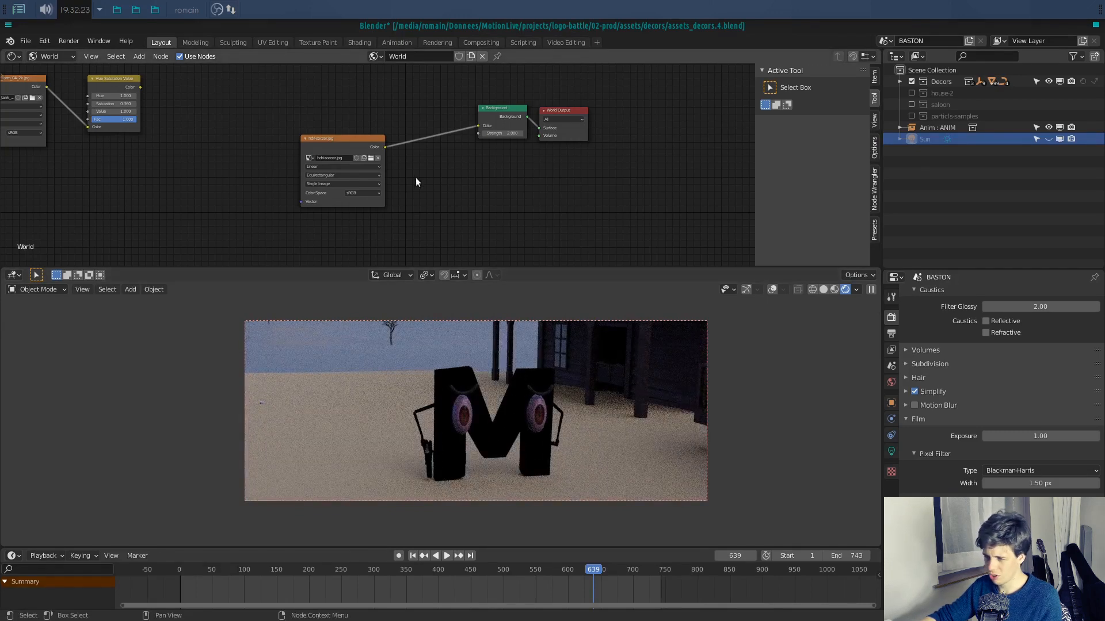
Step: Reconnect the Hue Saturation node's color output to the Background color and delete the hdri-soccer.jpg node
middle_click_drag(416, 179, 445, 193)
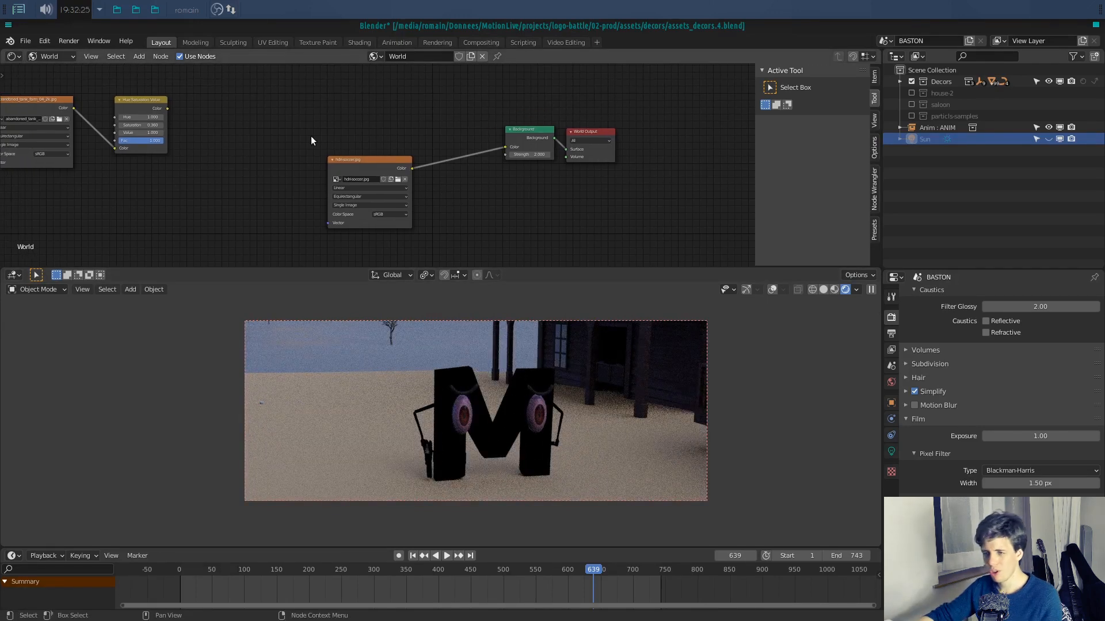
left_click_drag(166, 108, 510, 146)
left_click_drag(166, 108, 509, 147)
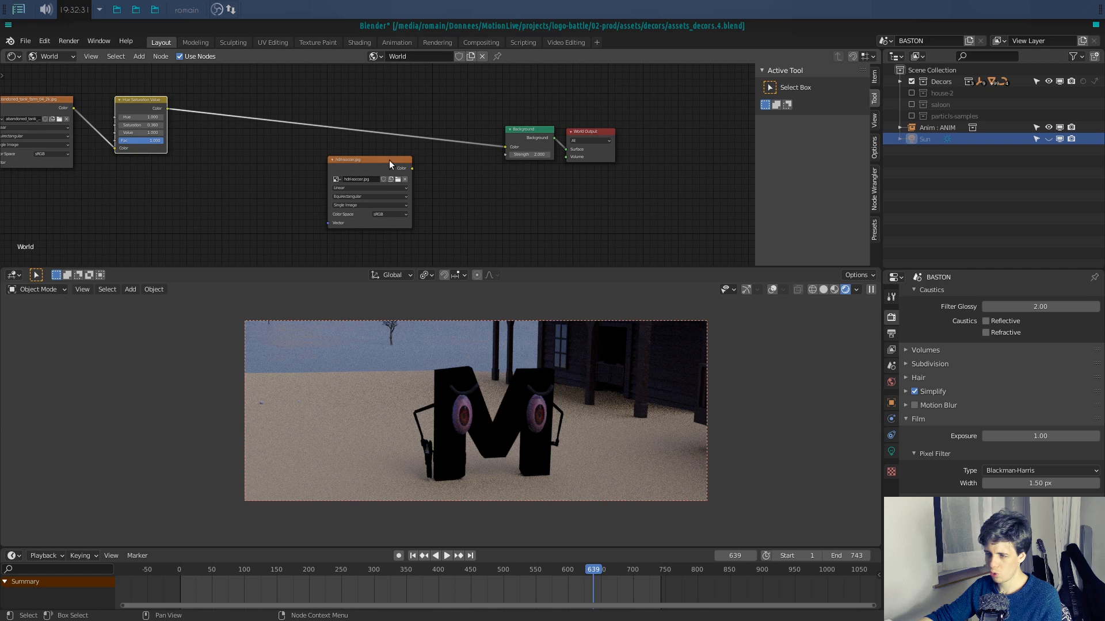
left_click(377, 164)
key("x")
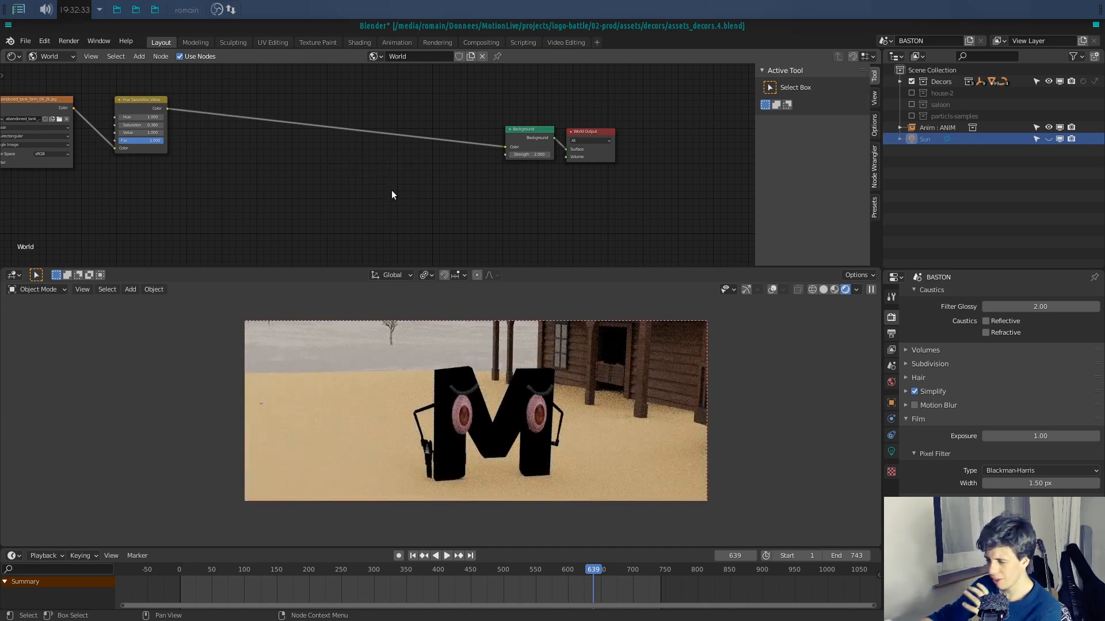
Step: Expand the 3D viewport over the Shader Editor area by joining the two areas
left_click(63, 61)
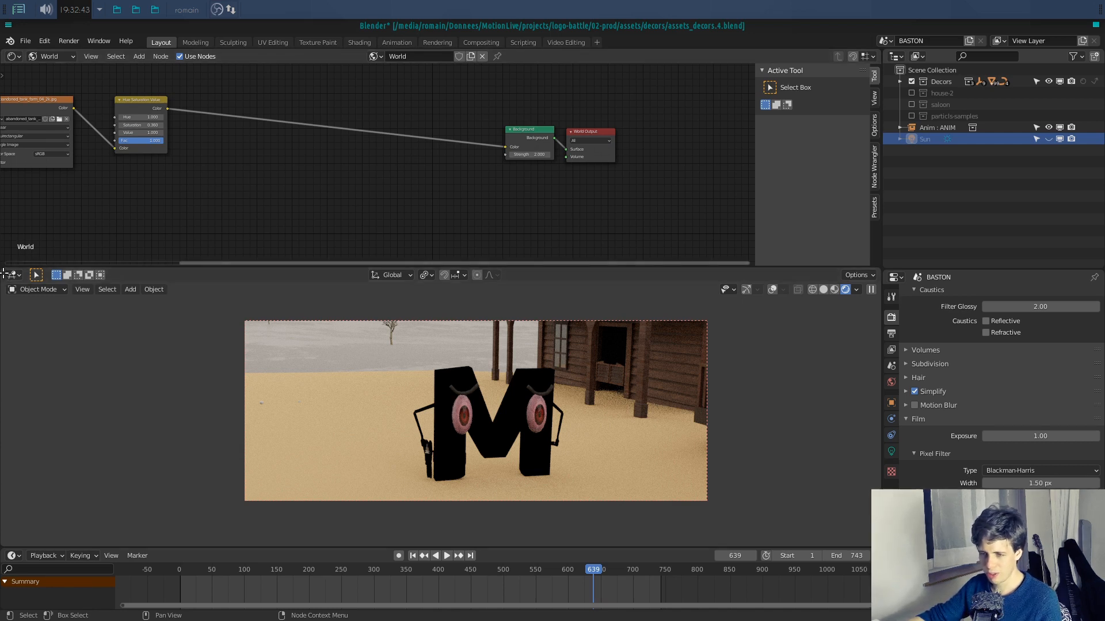
left_click_drag(4, 270, 5, 245)
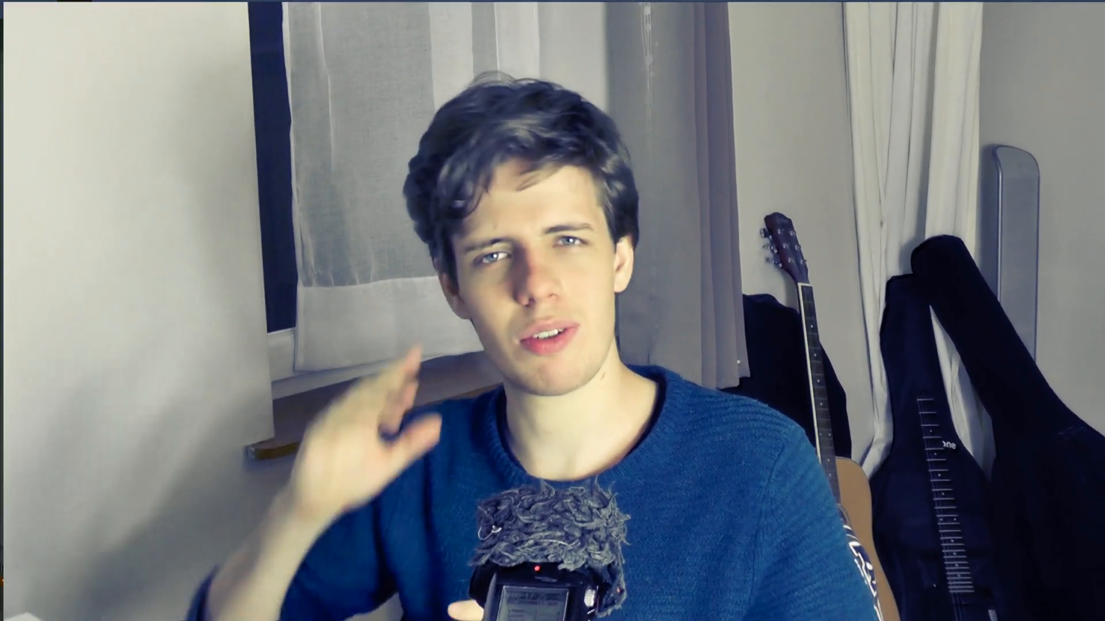